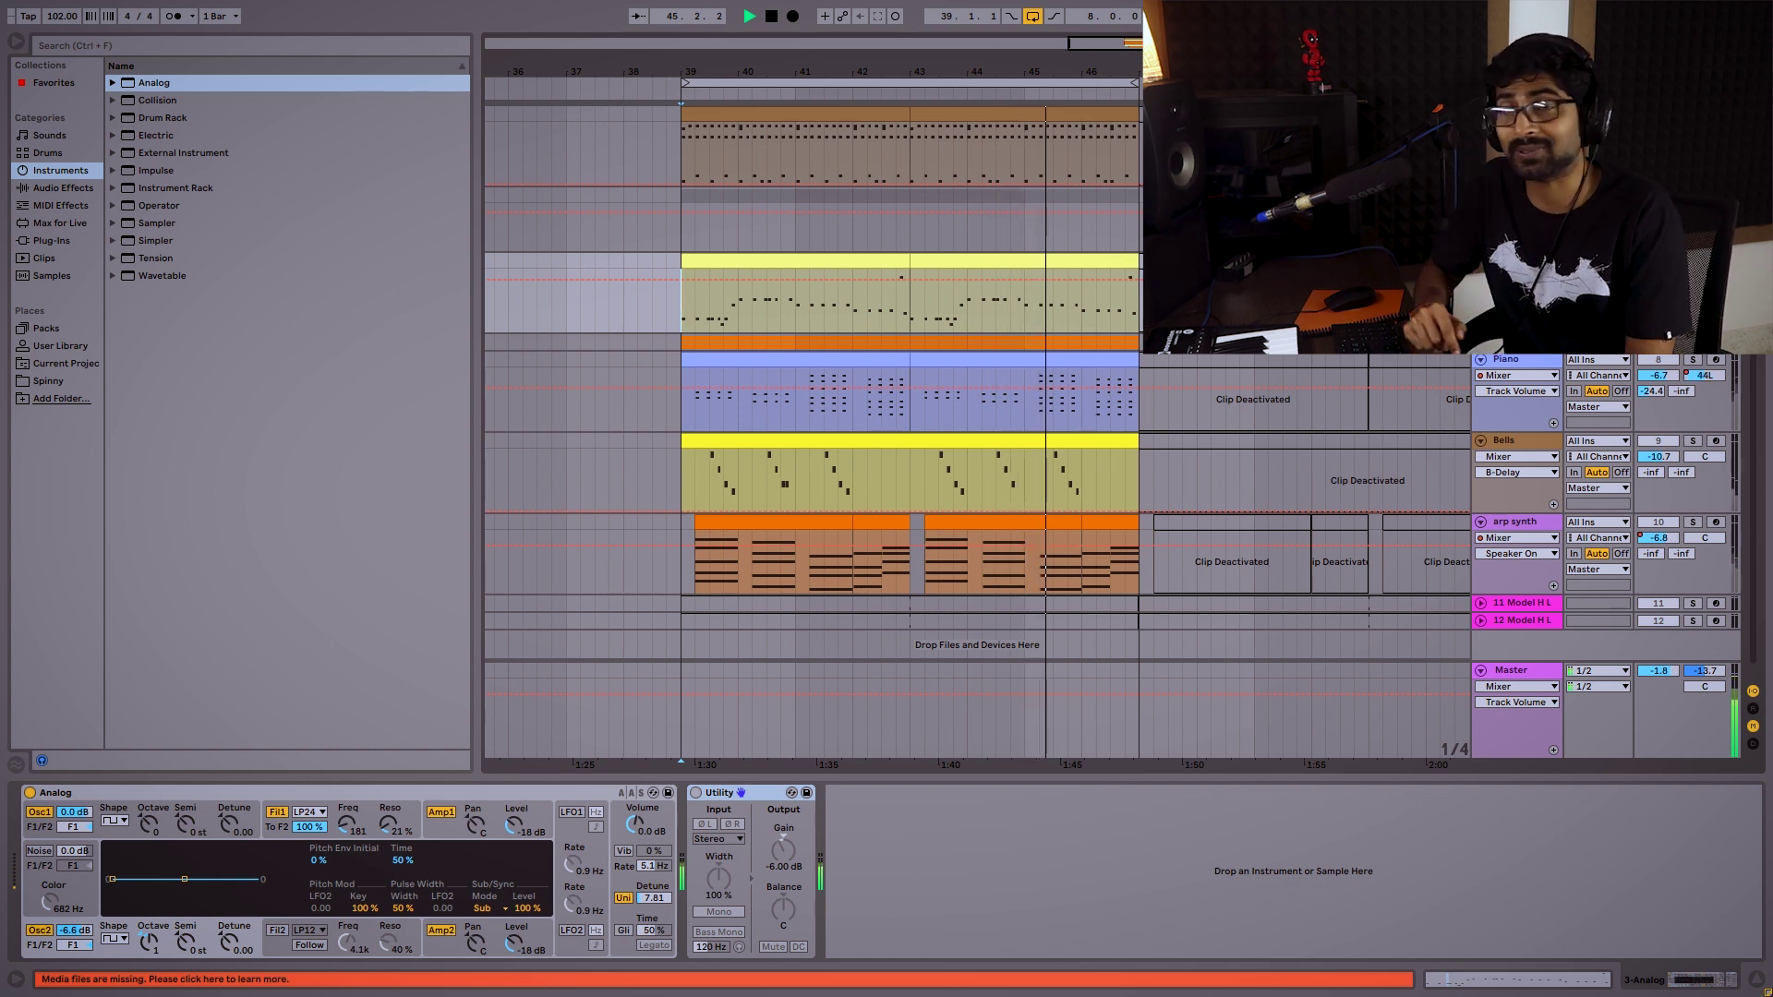
Stop playback and open the first clip on the 3 Analog bass track to examine its notes.
click(848, 259)
key(space)
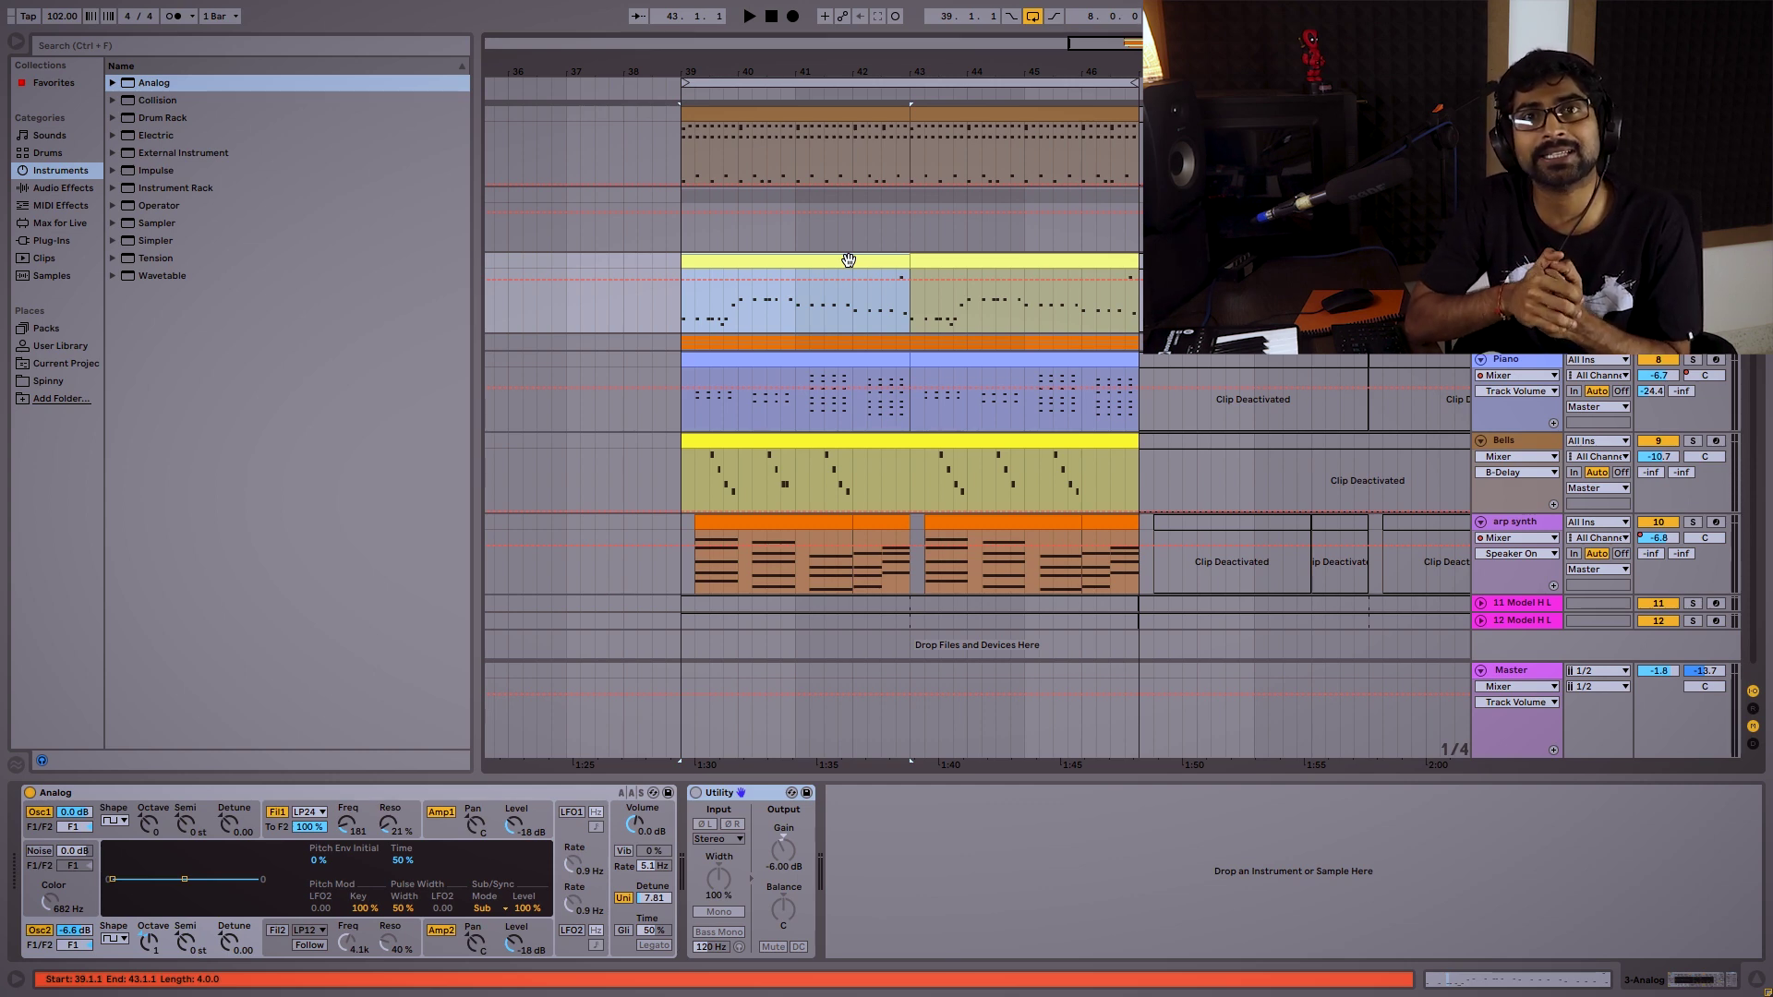
double_click(848, 259)
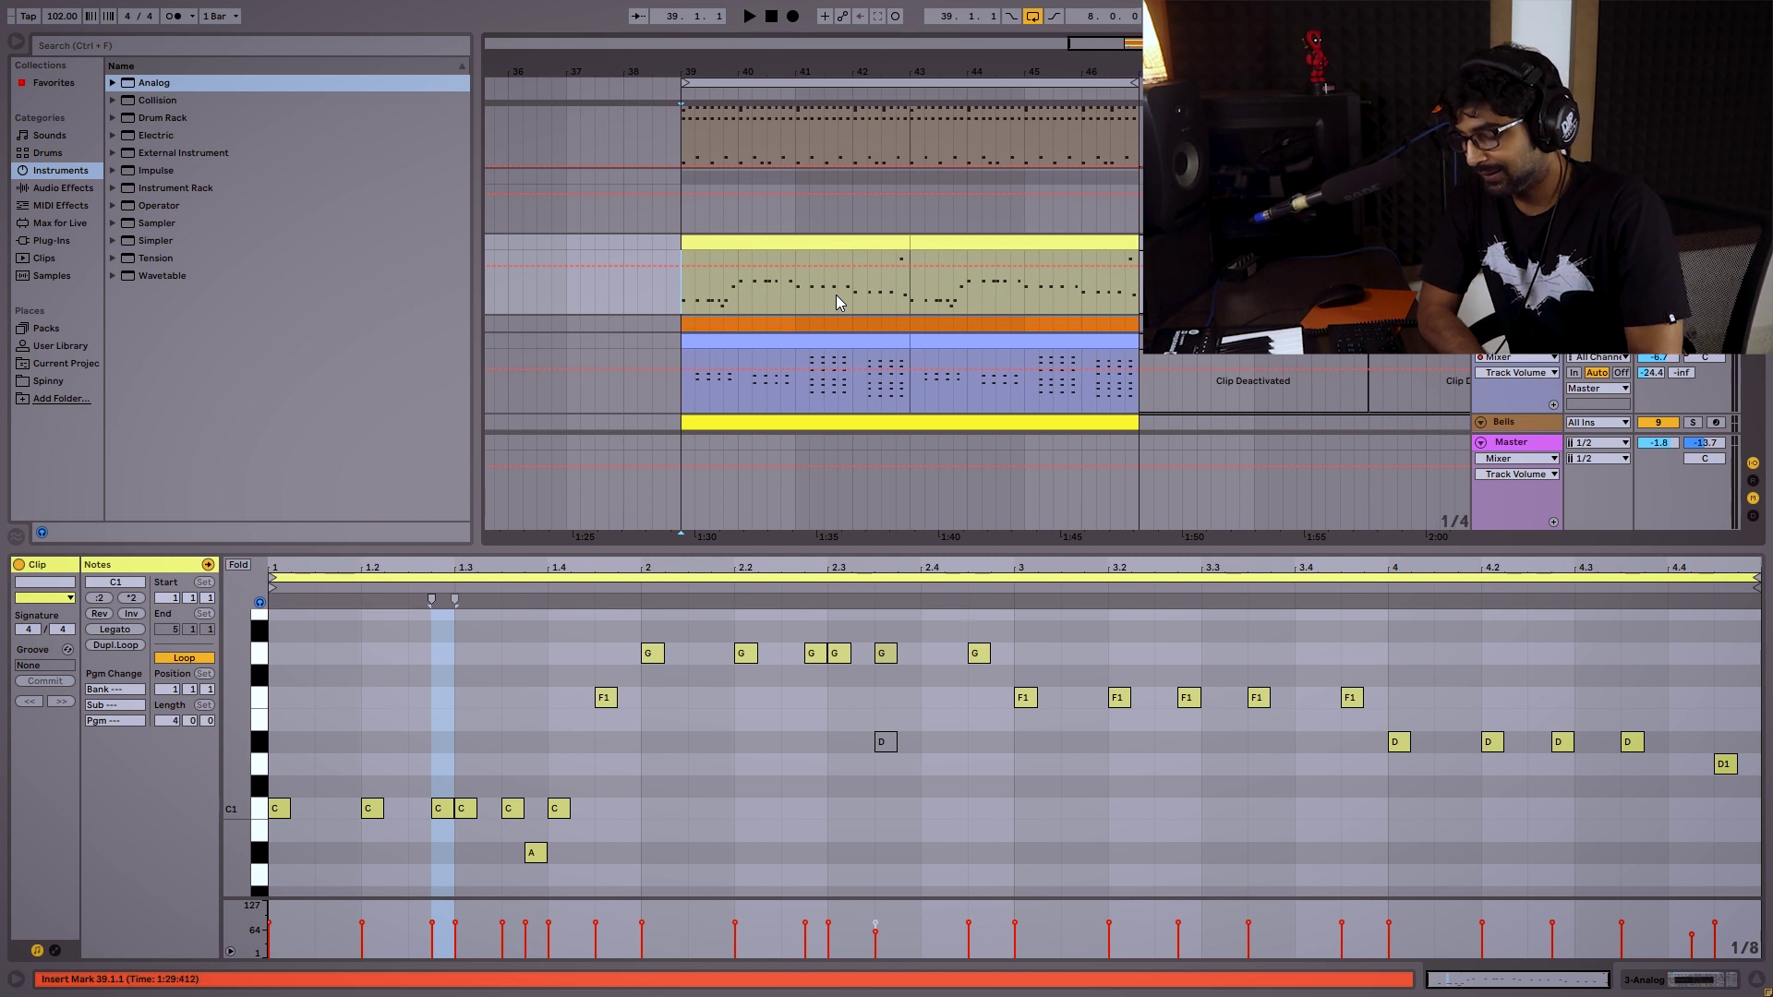
Insert a new MIDI track below the 3 Analog track and load the Analog instrument onto it.
key(ctrl+shift+t)
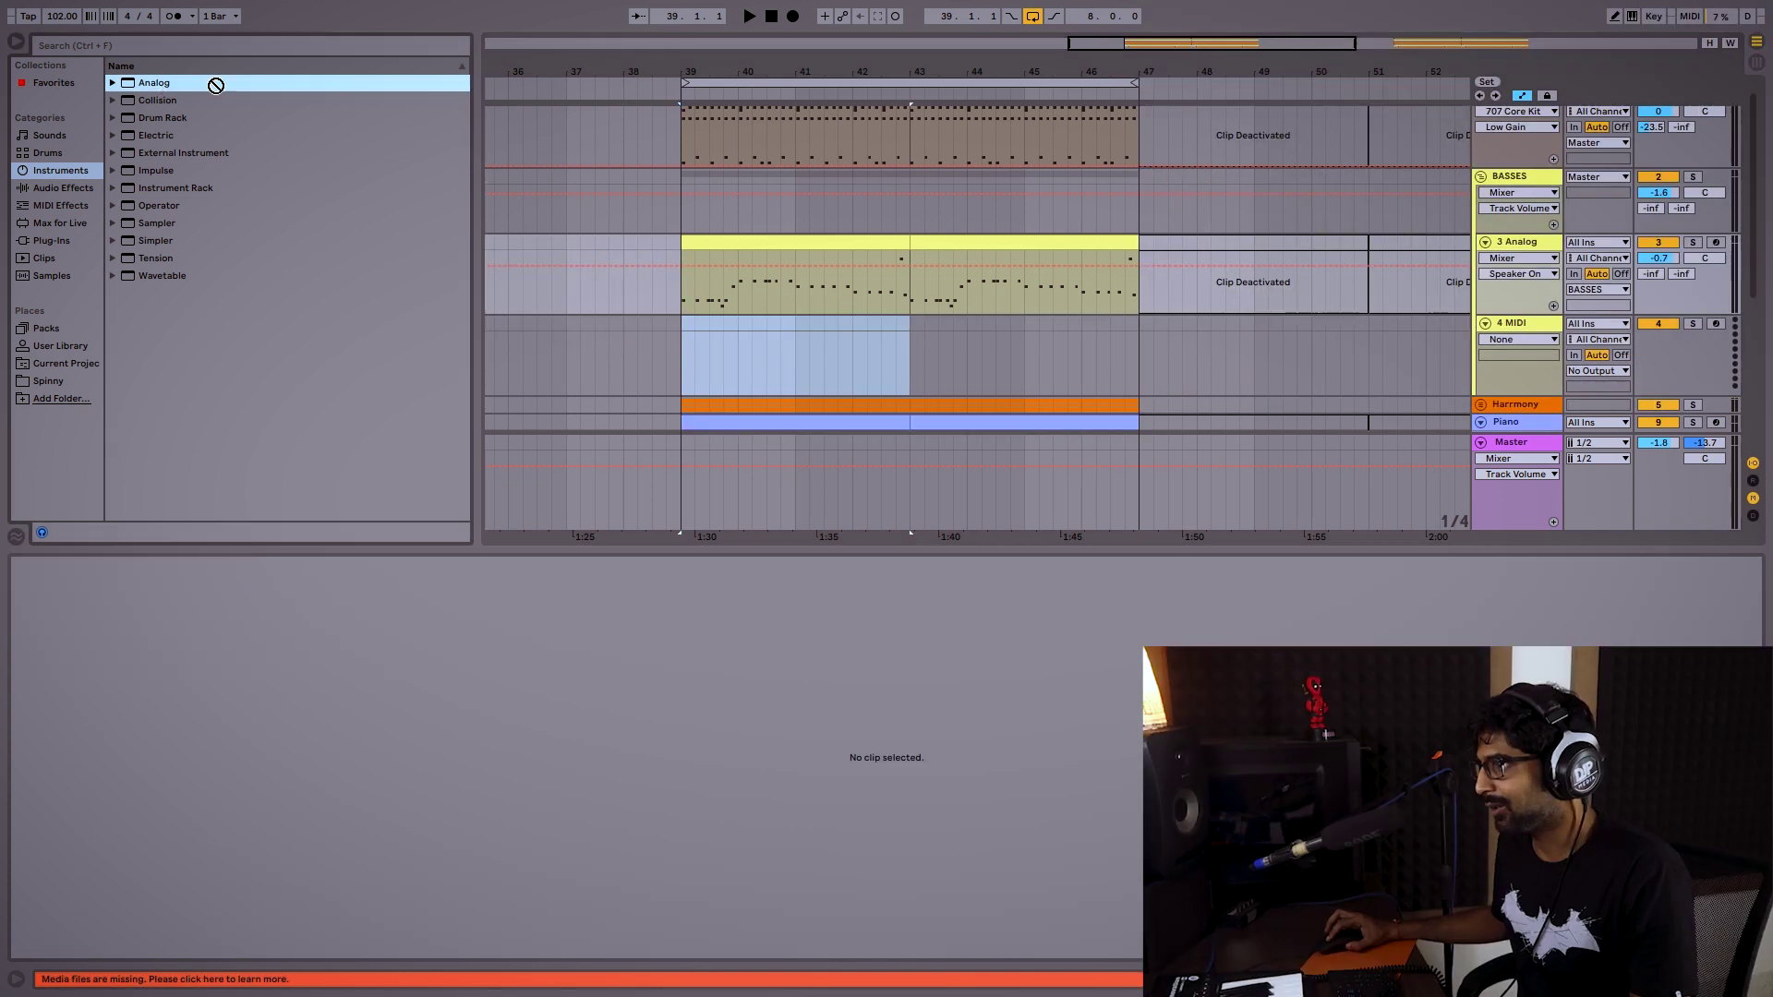
drag(210, 81, 871, 356)
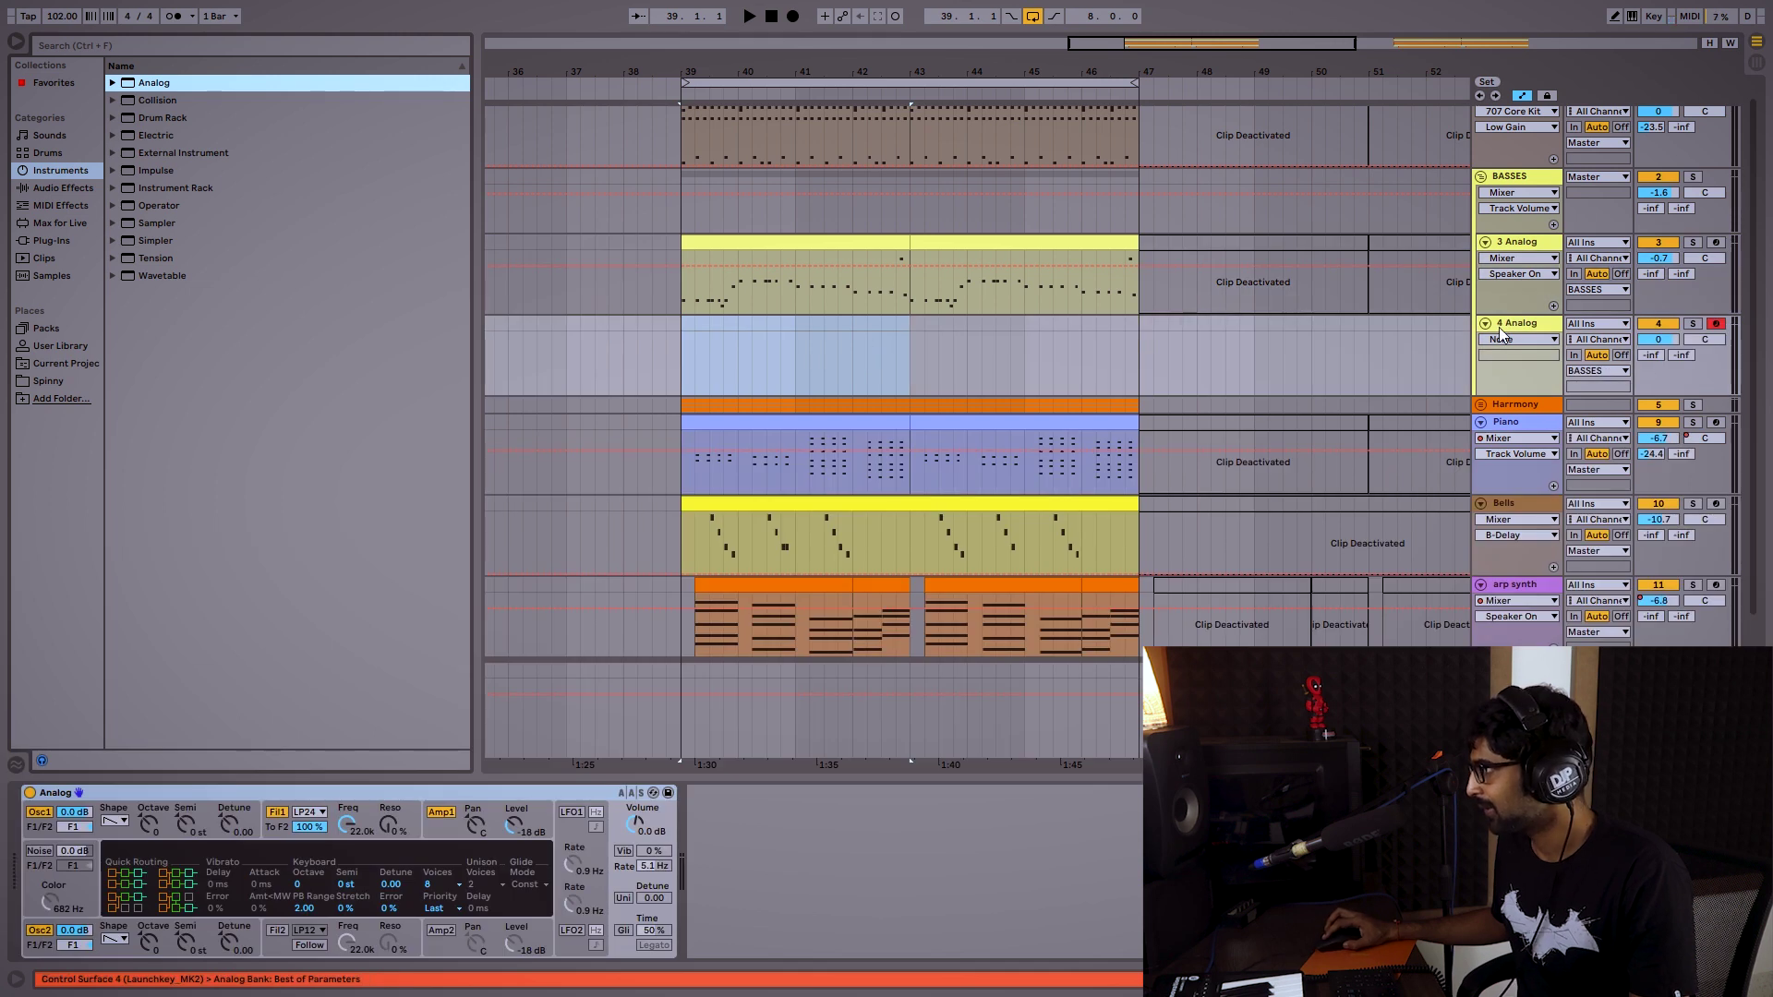
Rename the new Analog track "new bass" and change its track color to green.
key(ctrl+r)
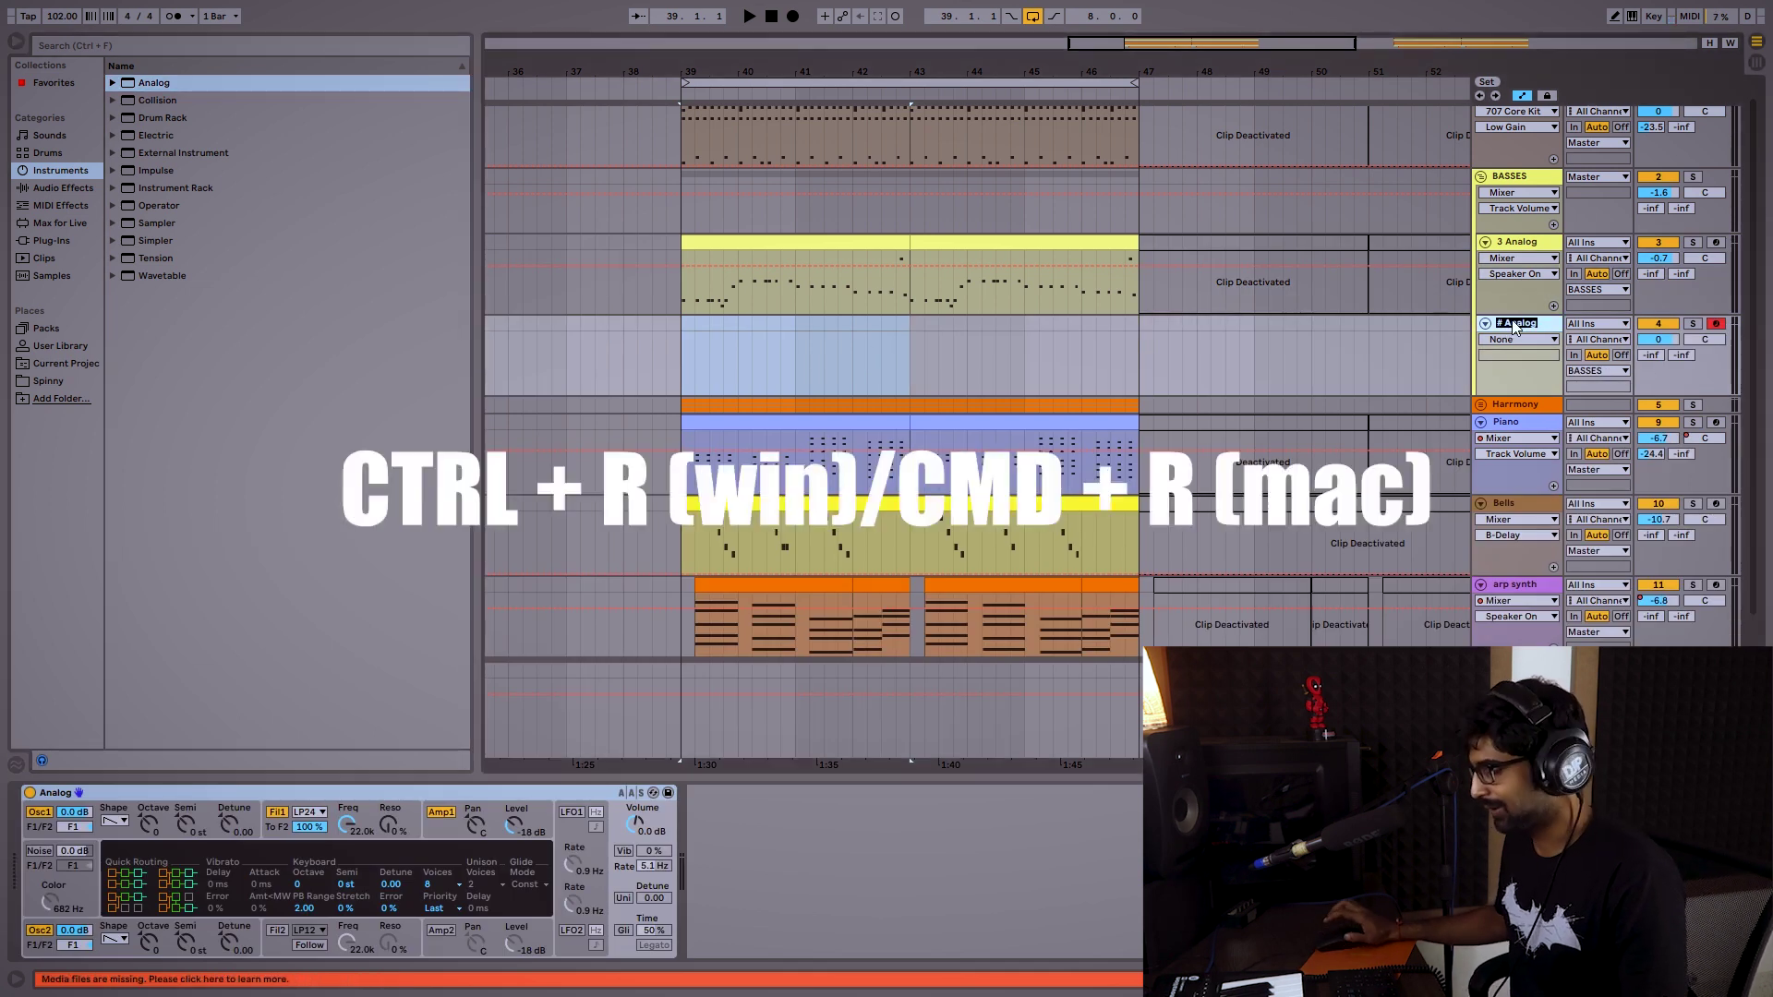
text(new bass)
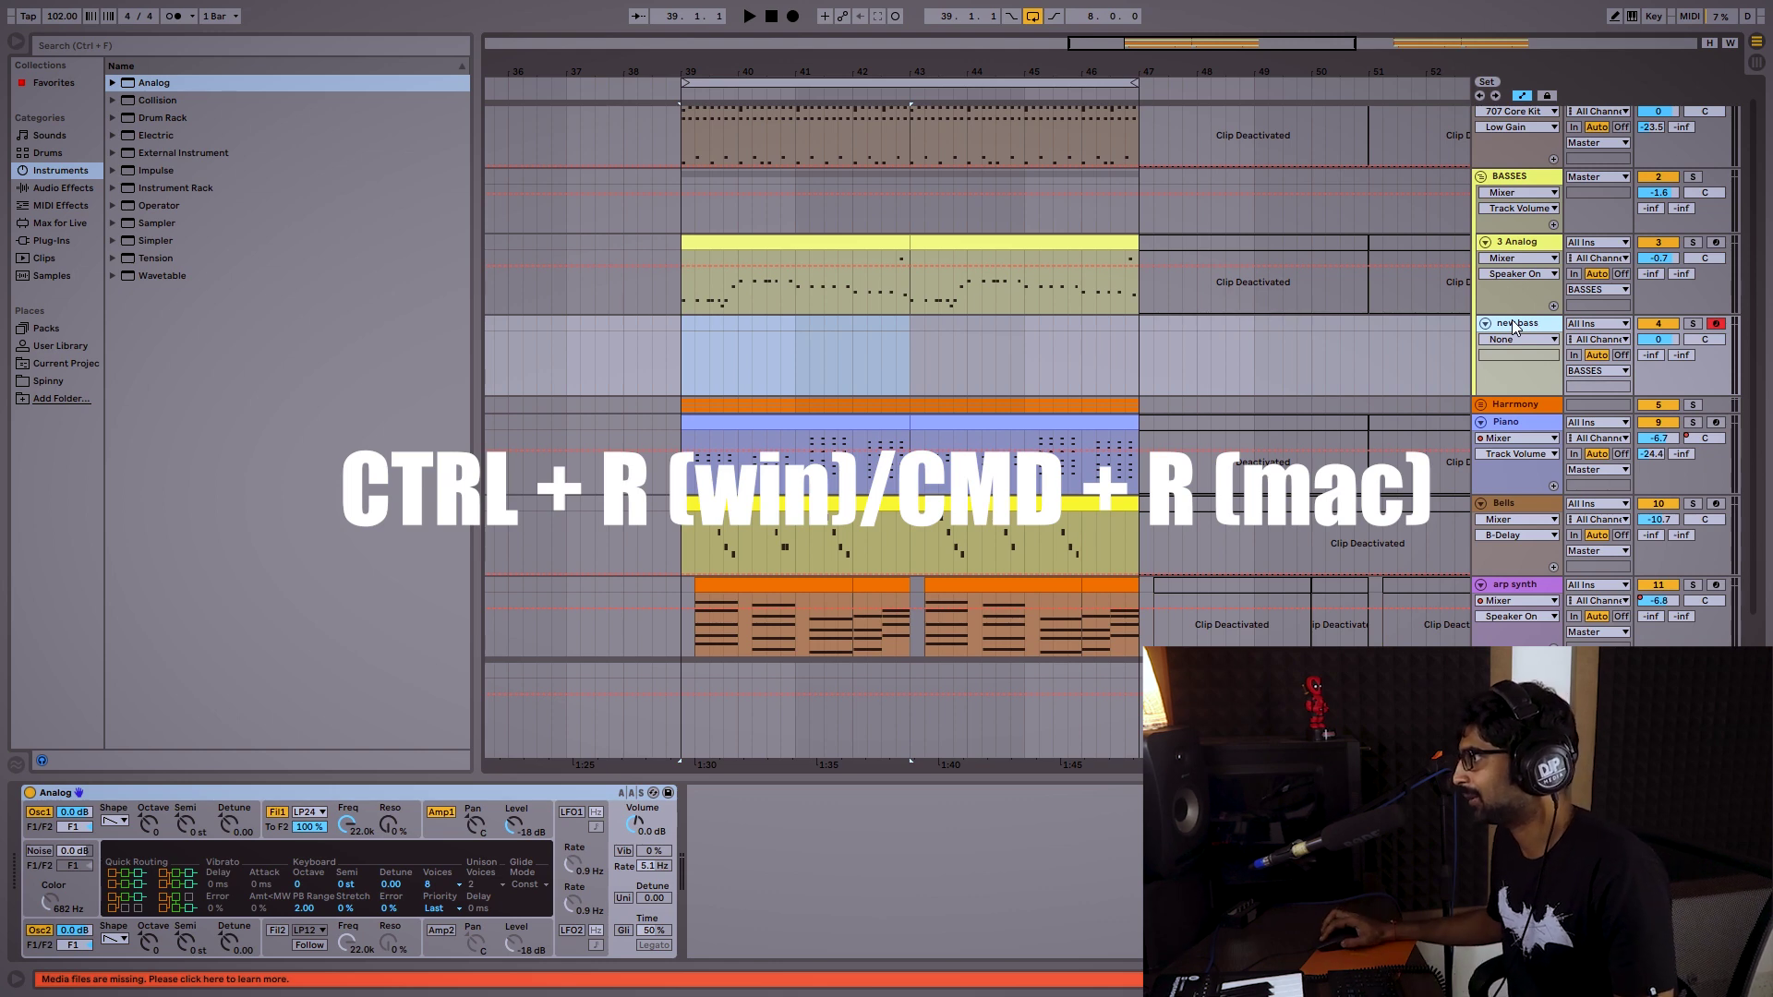
right_click(1511, 320)
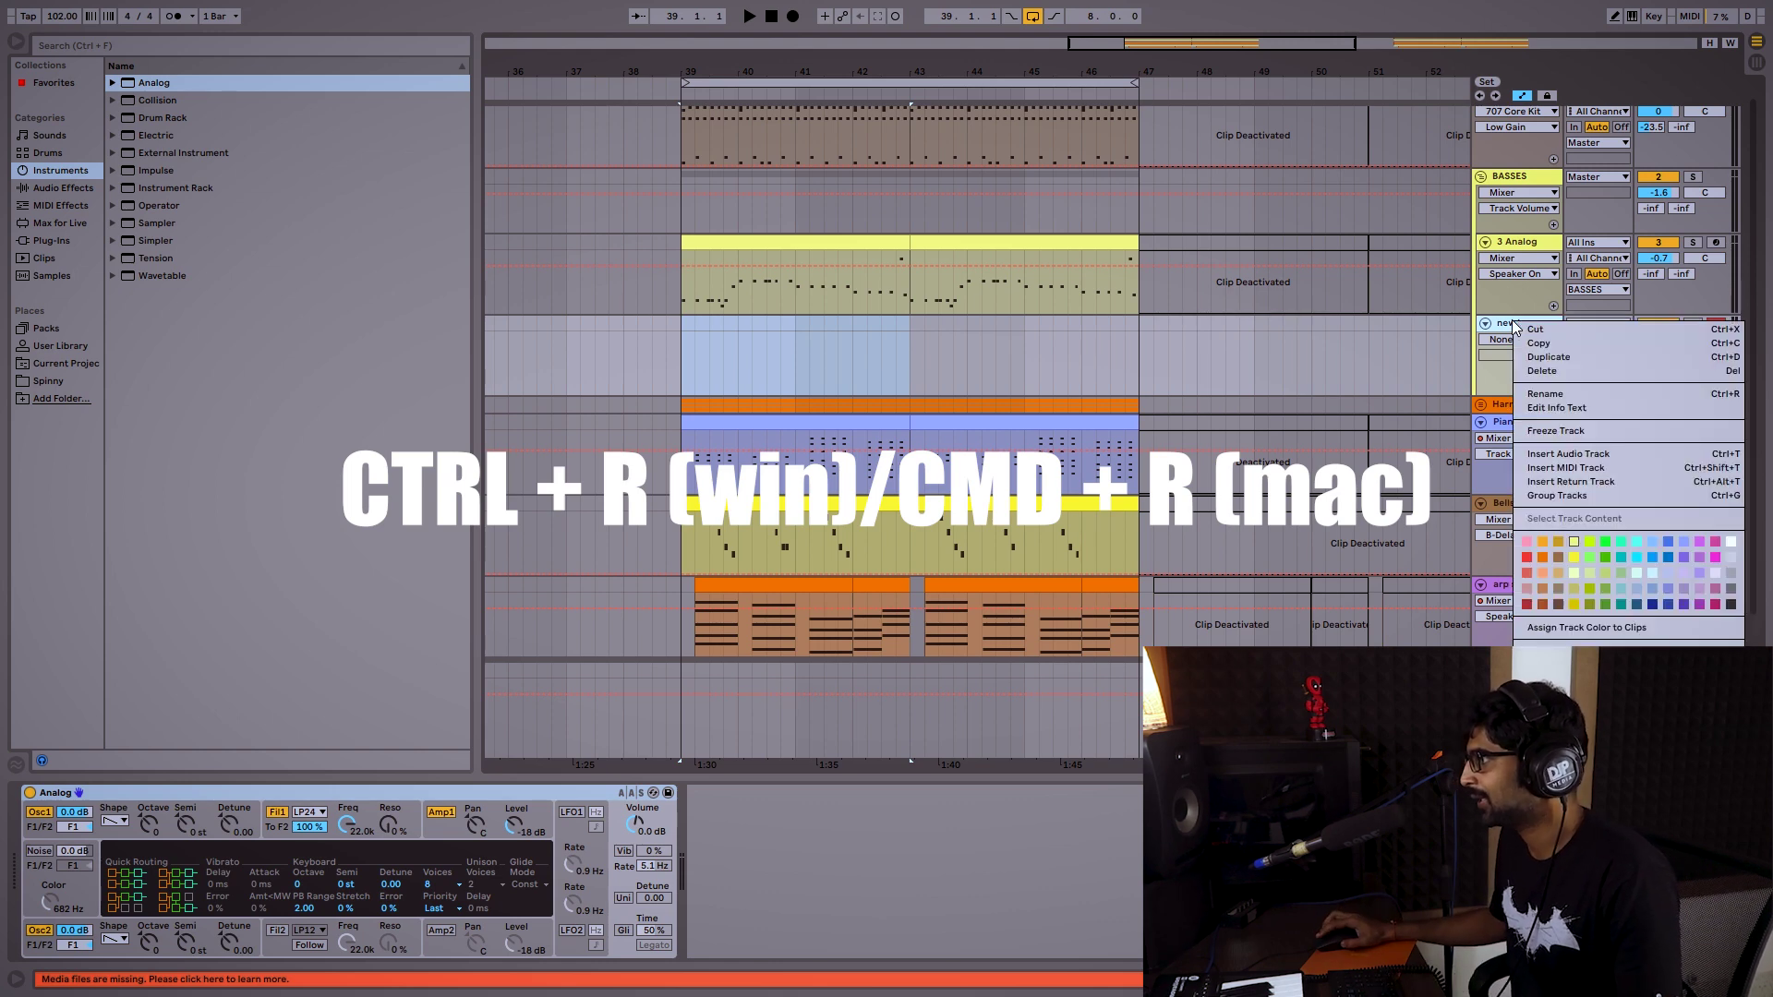
click(1605, 558)
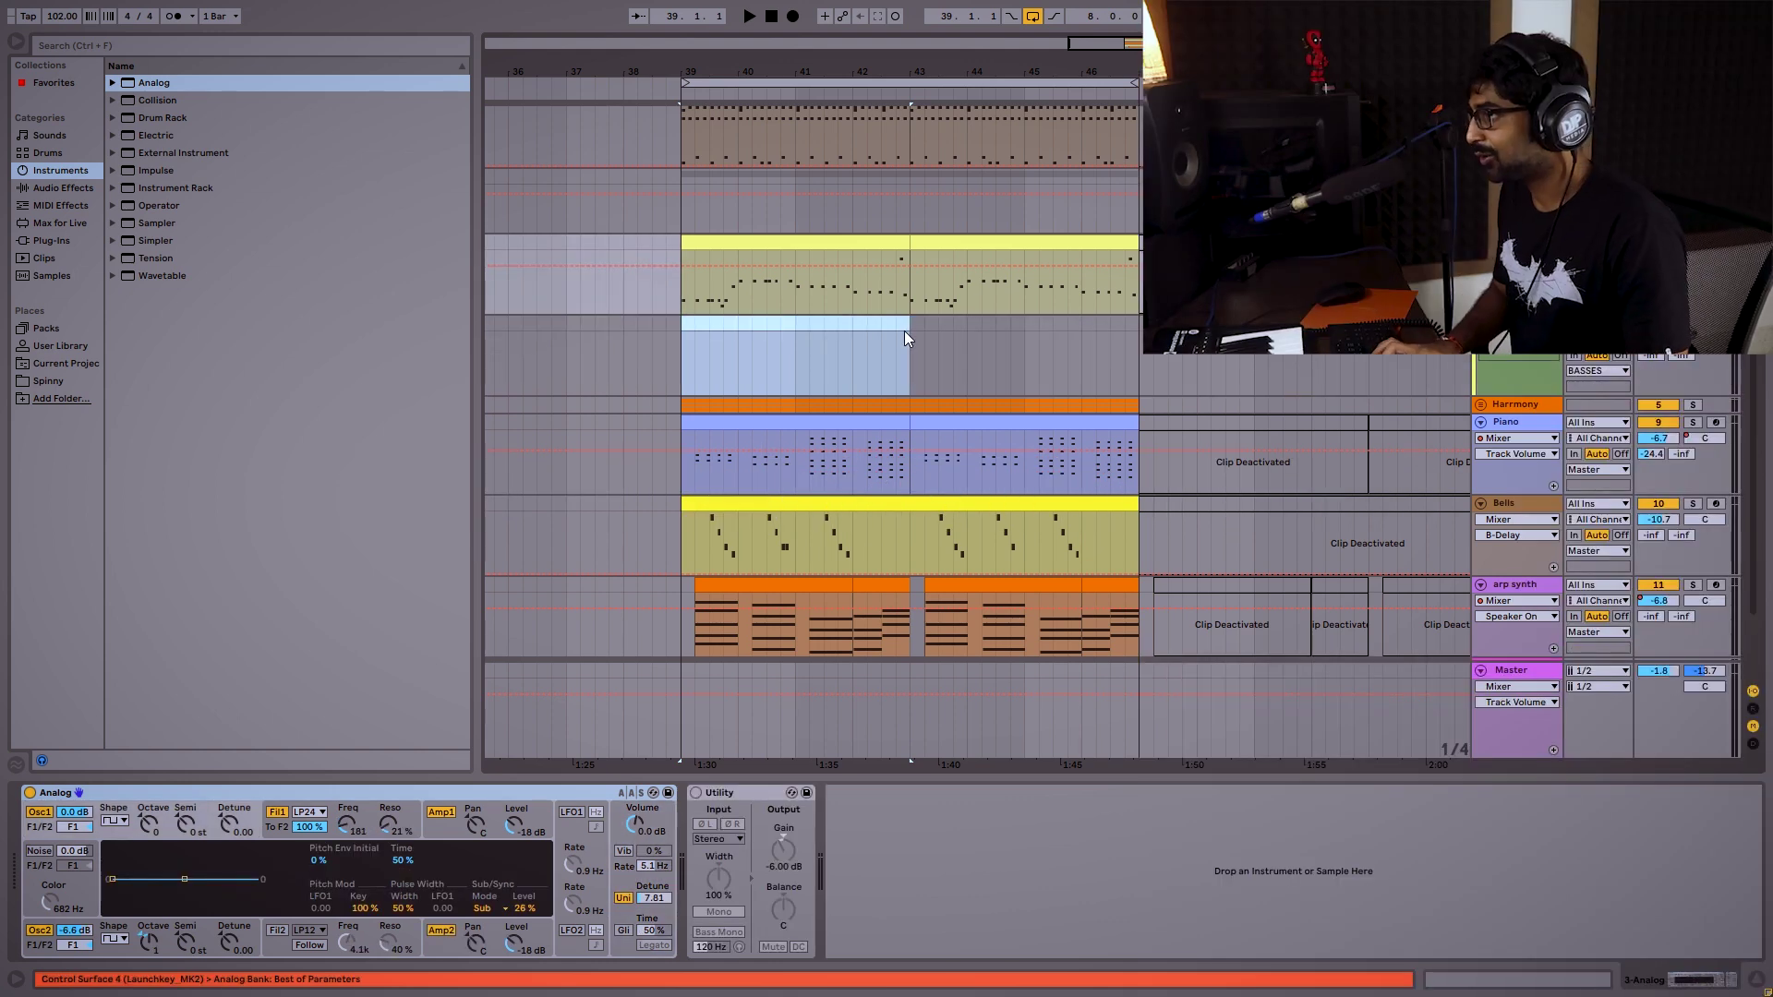
Create an empty four-bar MIDI clip at bar 39 on the new bass track and play from there.
key(ctrl+shift+m)
key(space)
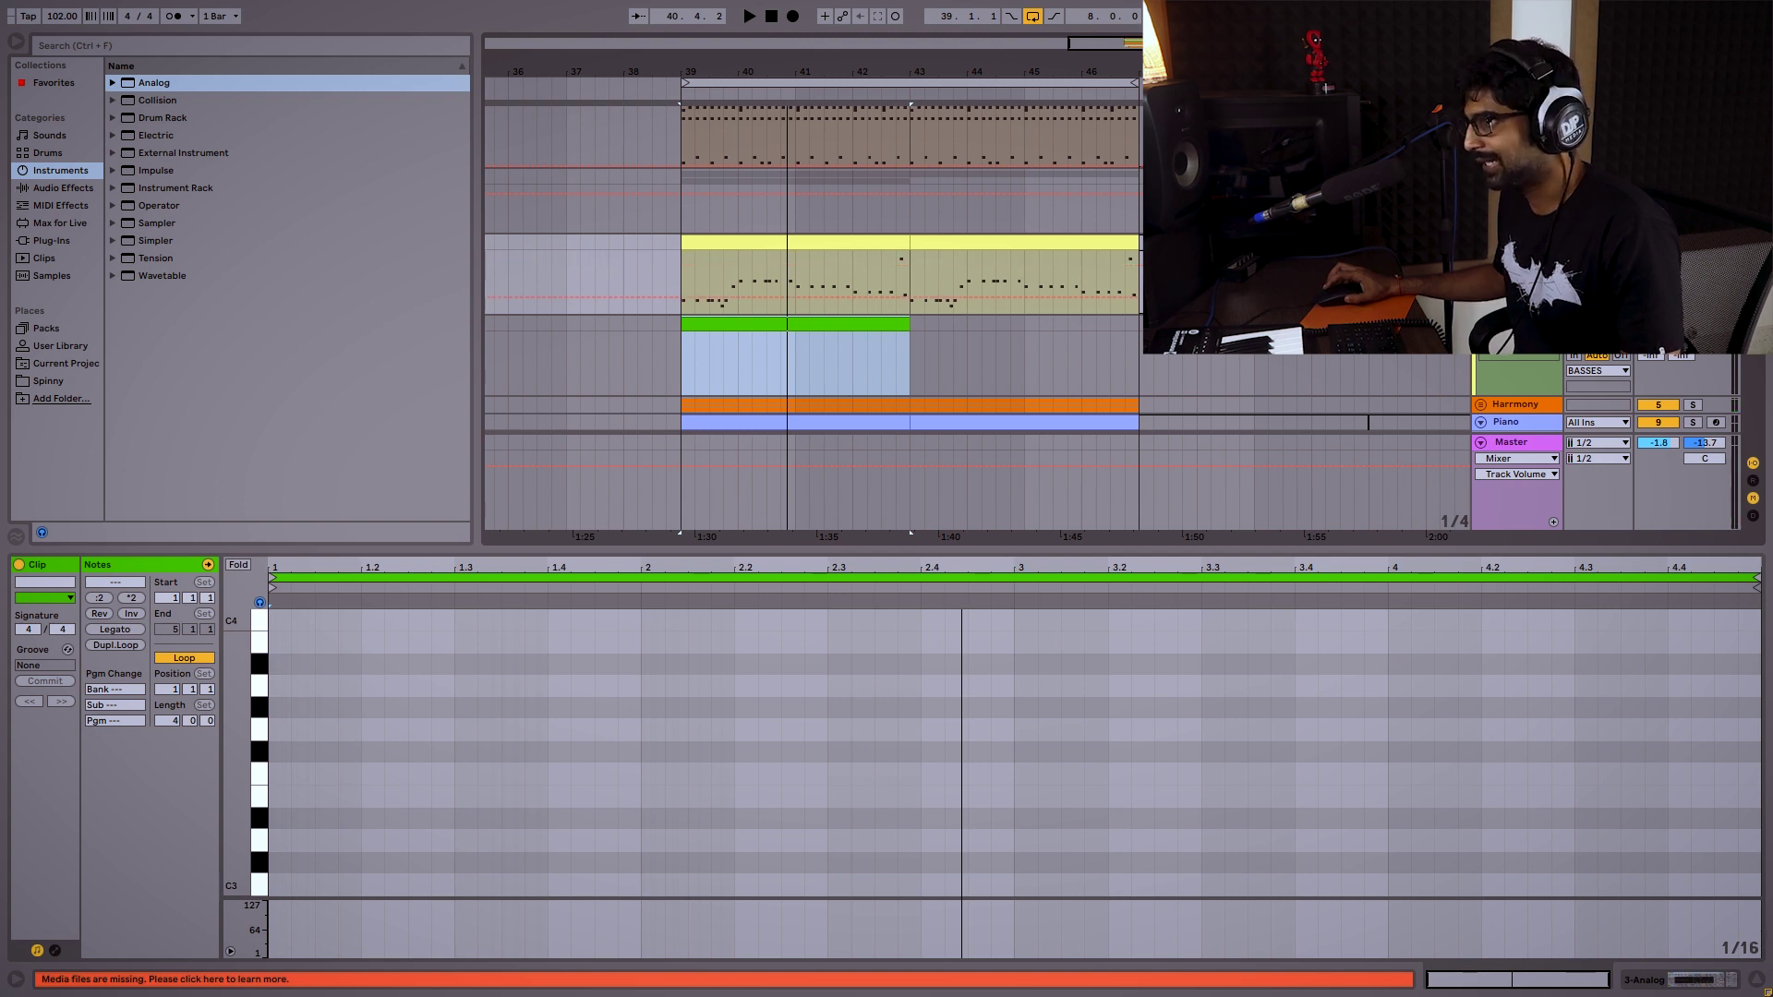
click(685, 361)
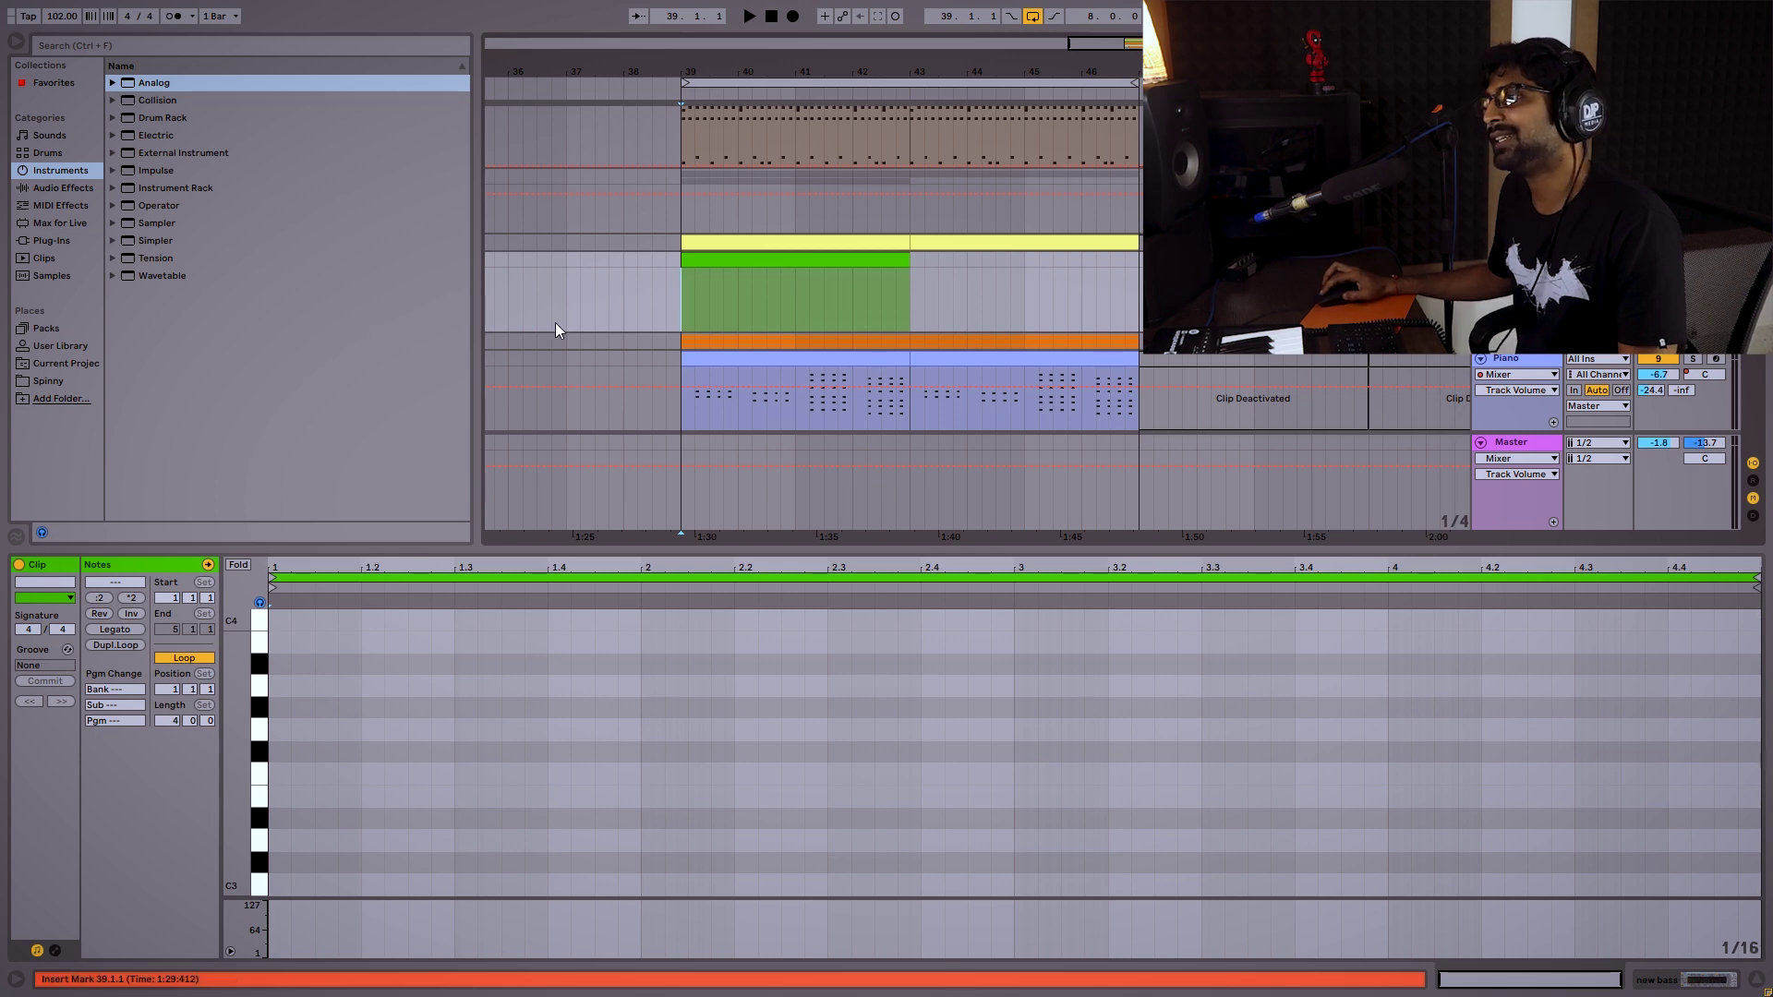
Add a 1/16 C3 note at the start of the new bass clip.
drag(689, 301, 739, 299)
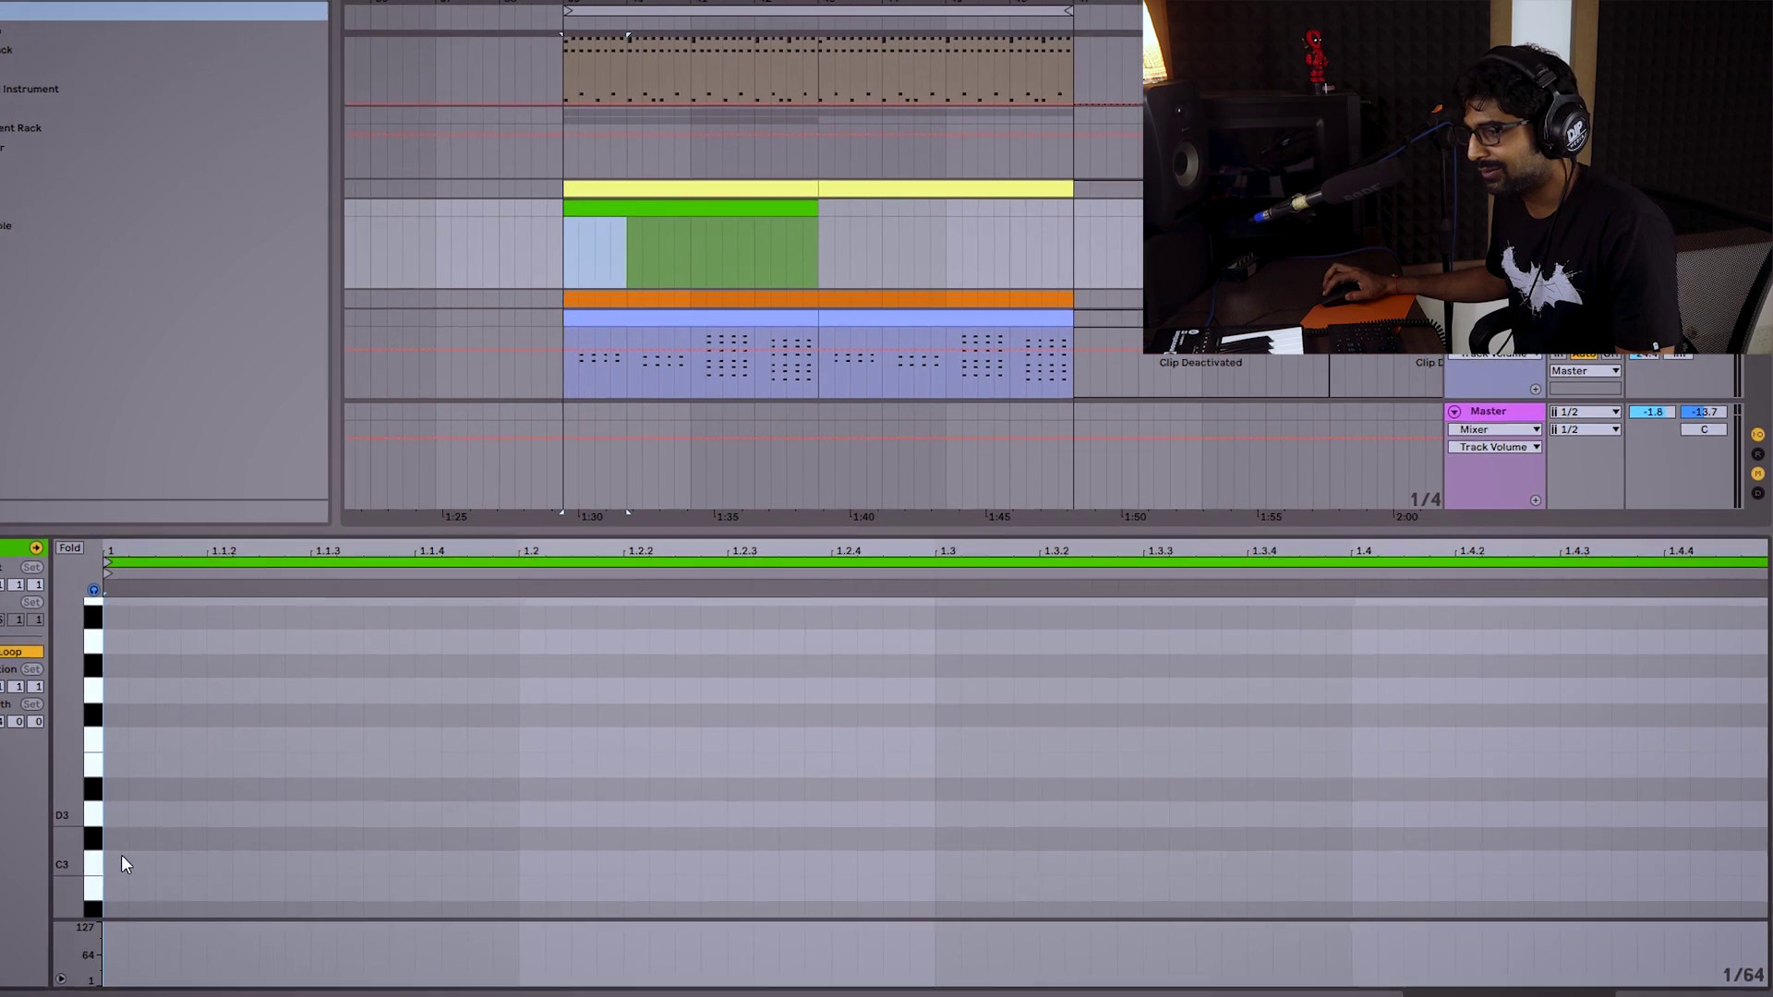
click(268, 843)
double_click(97, 861)
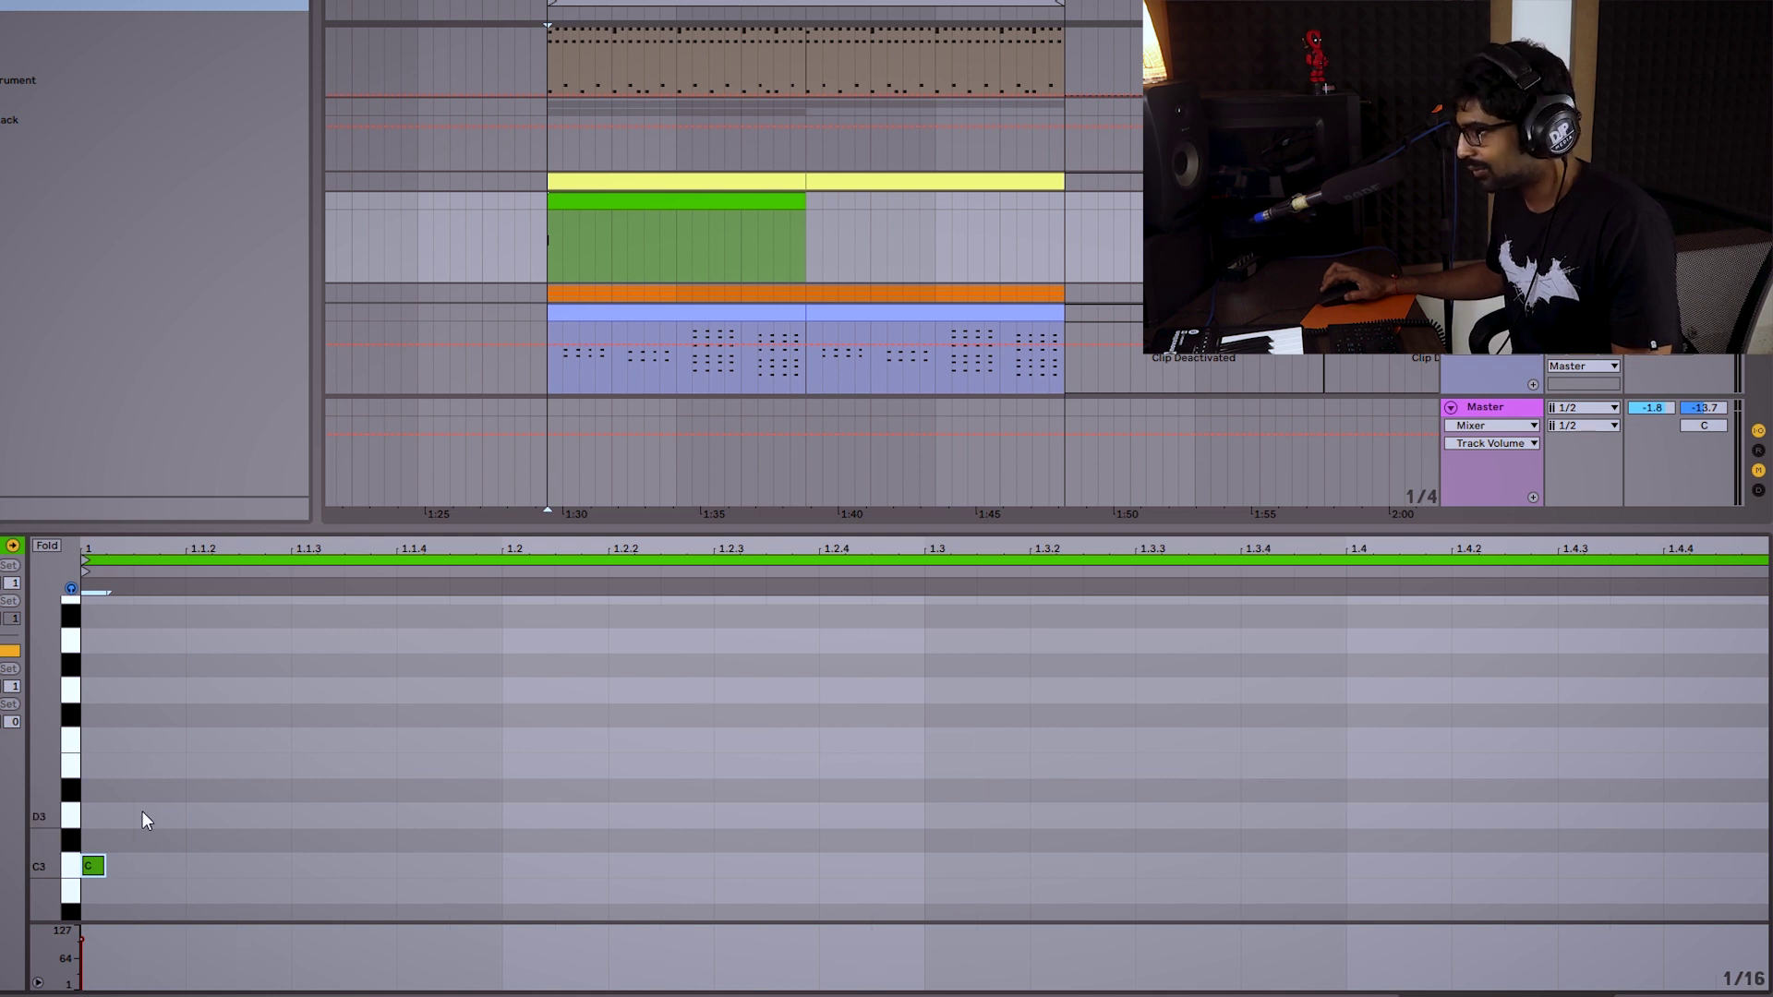
Replace the short note at the start of the clip with a quarter-note C3.
click(648, 193)
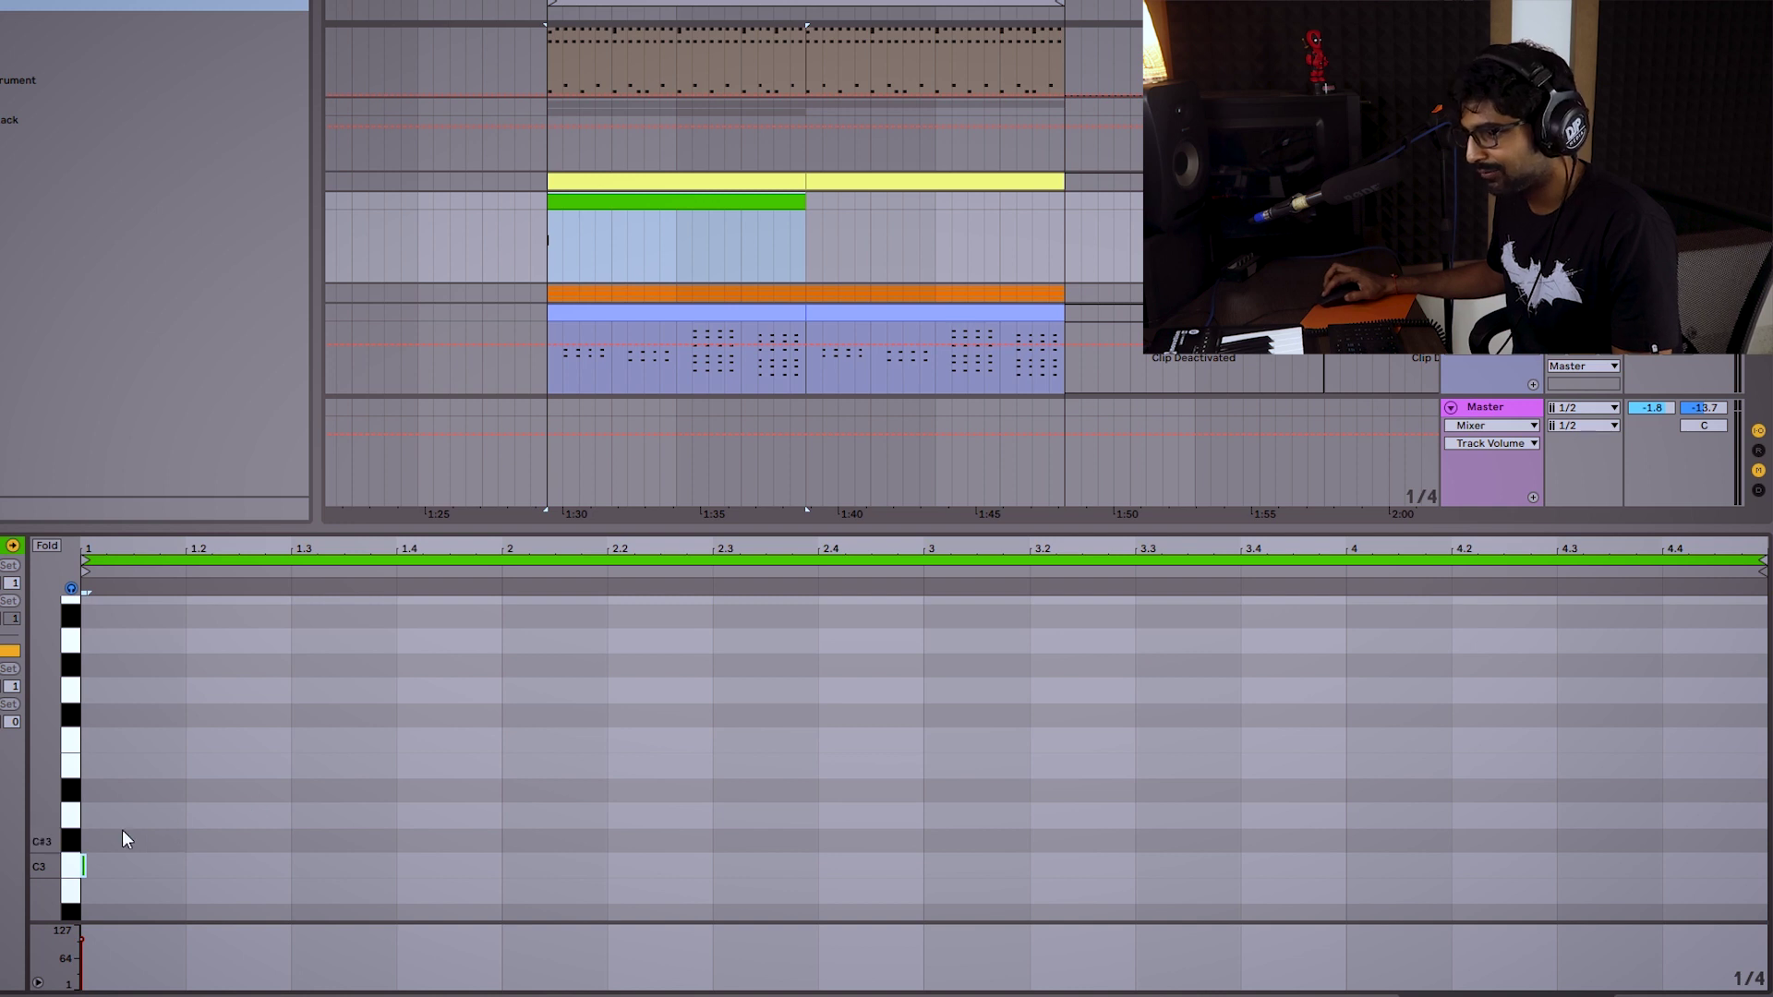
click(108, 876)
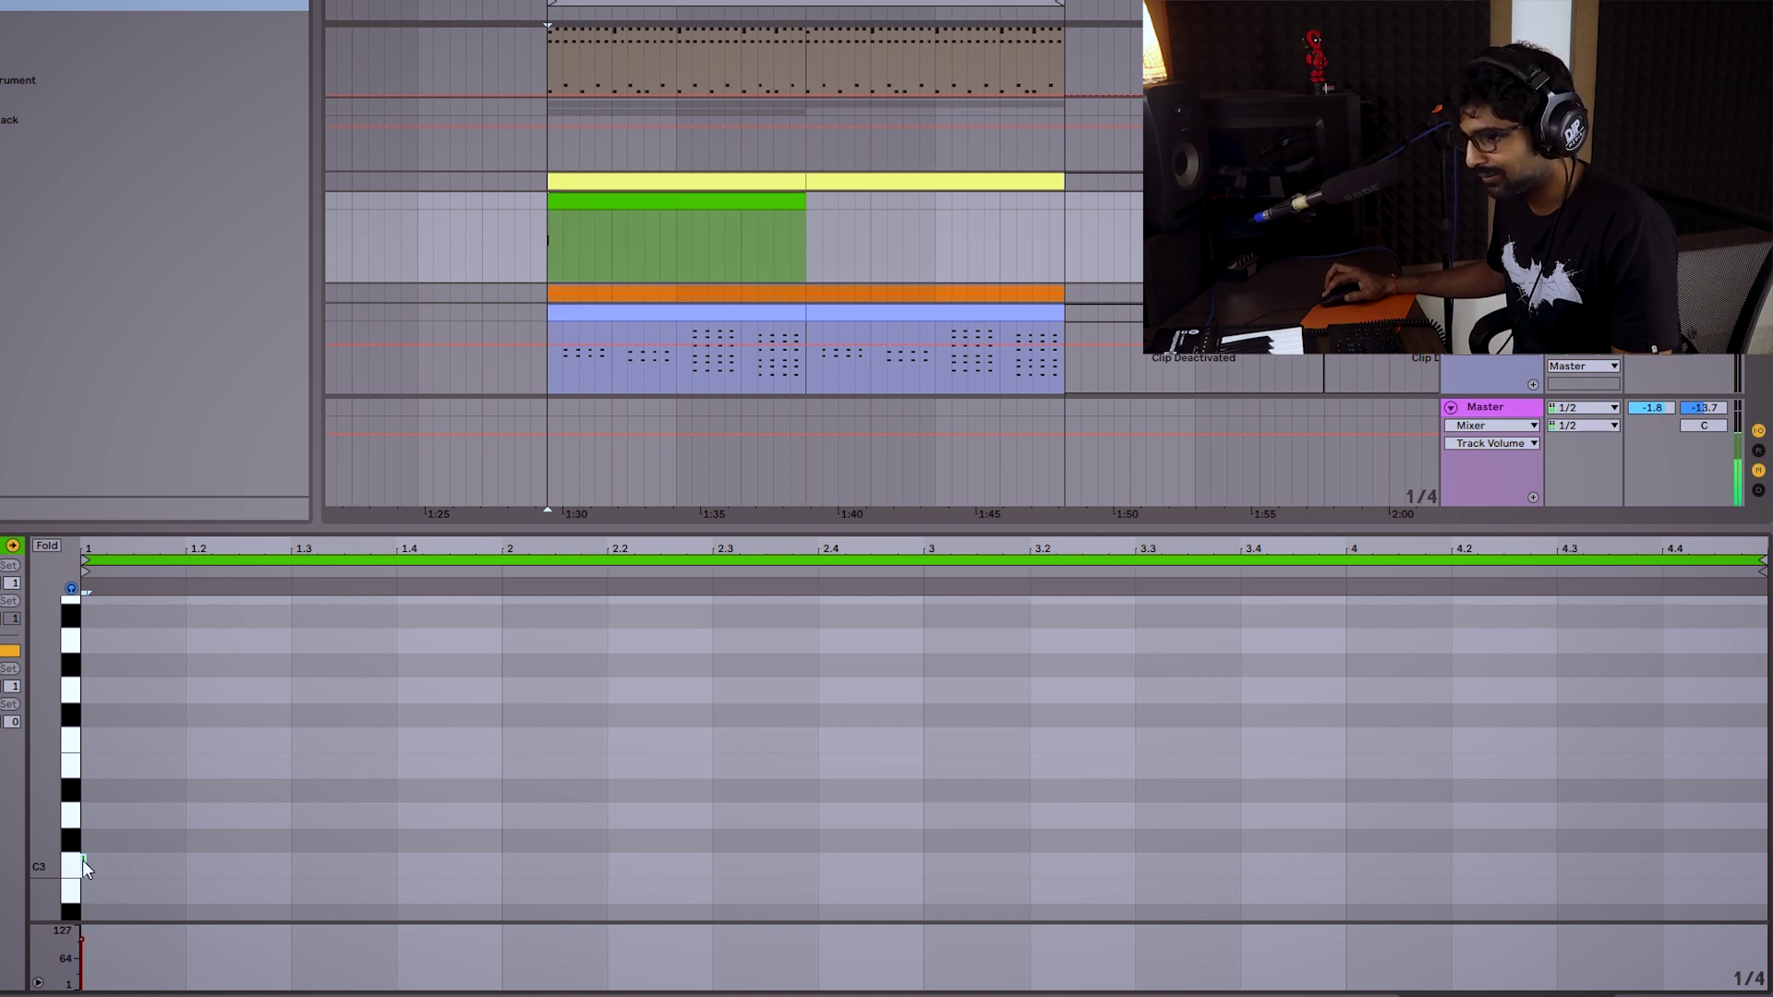
double_click(85, 860)
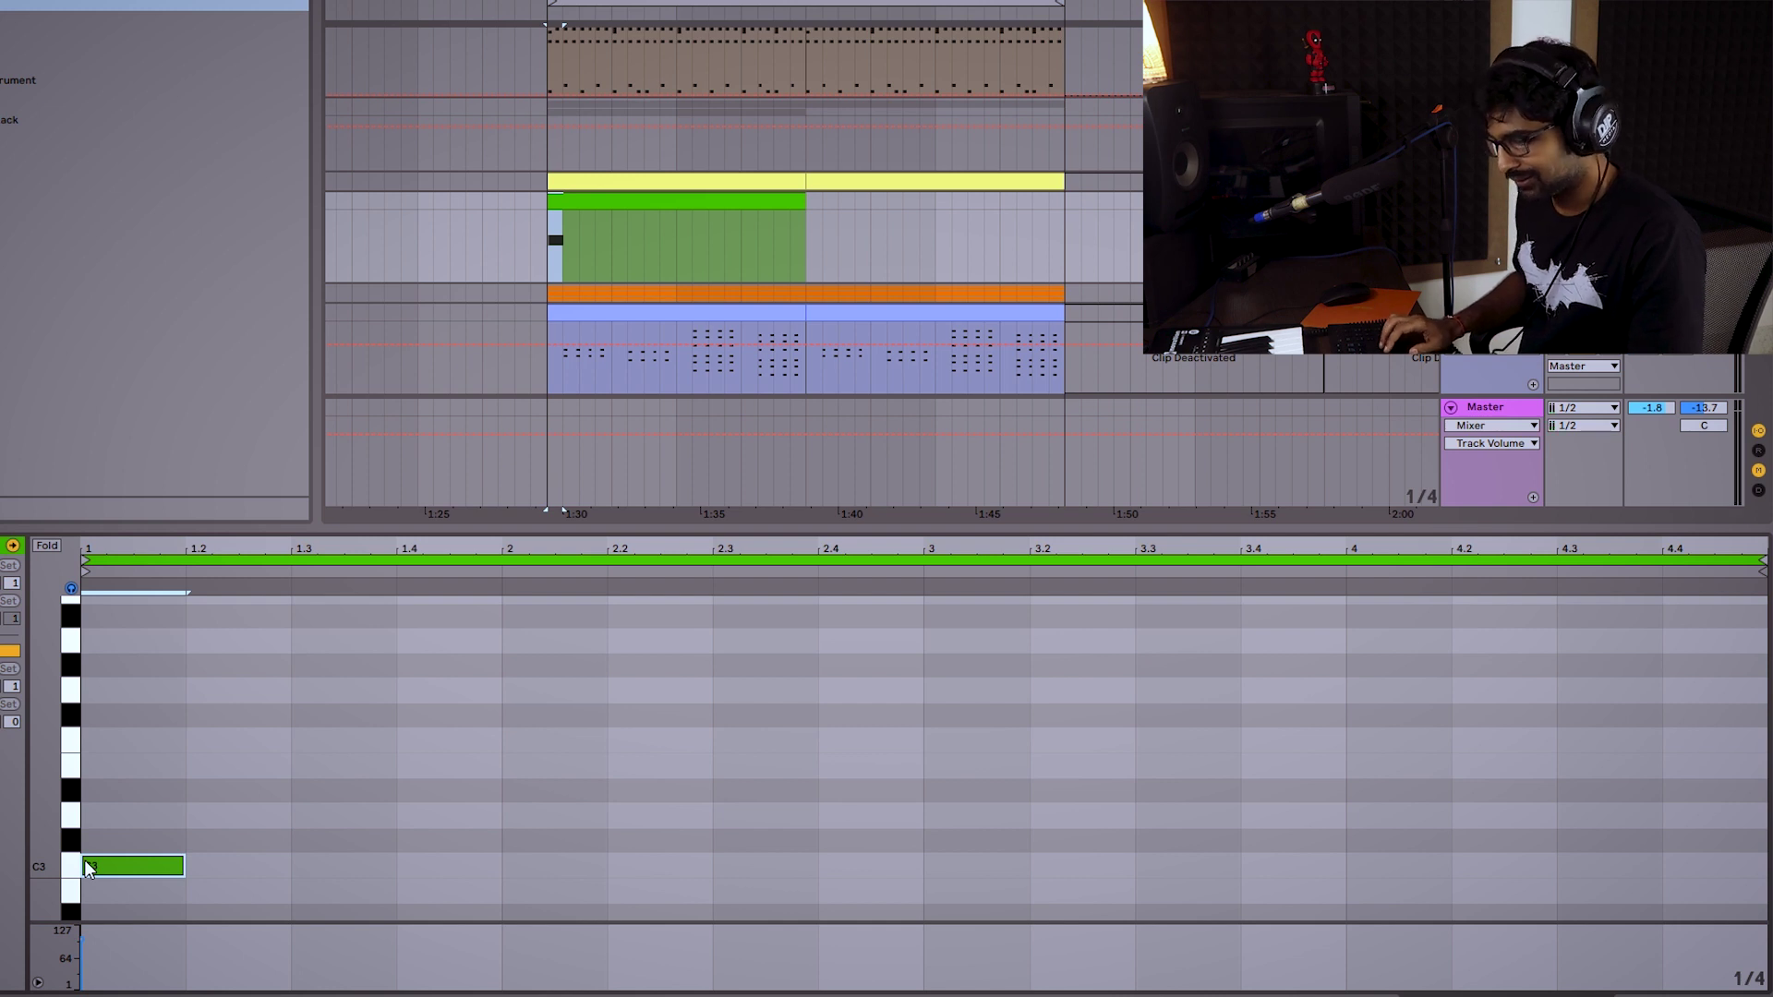
Duplicate the C3 quarter note on every beat until the four-bar clip is filled.
key(ctrl+d)
key(ctrl+d)
key(ctrl+d)
key(ctrl+d)
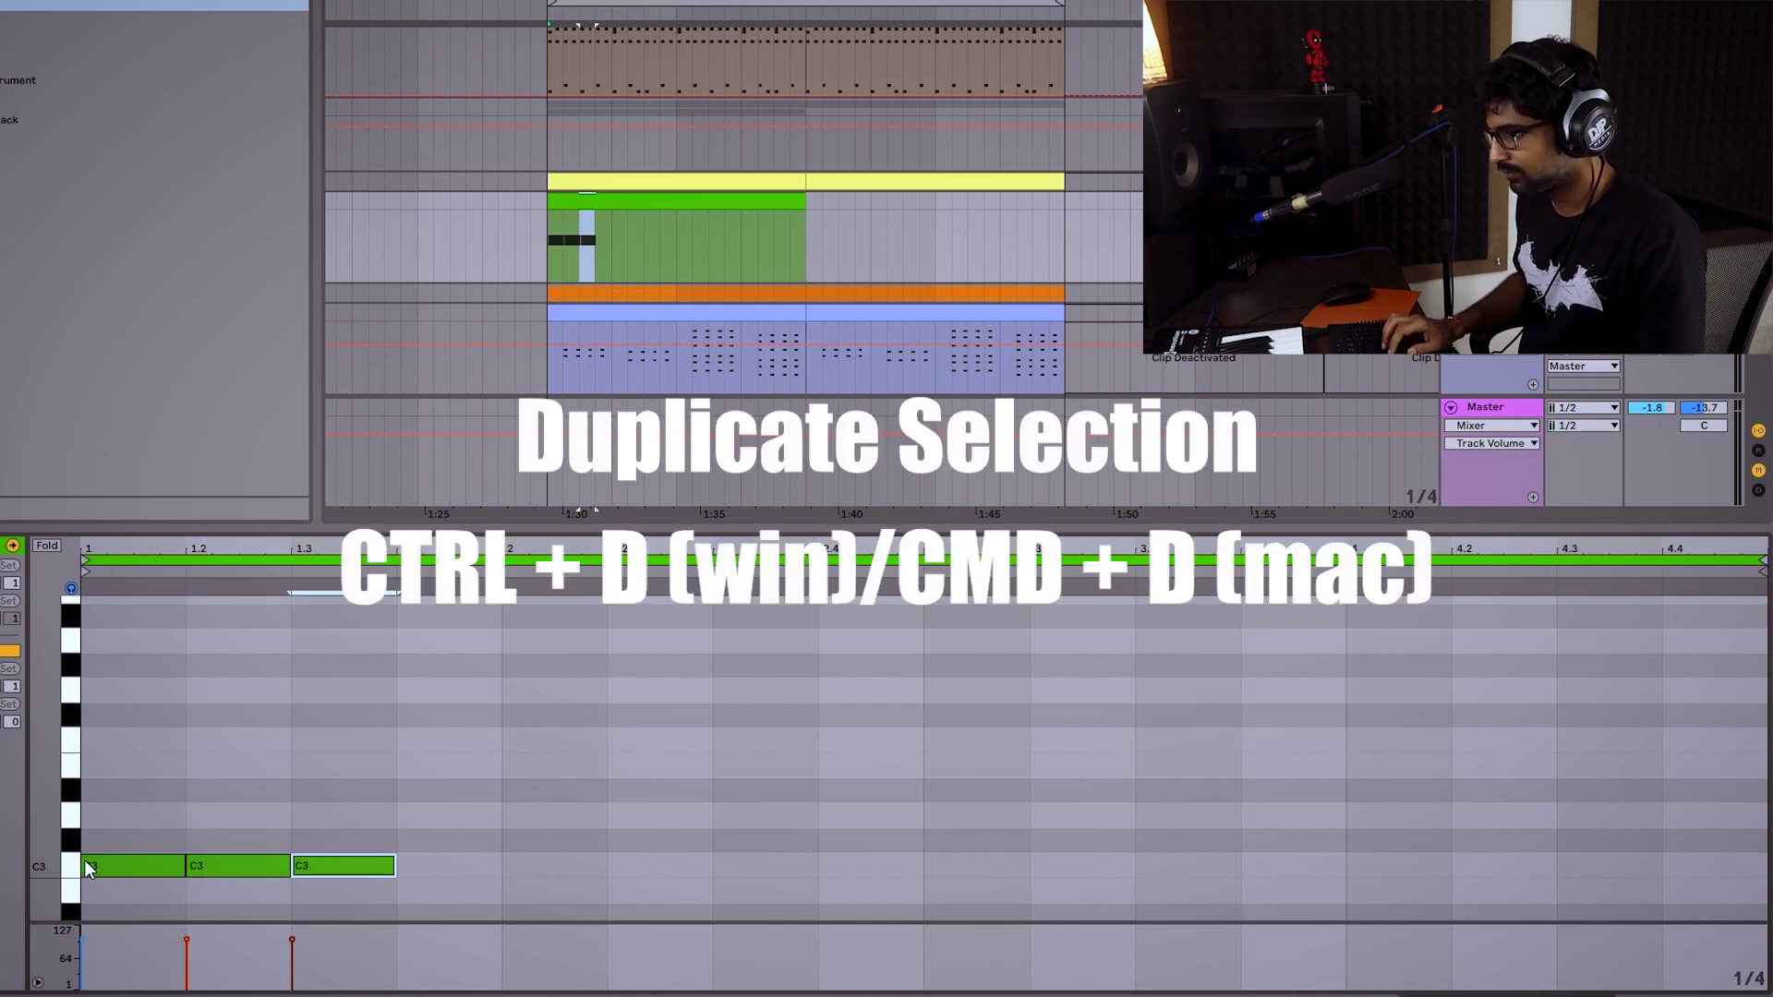
key(ctrl+d)
key(ctrl+d)
key(ctrl+d)
key(ctrl+d)
key(ctrl+d)
key(ctrl+d)
key(ctrl+d)
key(ctrl+d)
key(ctrl+d)
key(ctrl+d)
key(ctrl+d)
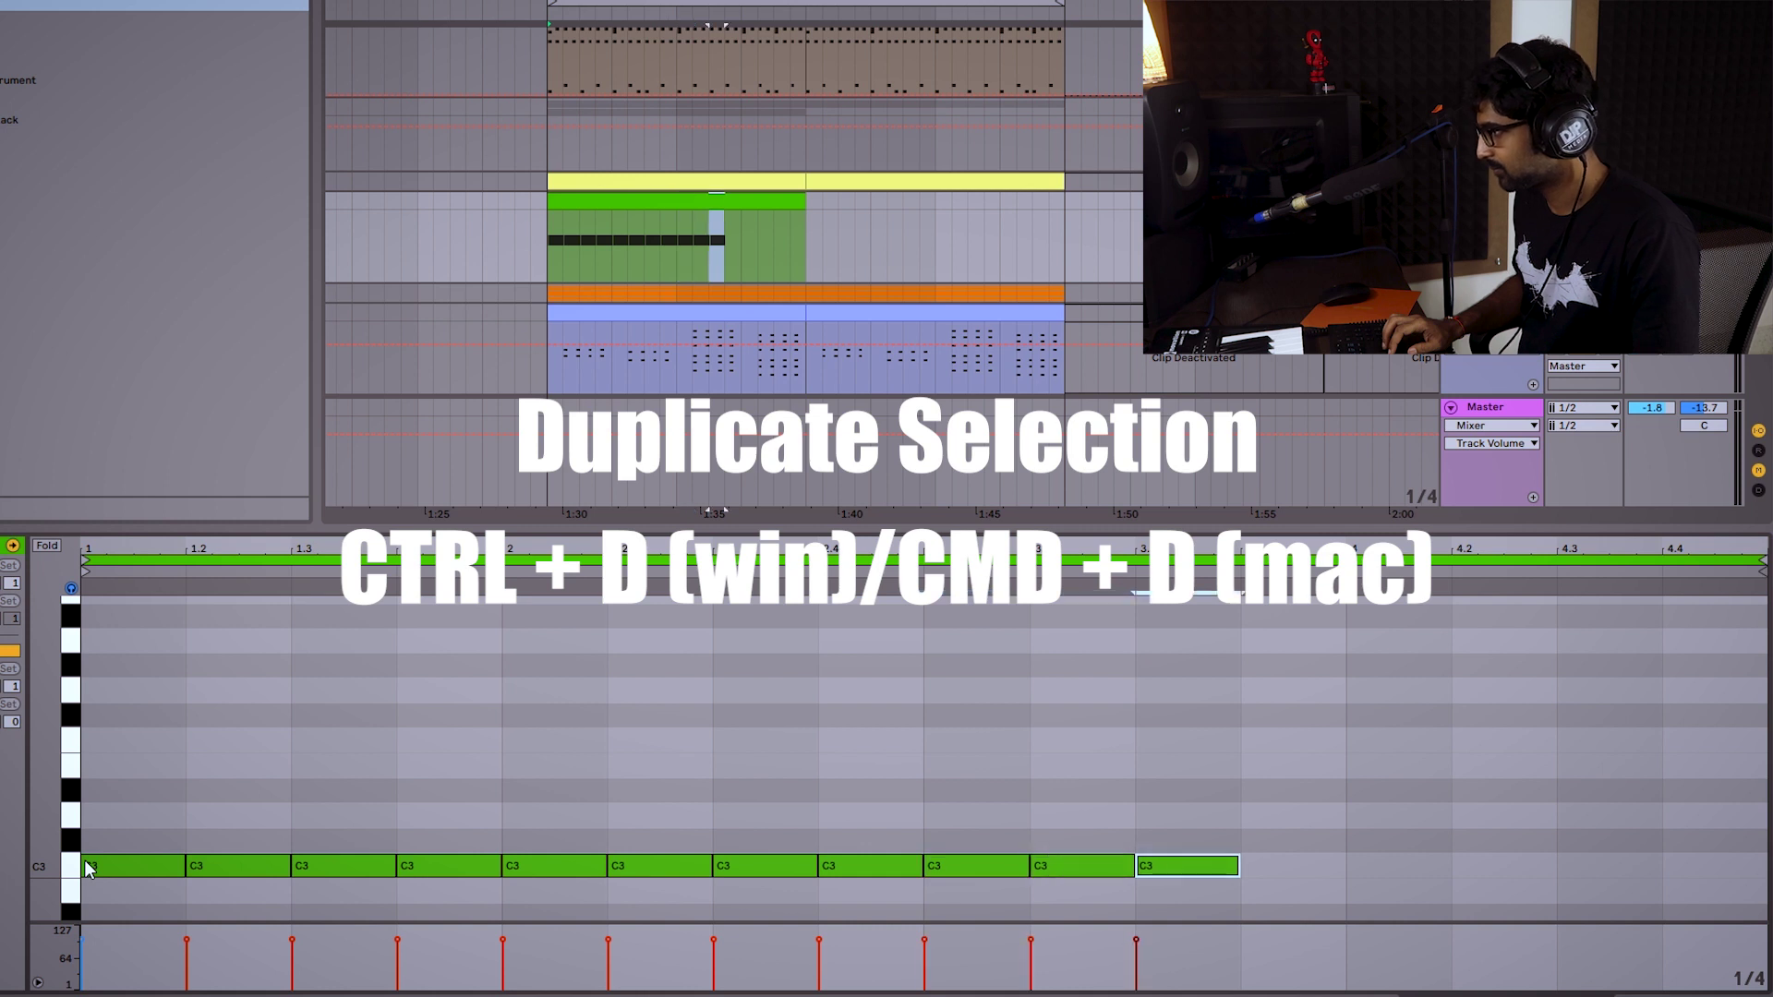
Start playback and transpose all the C3 notes down two octaves to C1.
key(space)
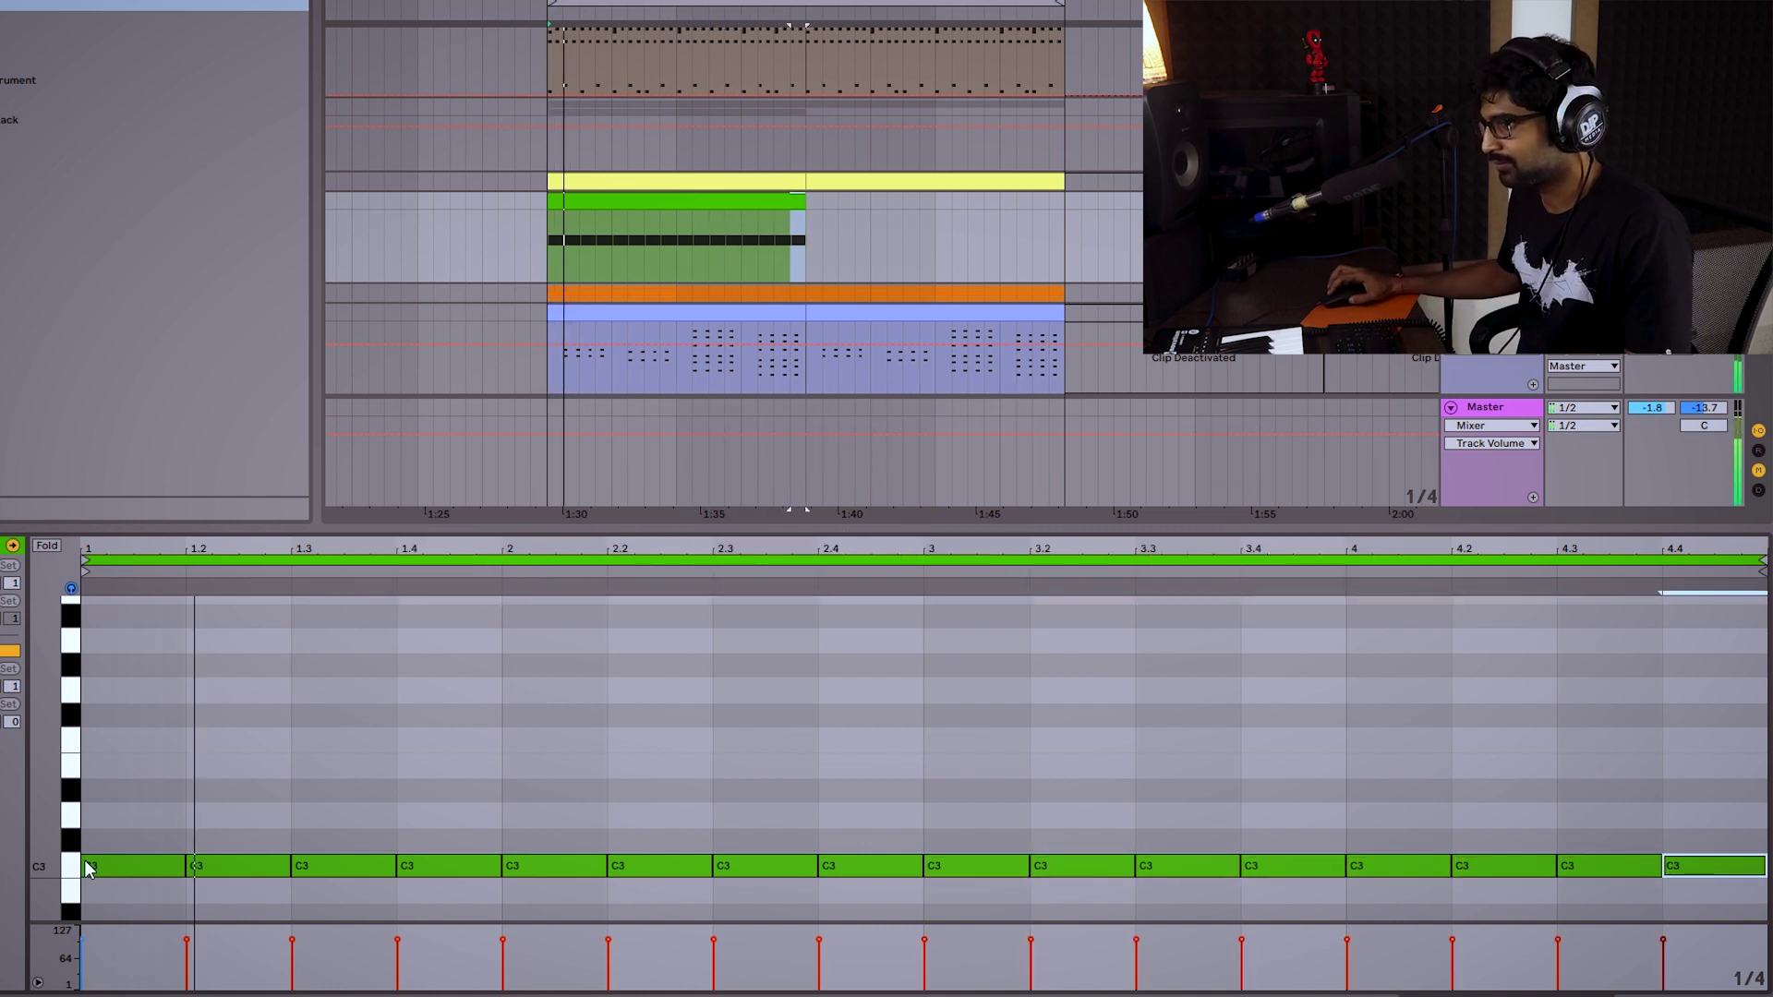
click(69, 872)
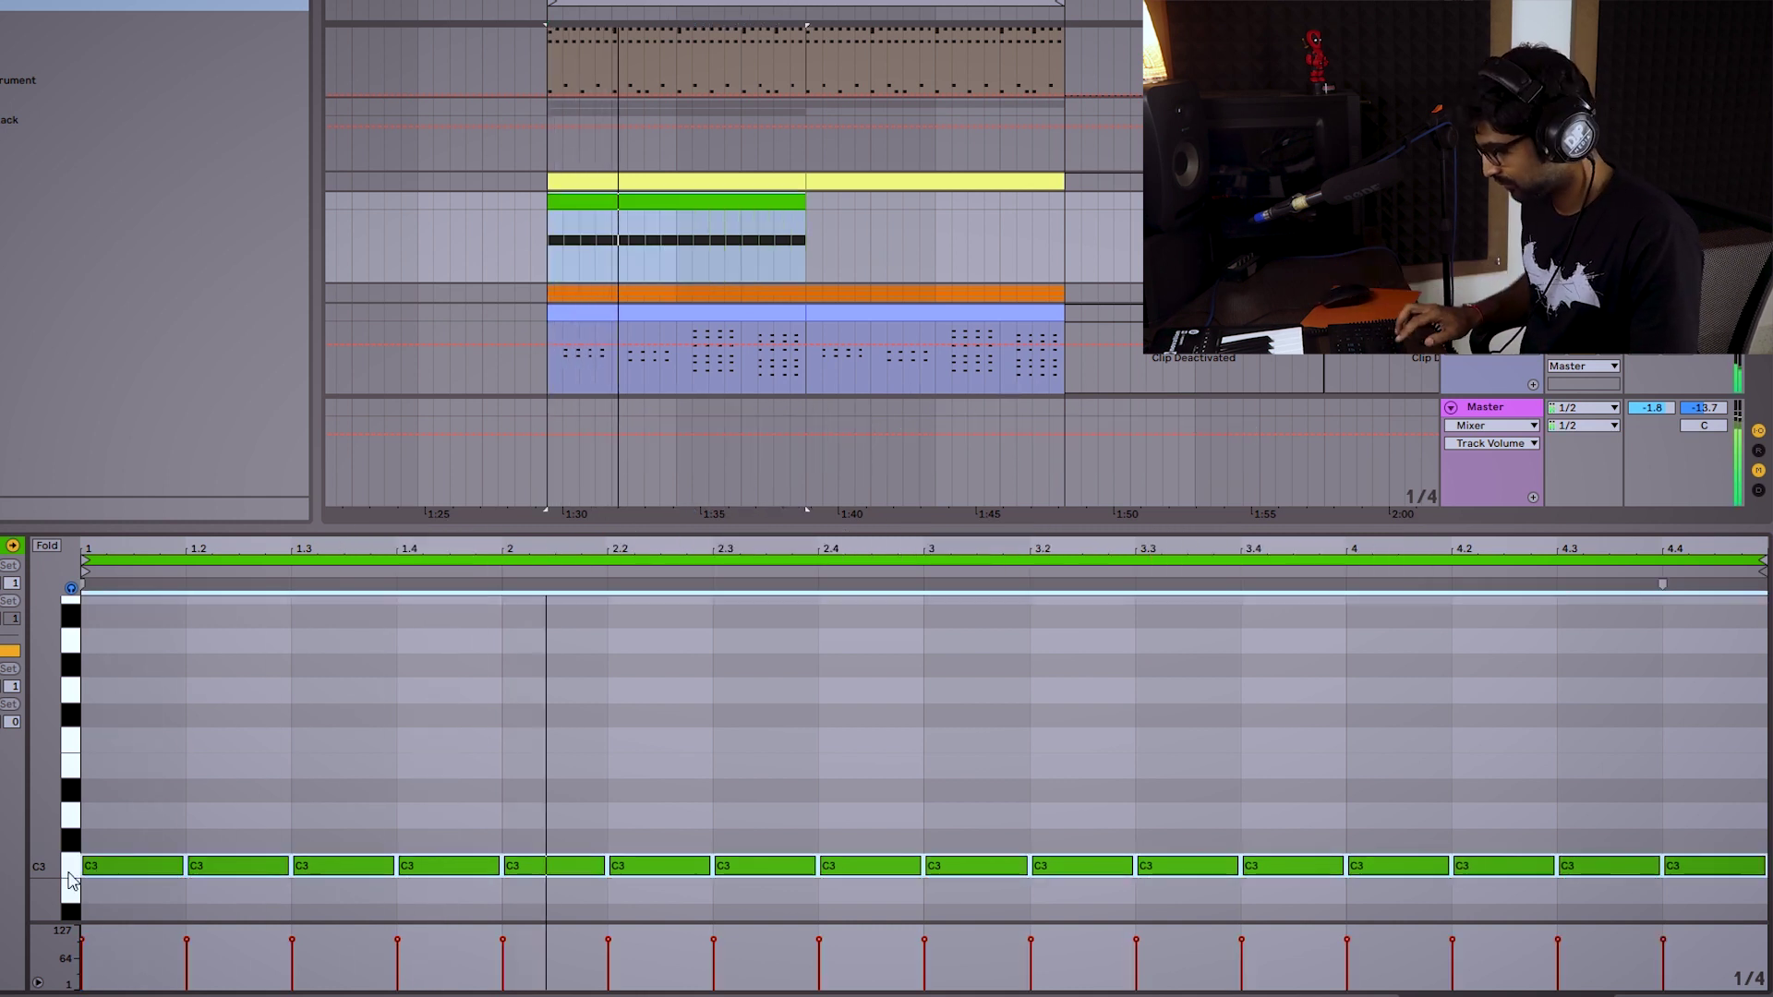
key(shift+Down)
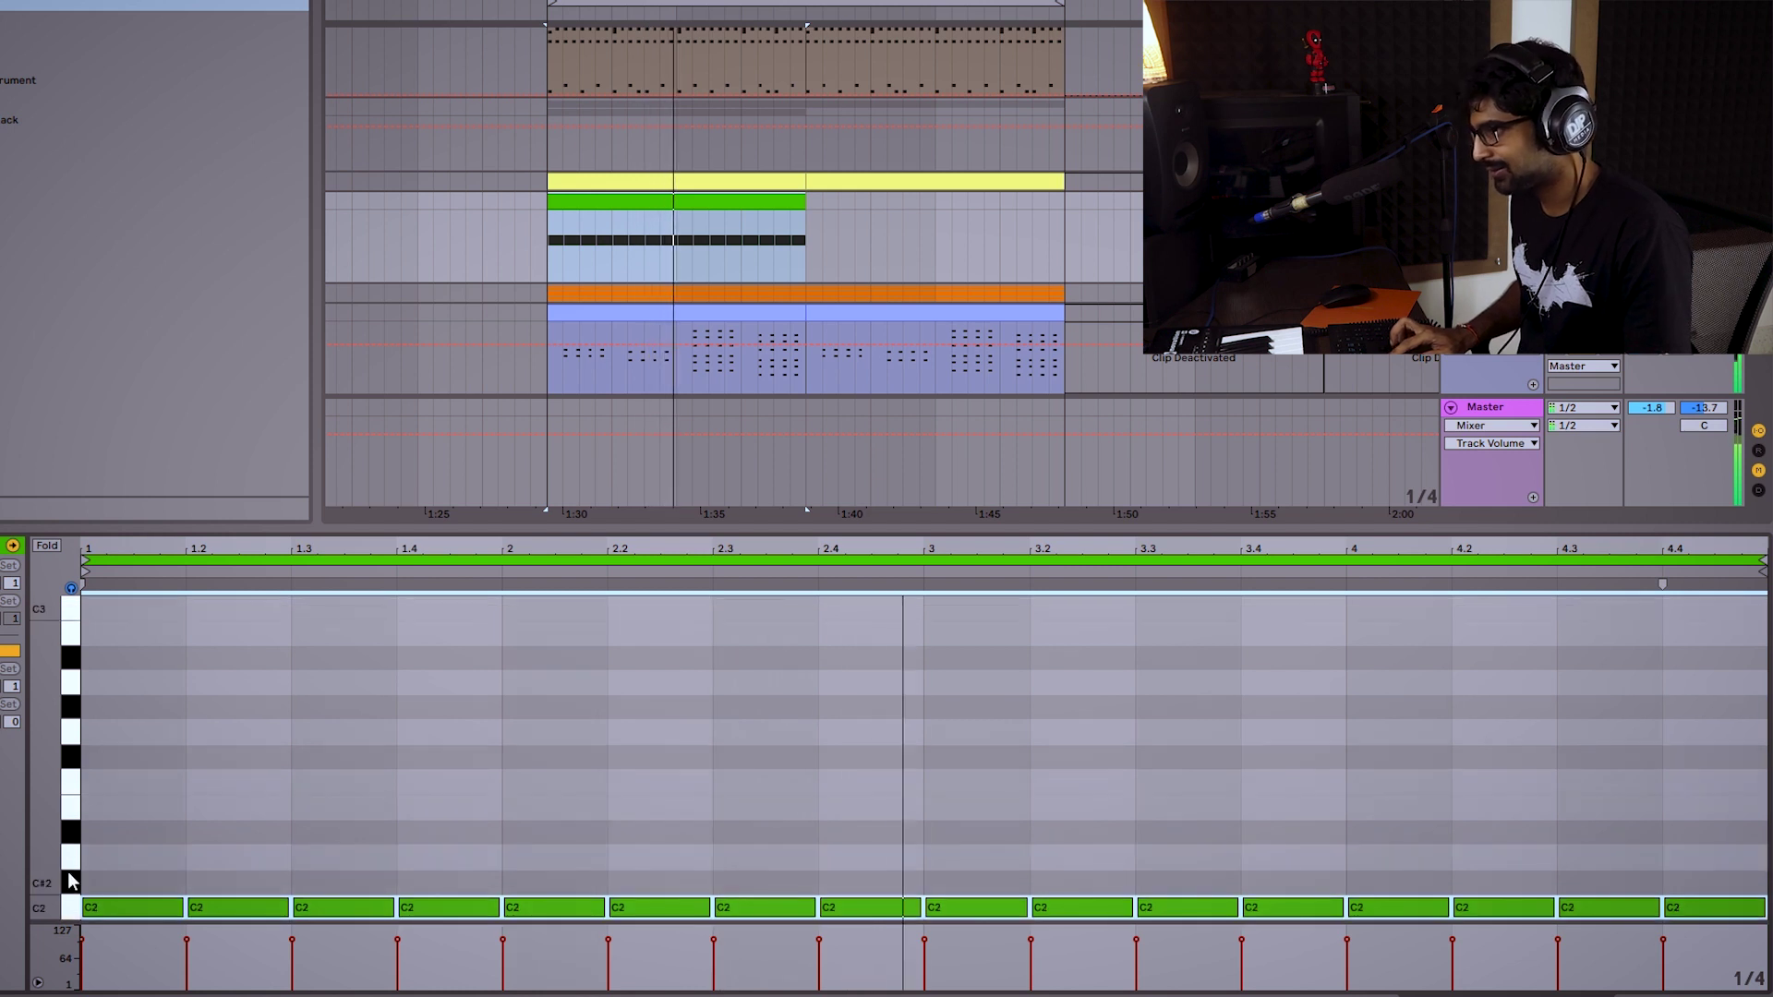
key(shift+Down)
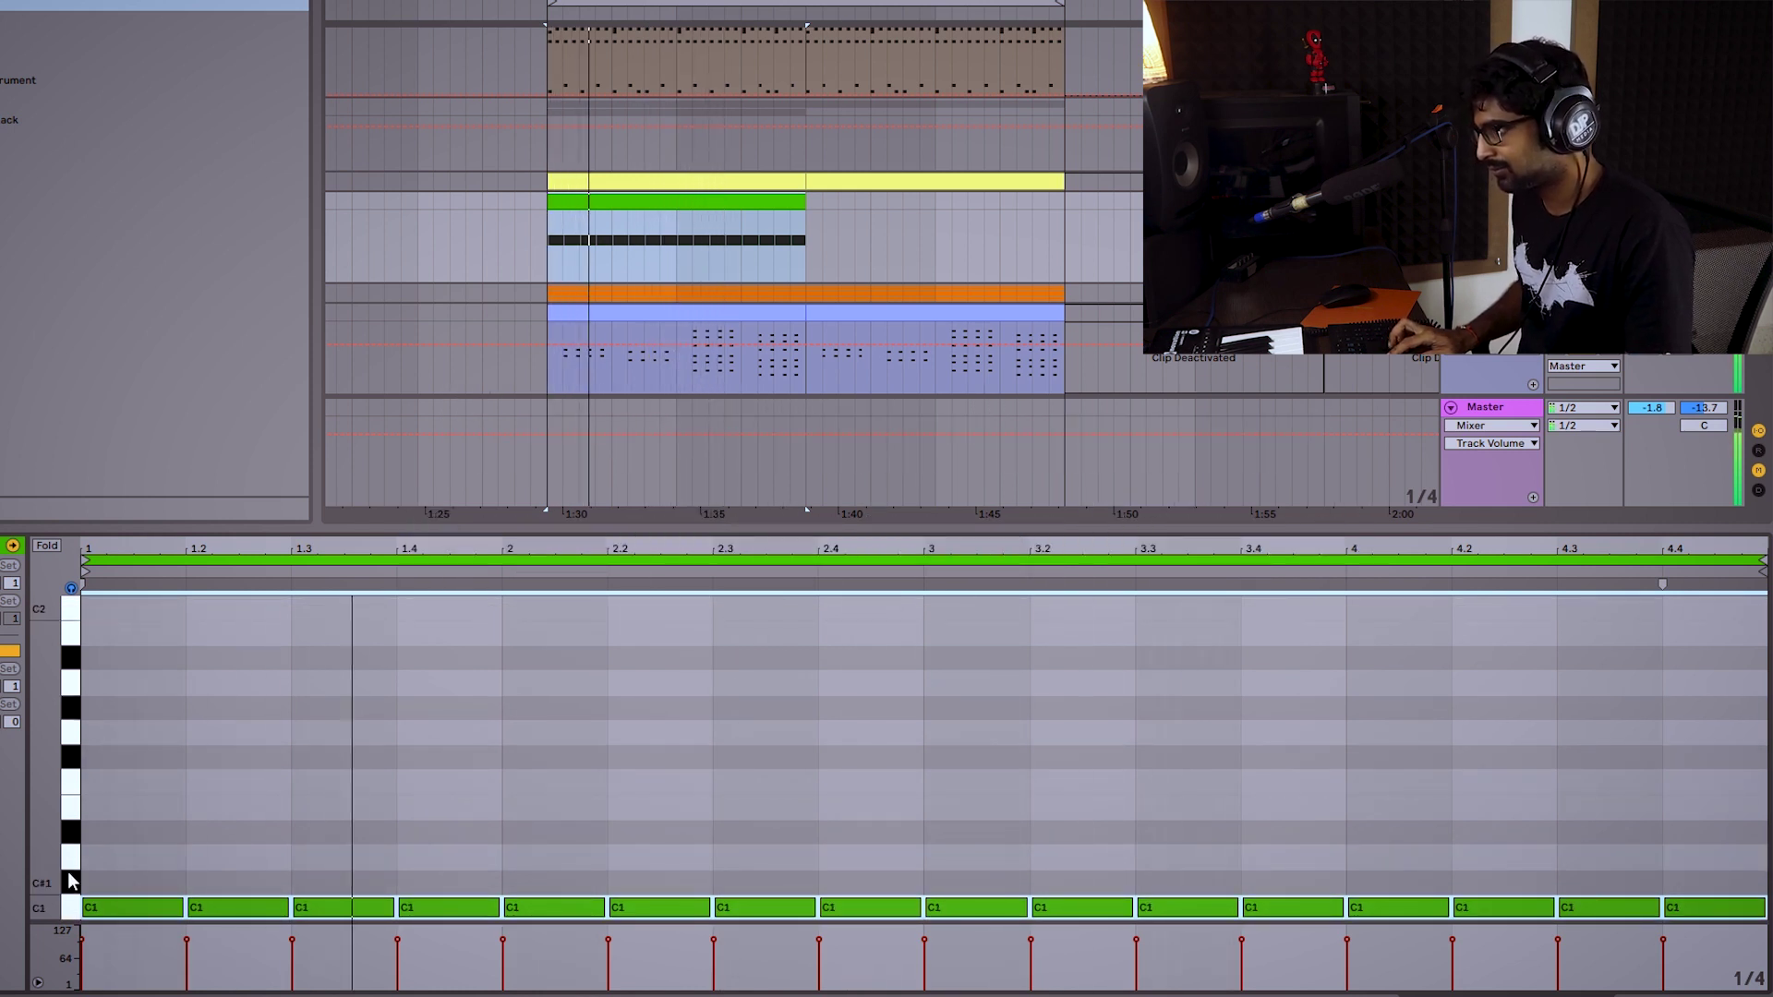
Shorten all the C1 notes to 1/16 length and stop playback.
scroll(135, 873, down, 3)
key(ctrl+1)
key(ctrl+1)
drag(148, 767, 517, 918)
drag(183, 842, 108, 850)
key(space)
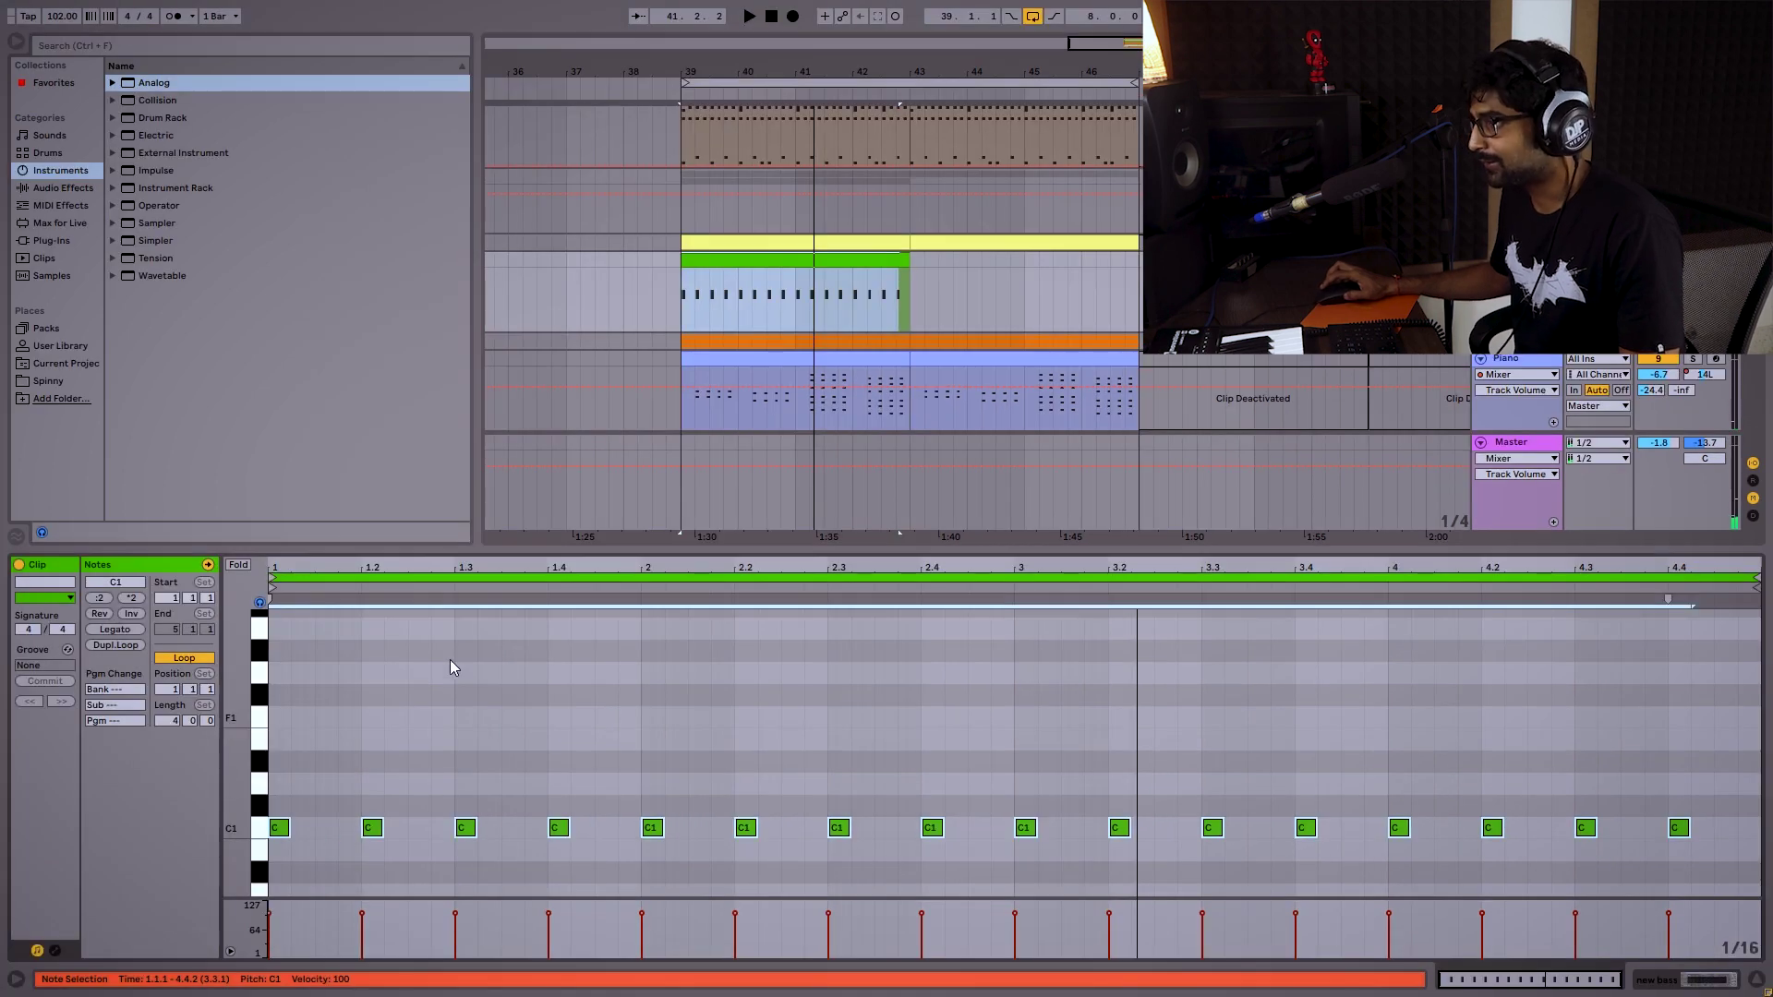
Switch to the Google Chrome window for a brief look.
key(alt+Tab)
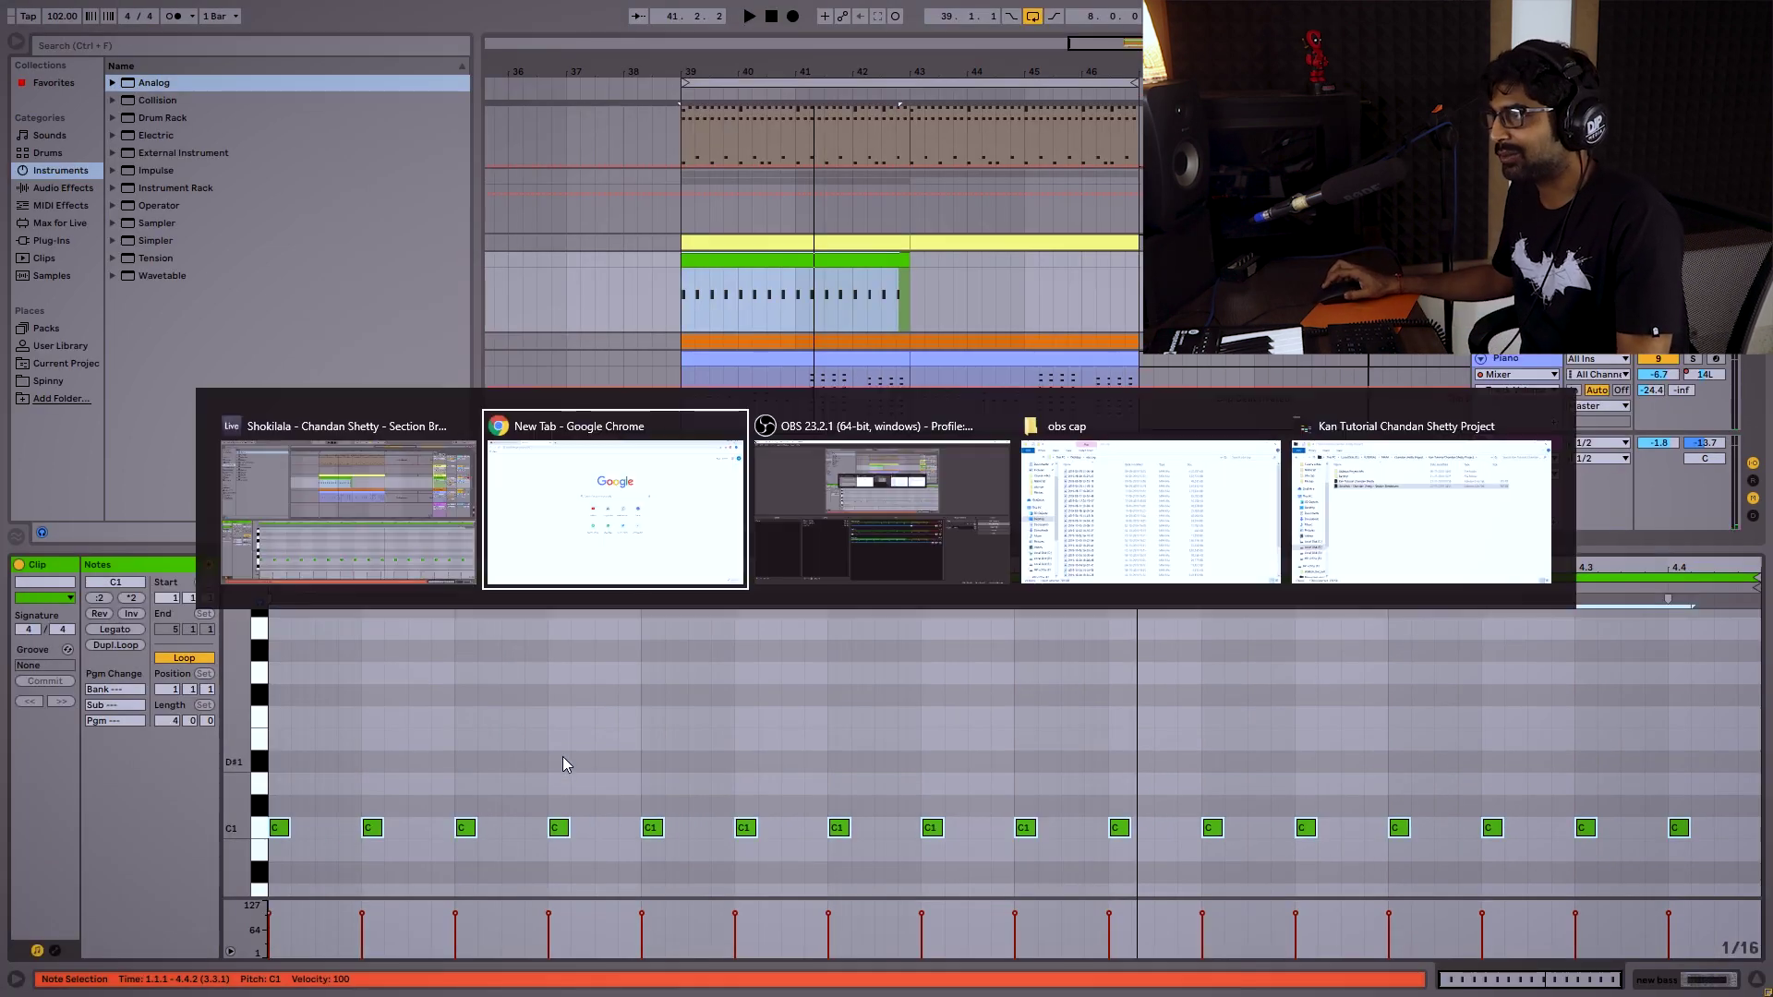
click(111, 15)
click(435, 486)
key(Left)
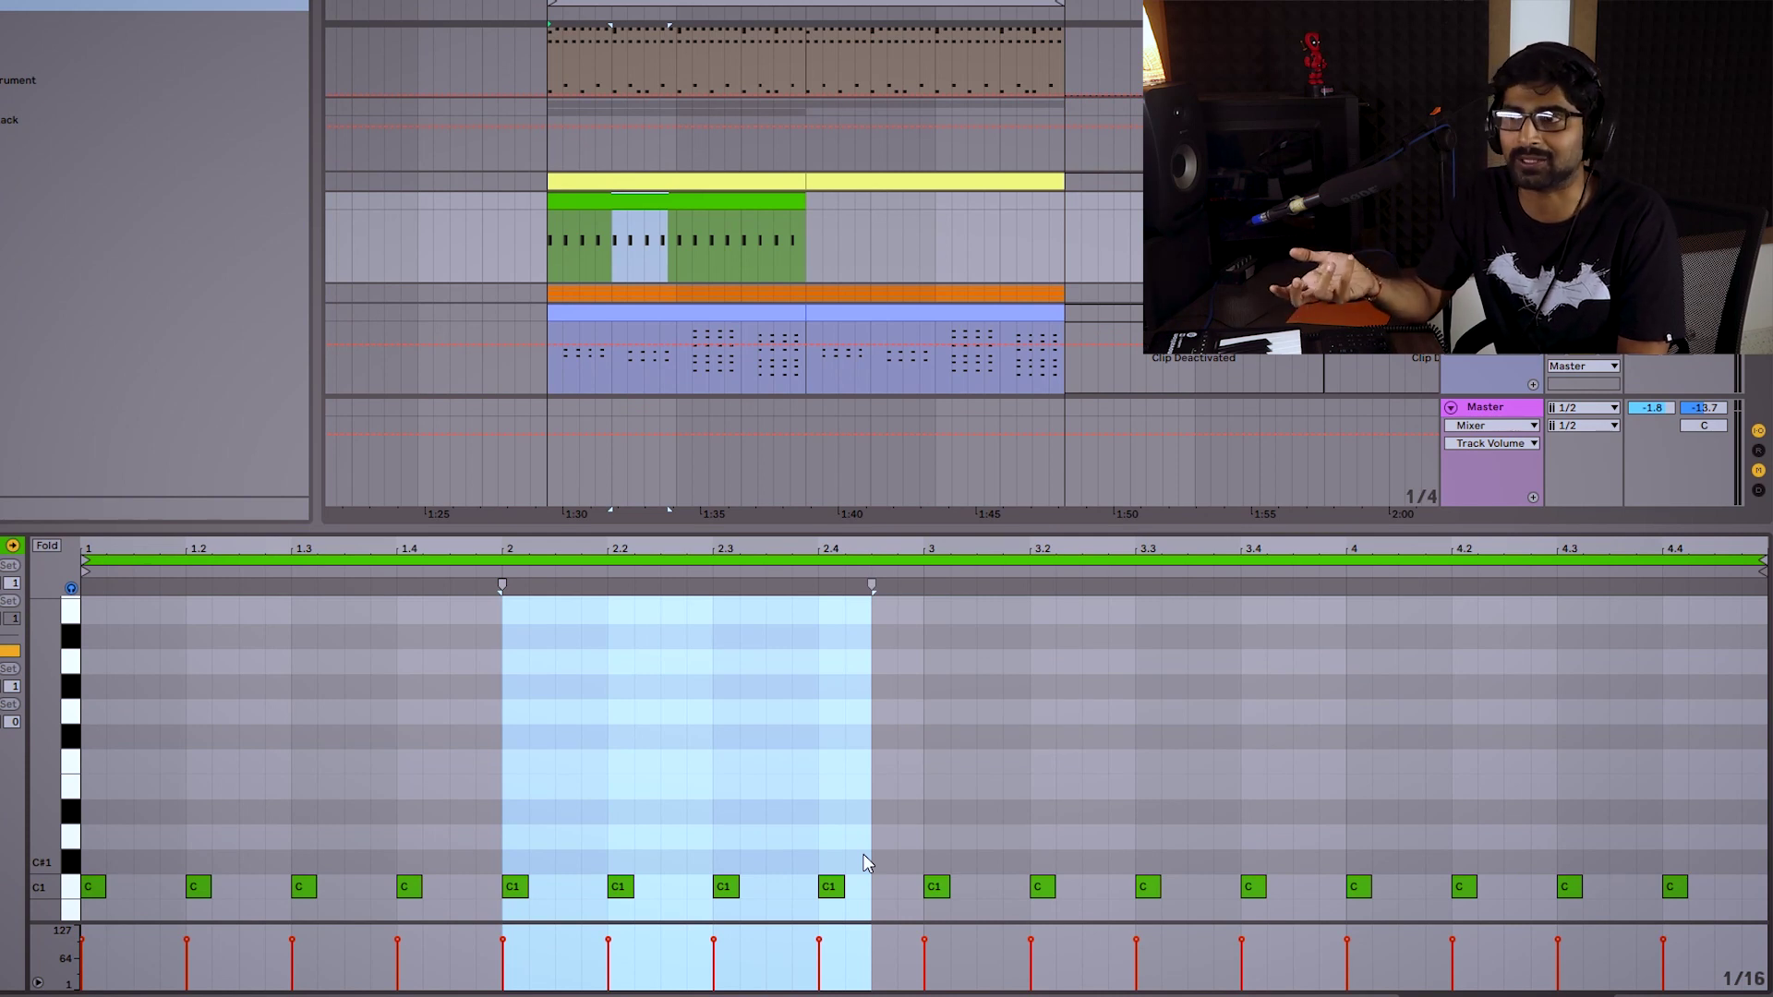
Transpose the four C1 notes in bar 2 of the clip up seven semitones to G.
key(ctrl+l)
drag(83, 850, 819, 918)
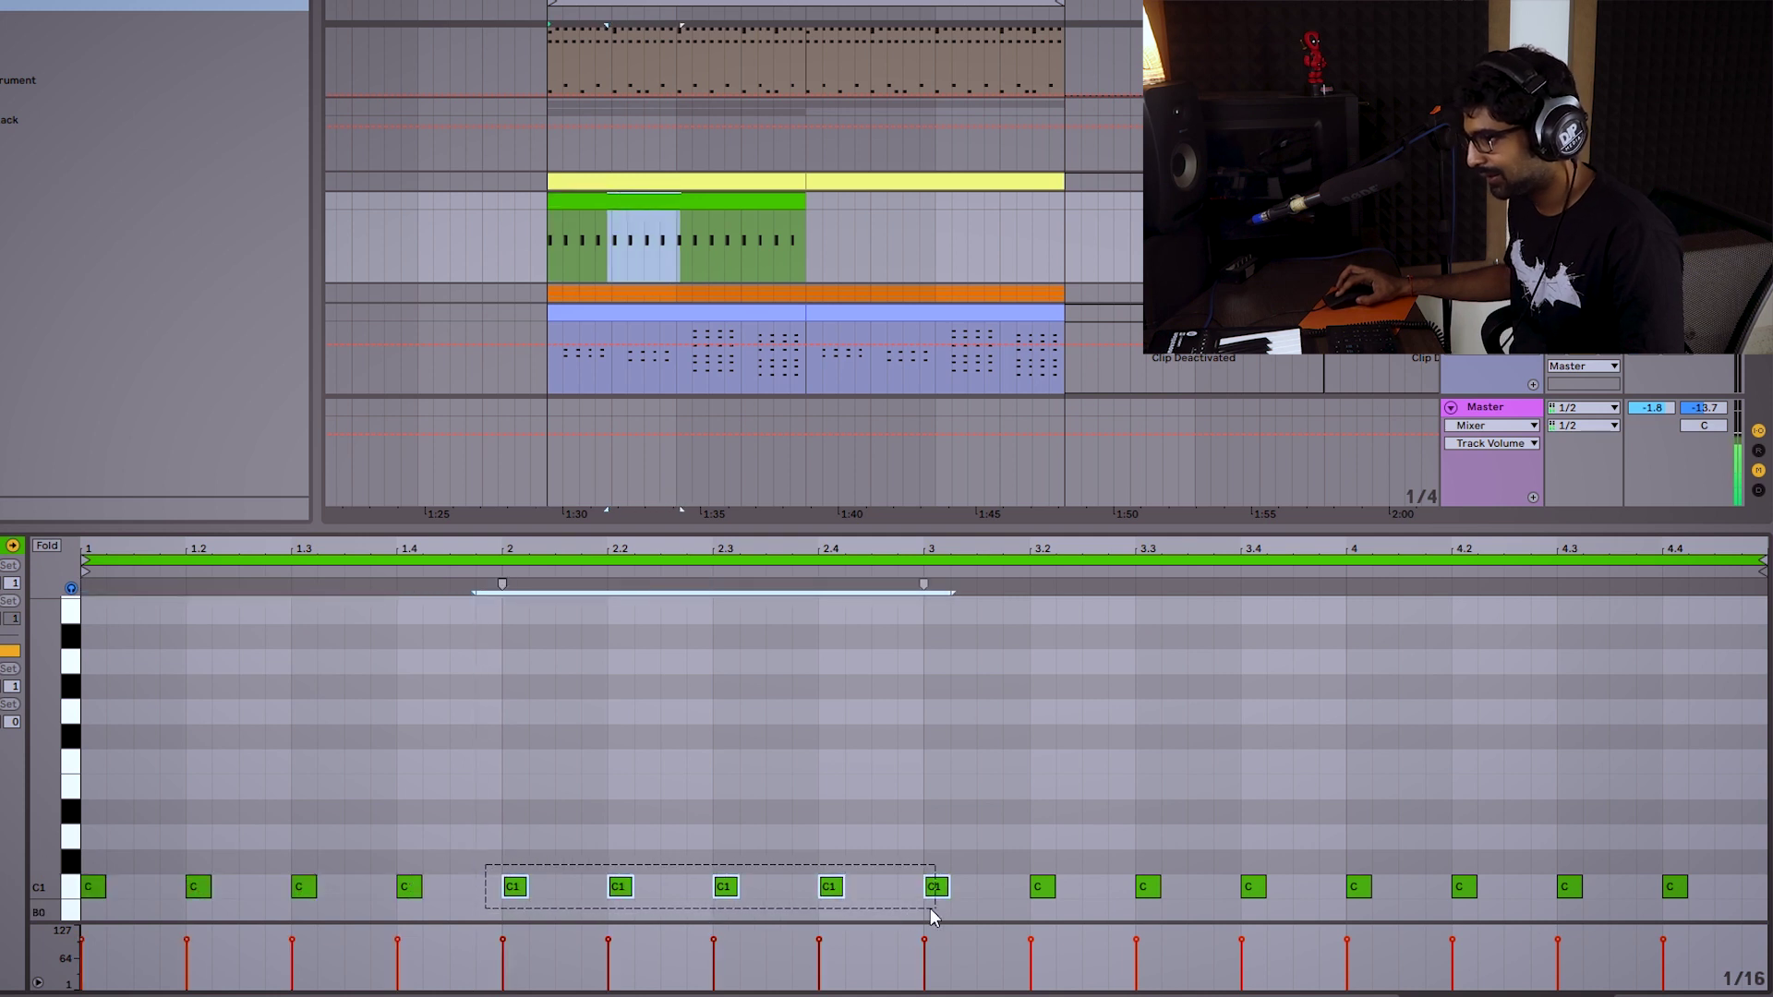
key(Up)
key(Up)
key(Up)
key(Up)
key(Up)
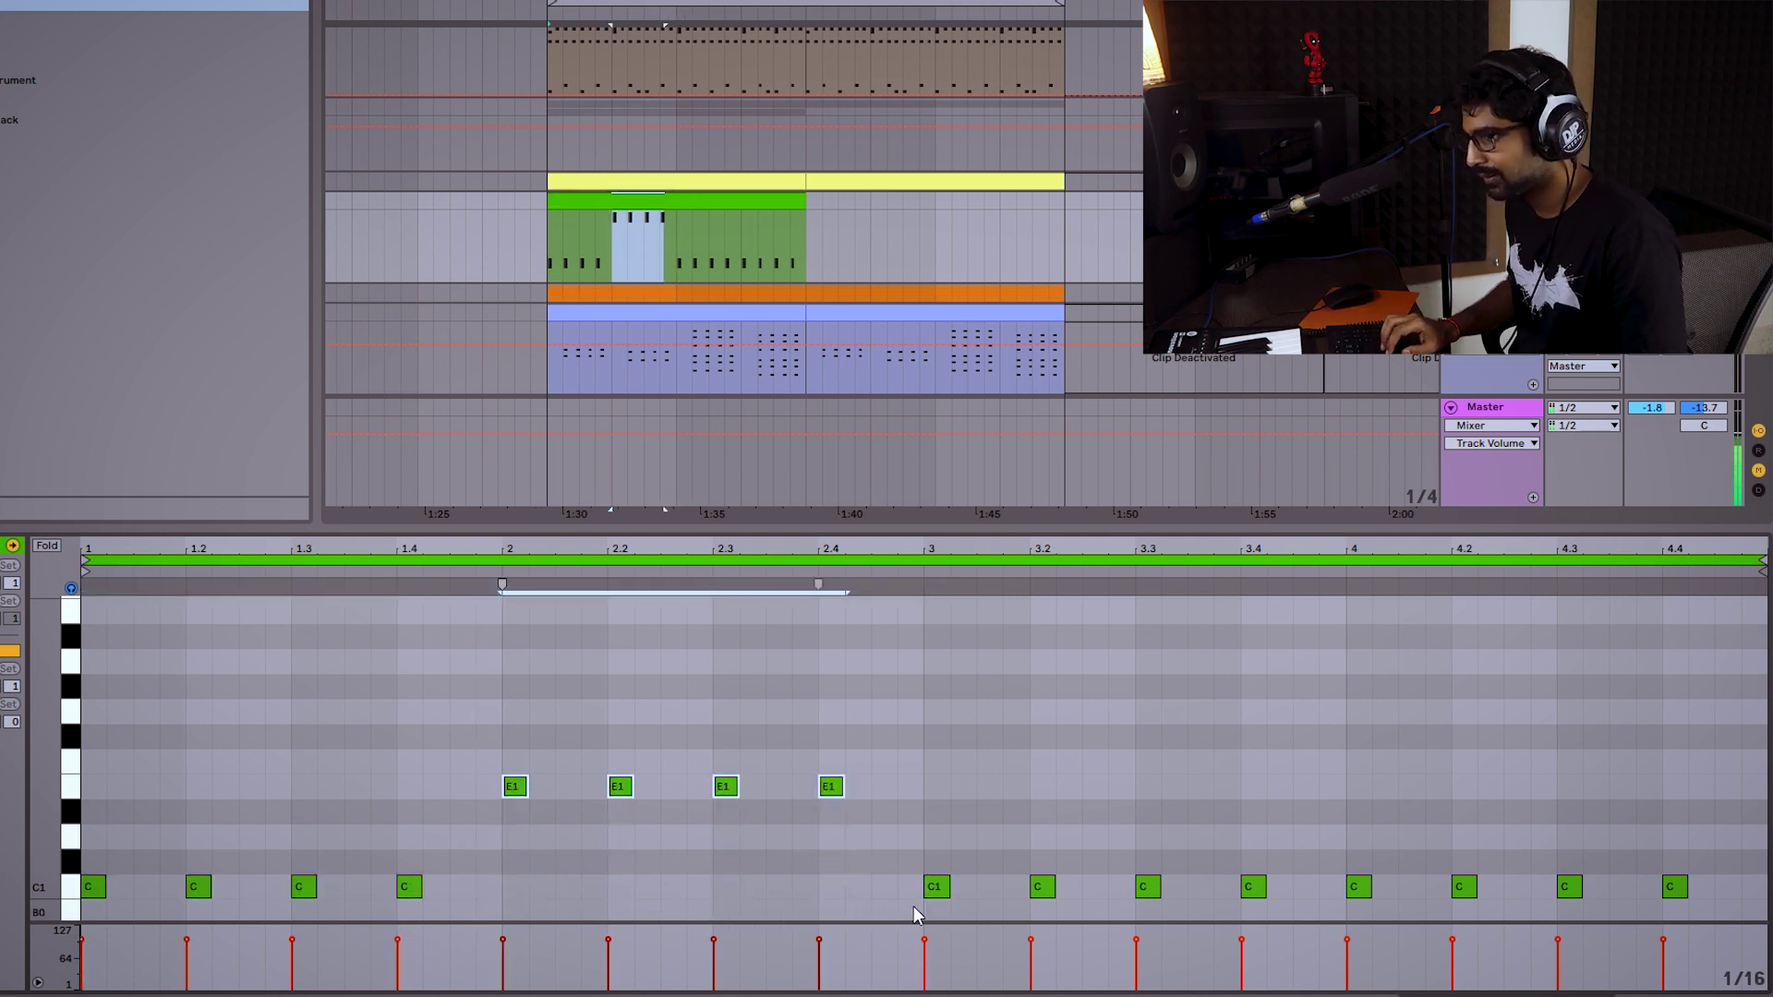
key(Up)
key(Up)
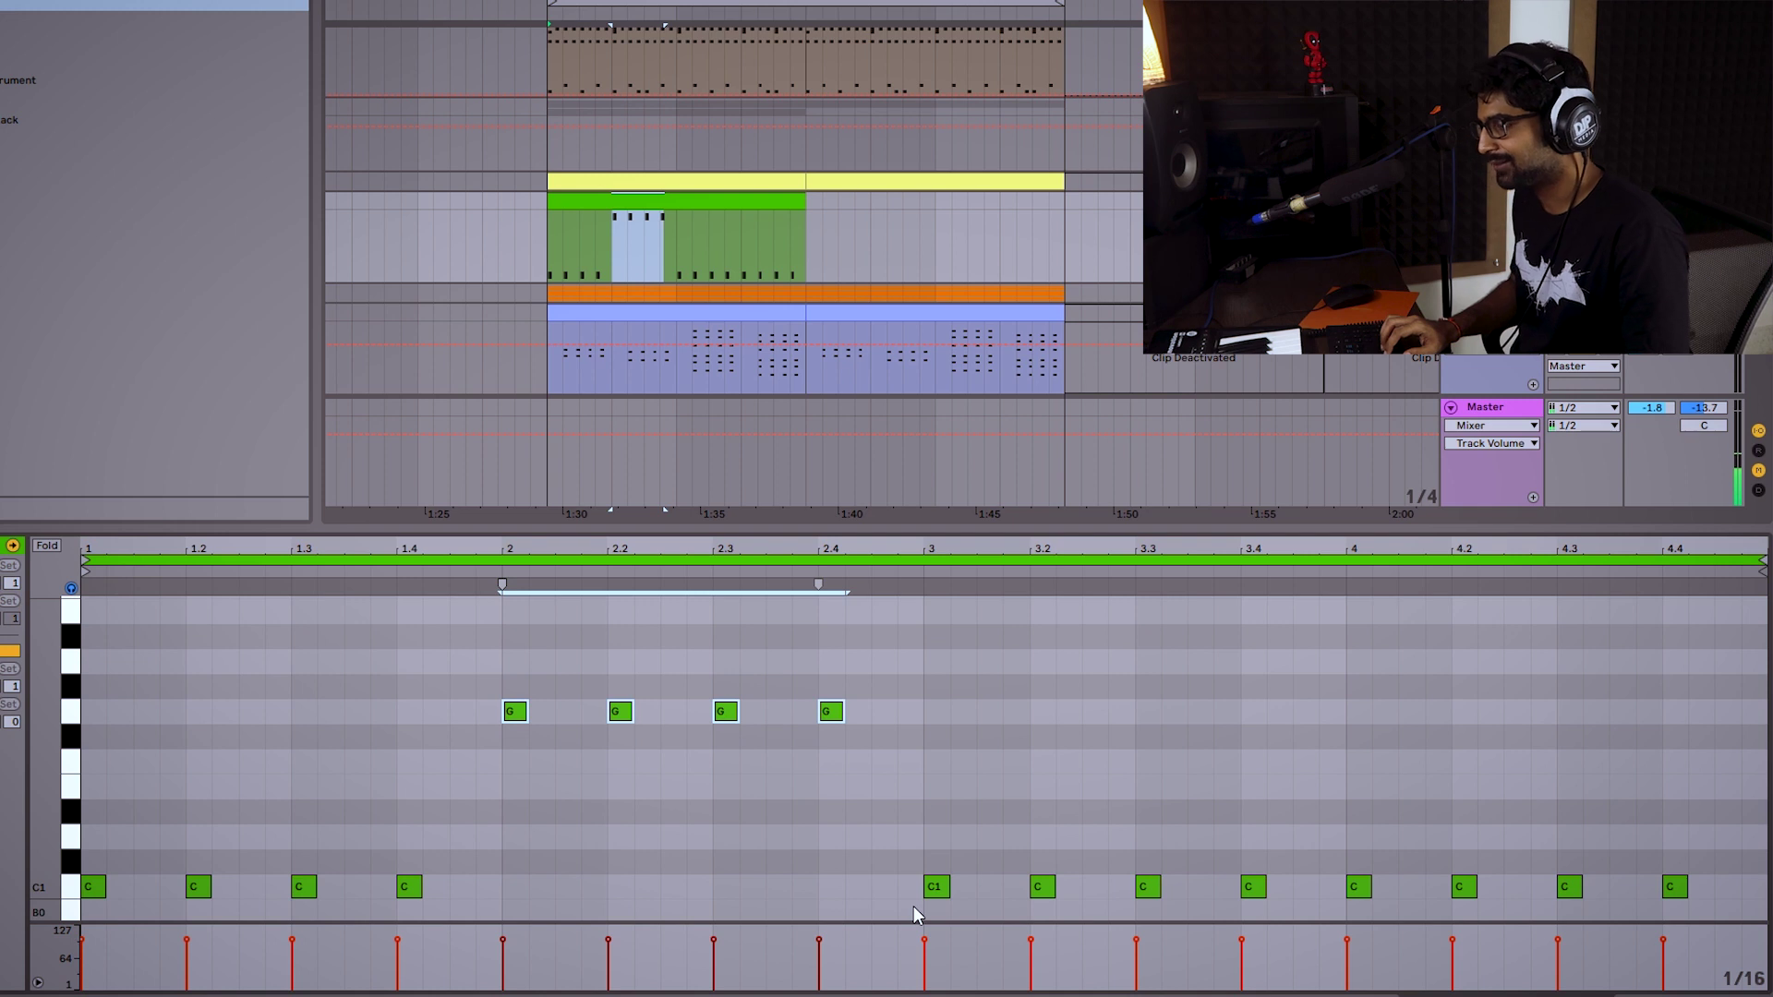
Transpose the four C1 notes in bar 3 of the clip up five semitones to F1.
drag(924, 824, 1337, 924)
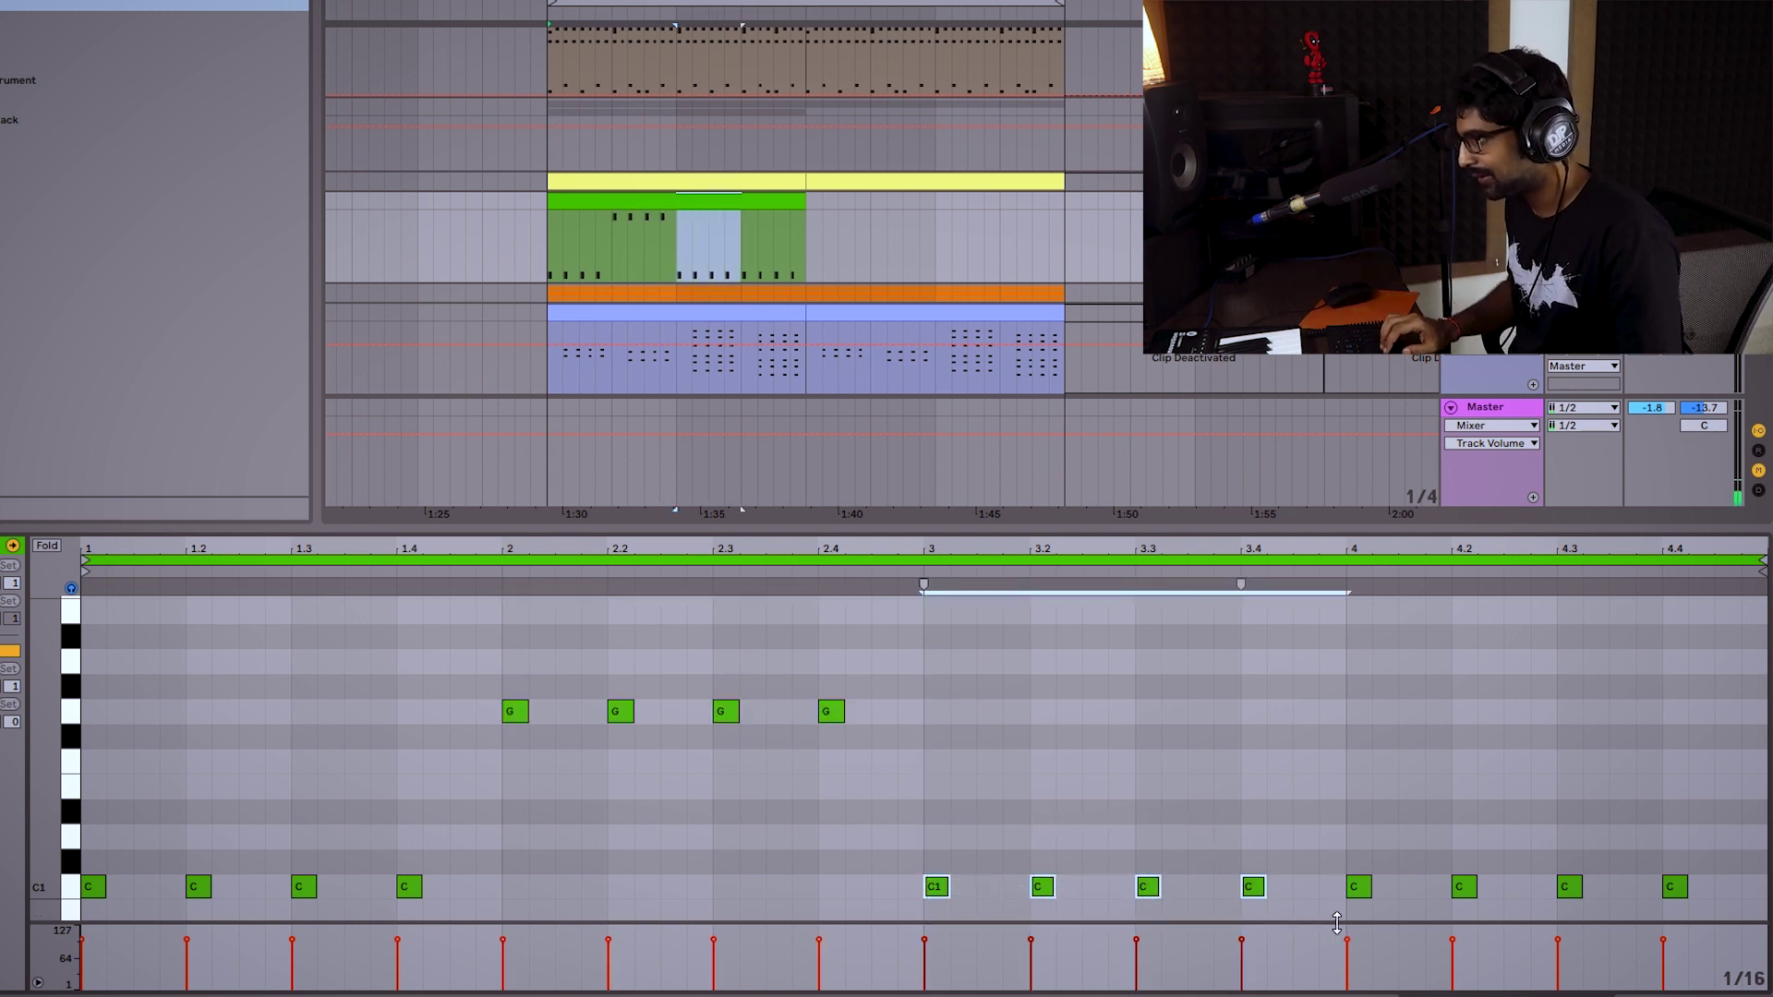
key(Up)
key(Up)
key(Up)
key(Up)
key(Up)
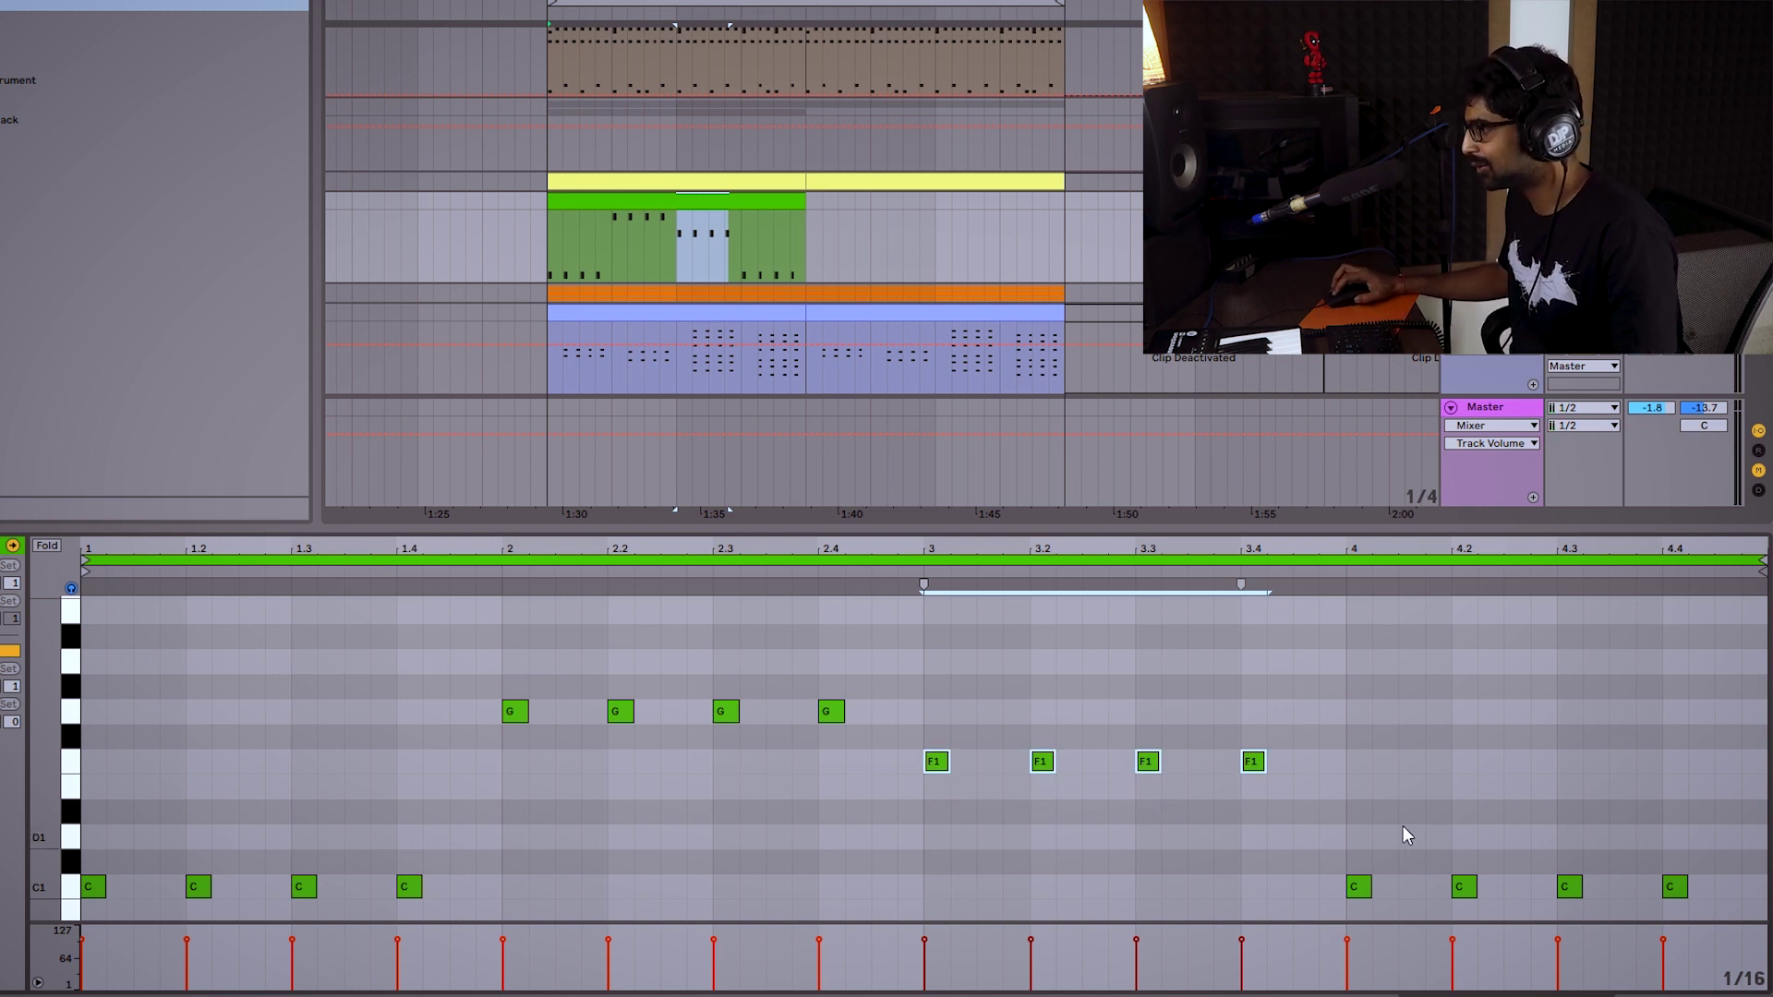
Transpose the four C1 notes in bar 4 of the clip up three semitones to D#1.
drag(1351, 844, 1699, 914)
key(Up)
key(Up)
key(Up)
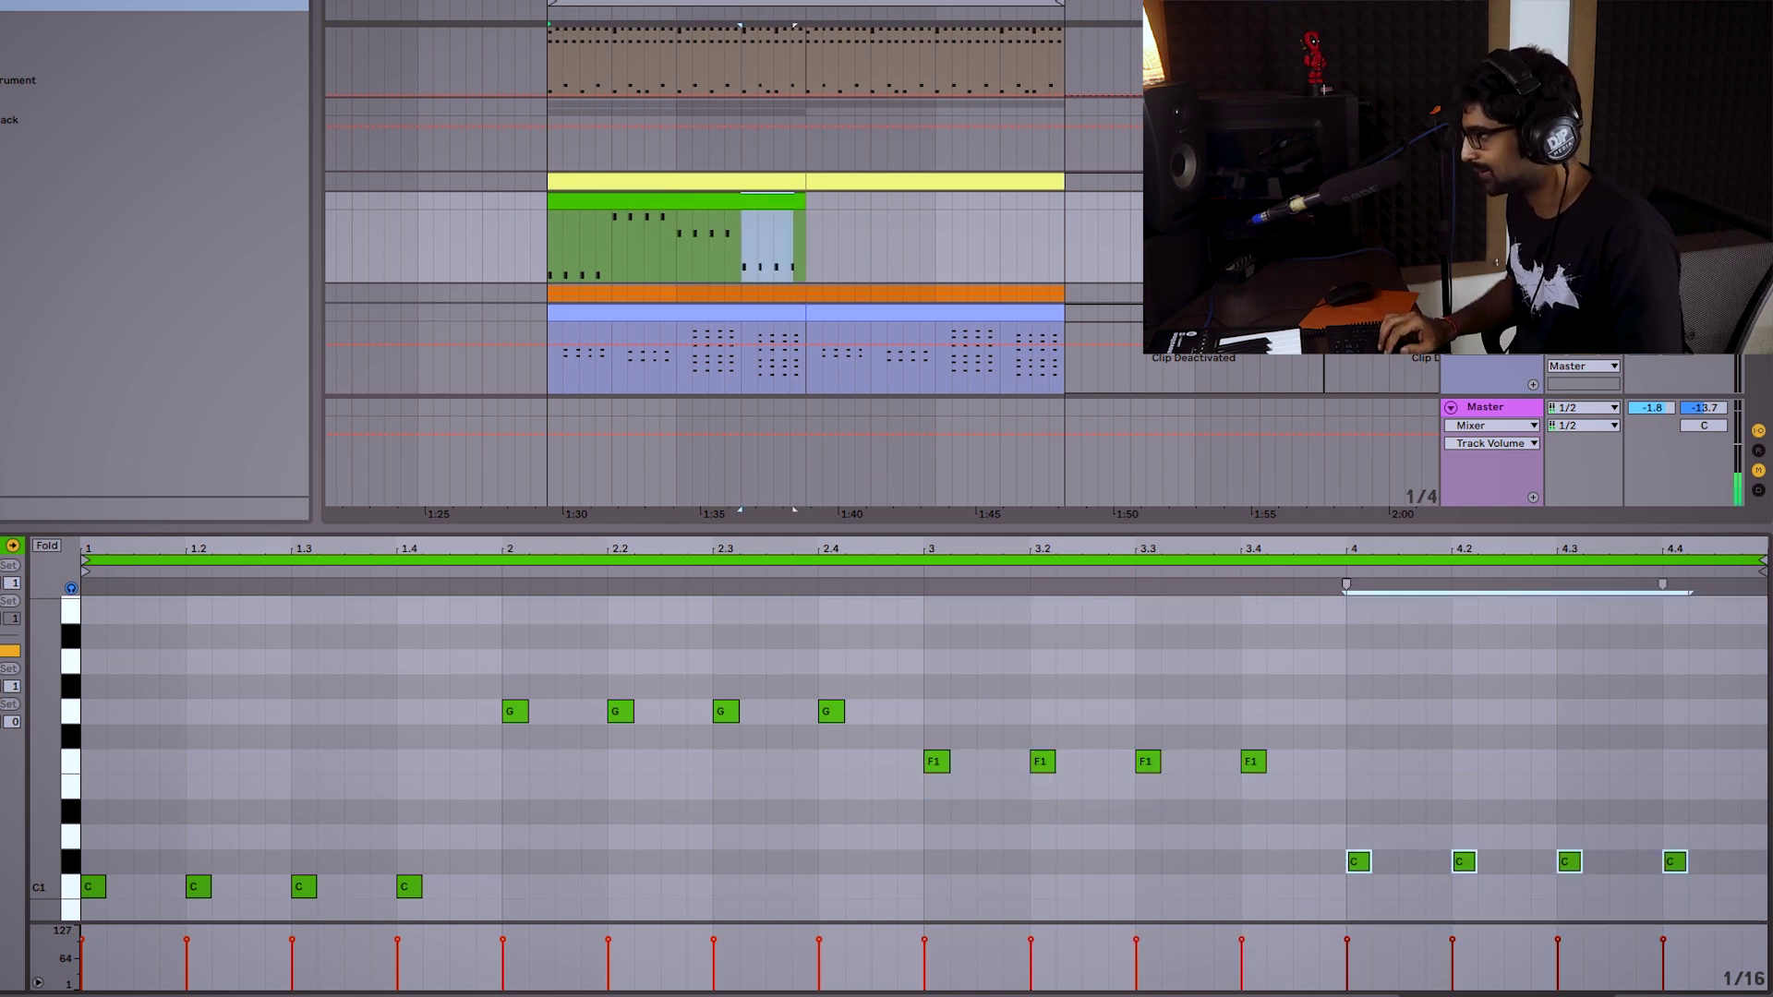
Play back the new bassline, then limit the arrangement loop to the four-bar new bass clip.
key(space)
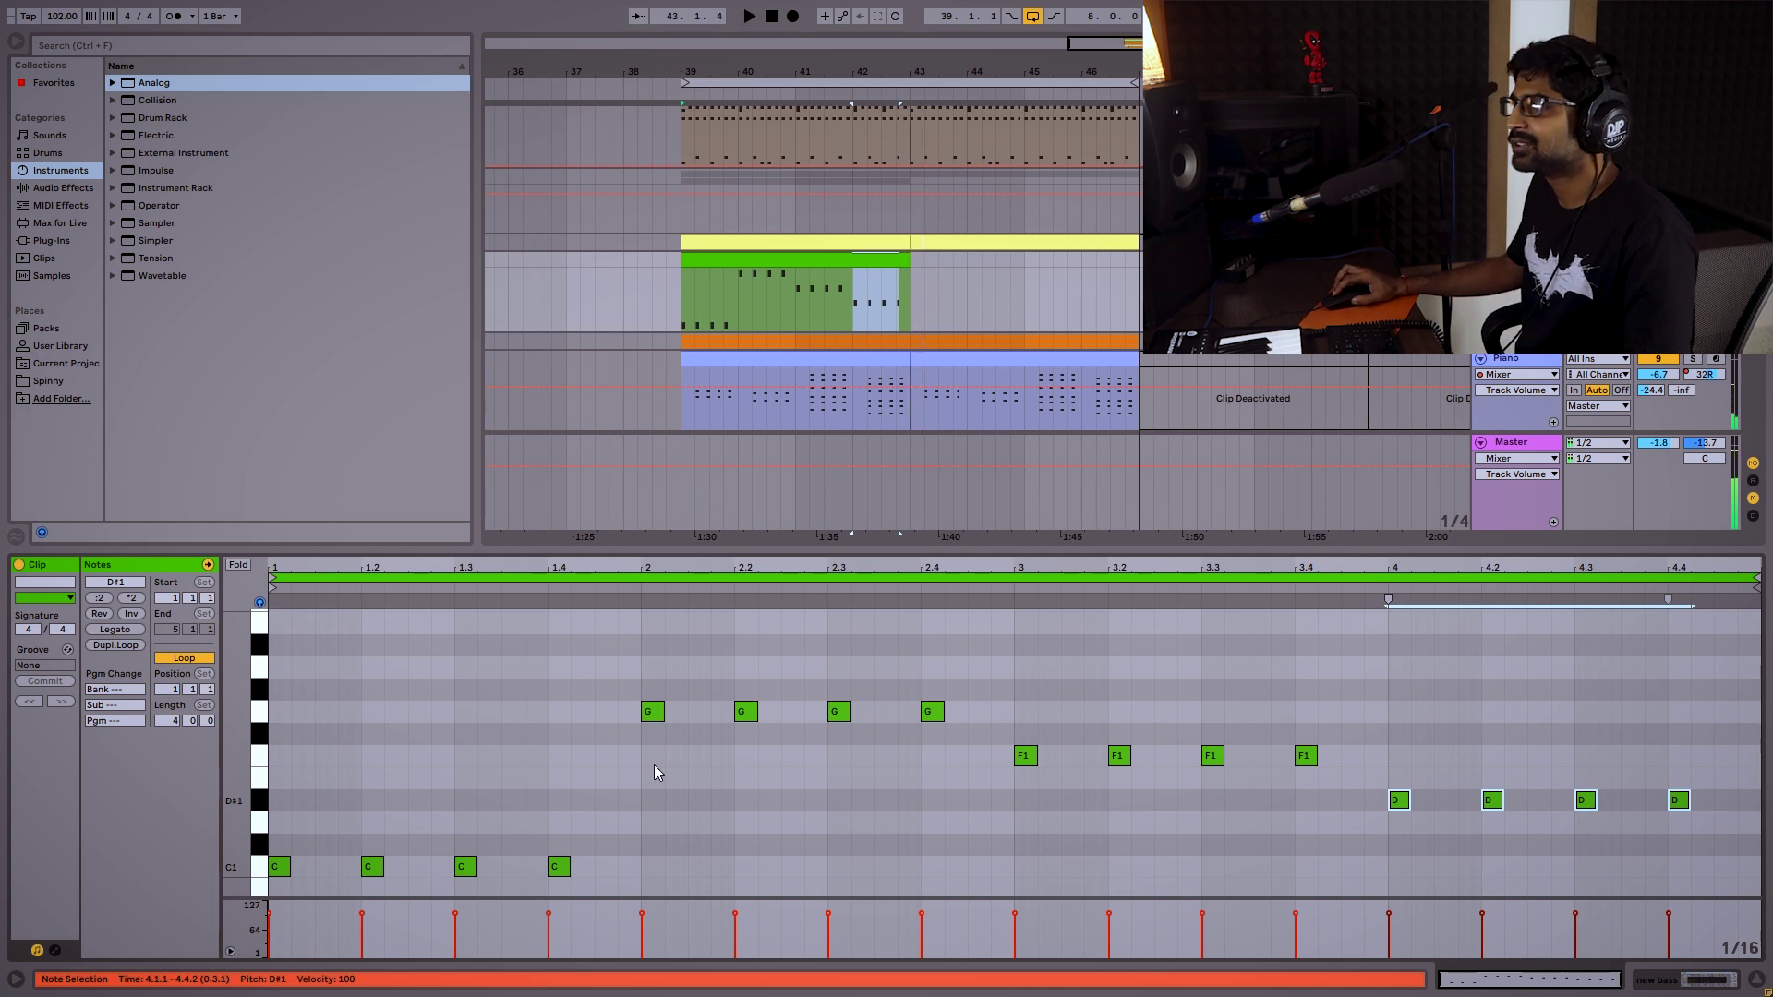
key(space)
click(817, 259)
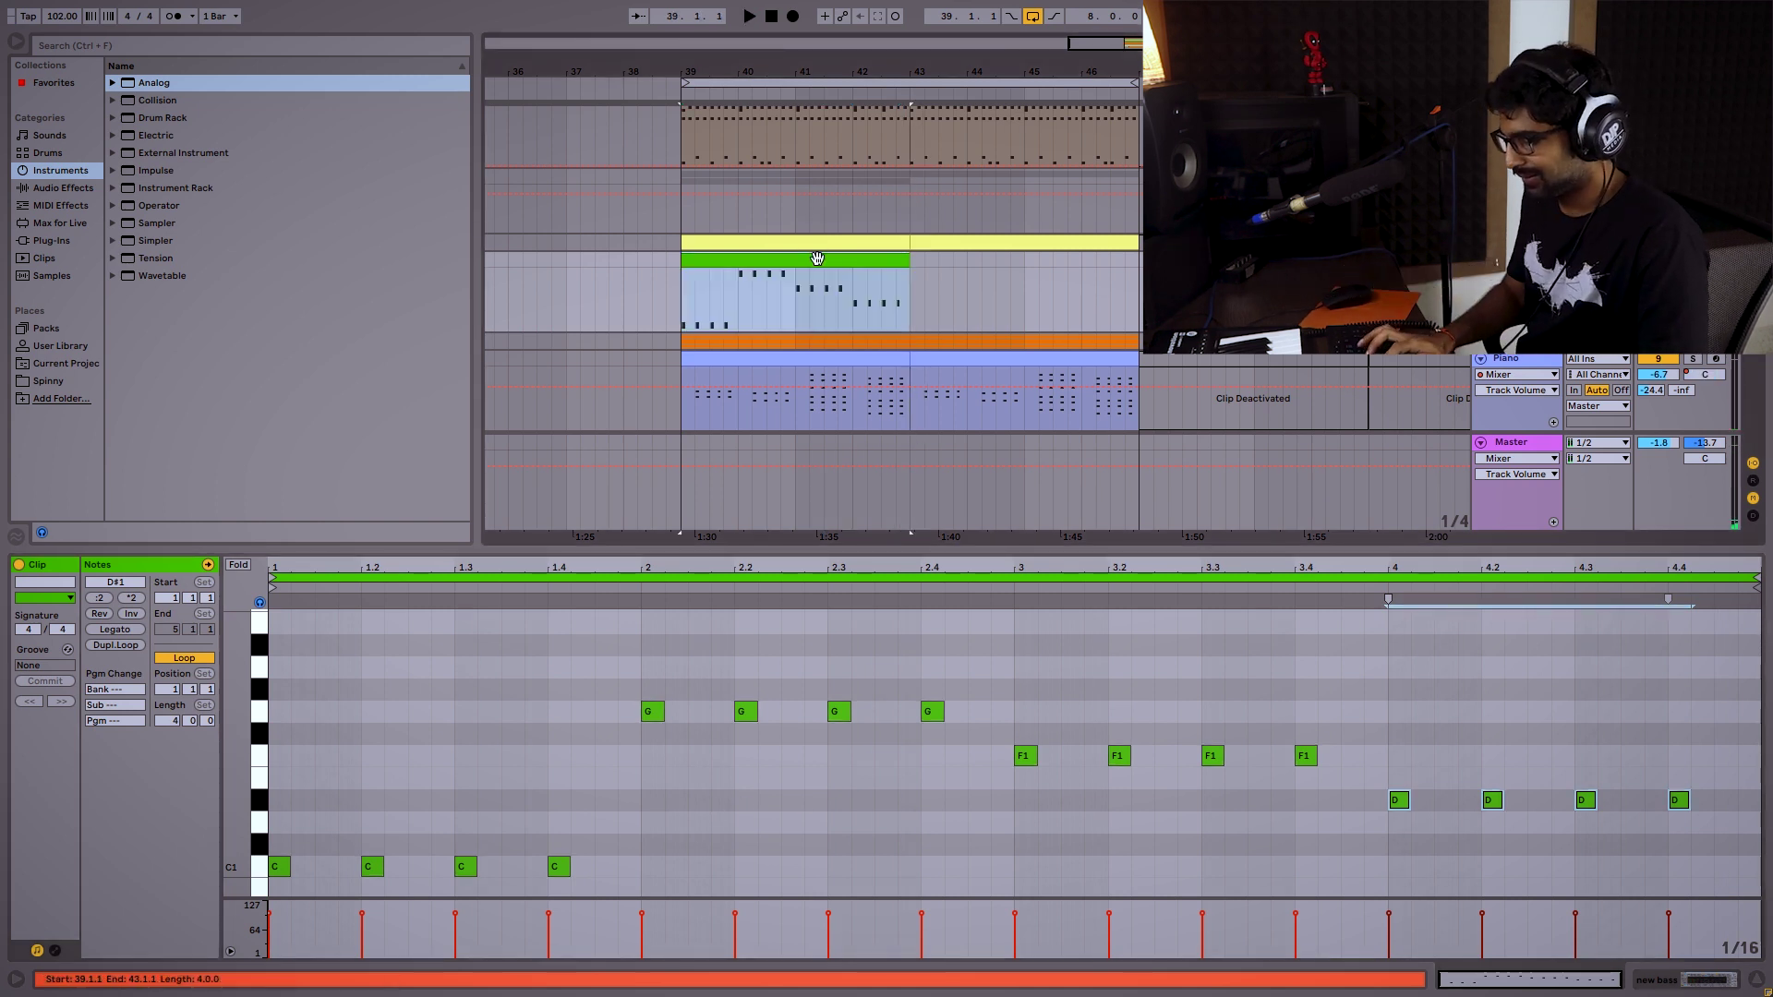
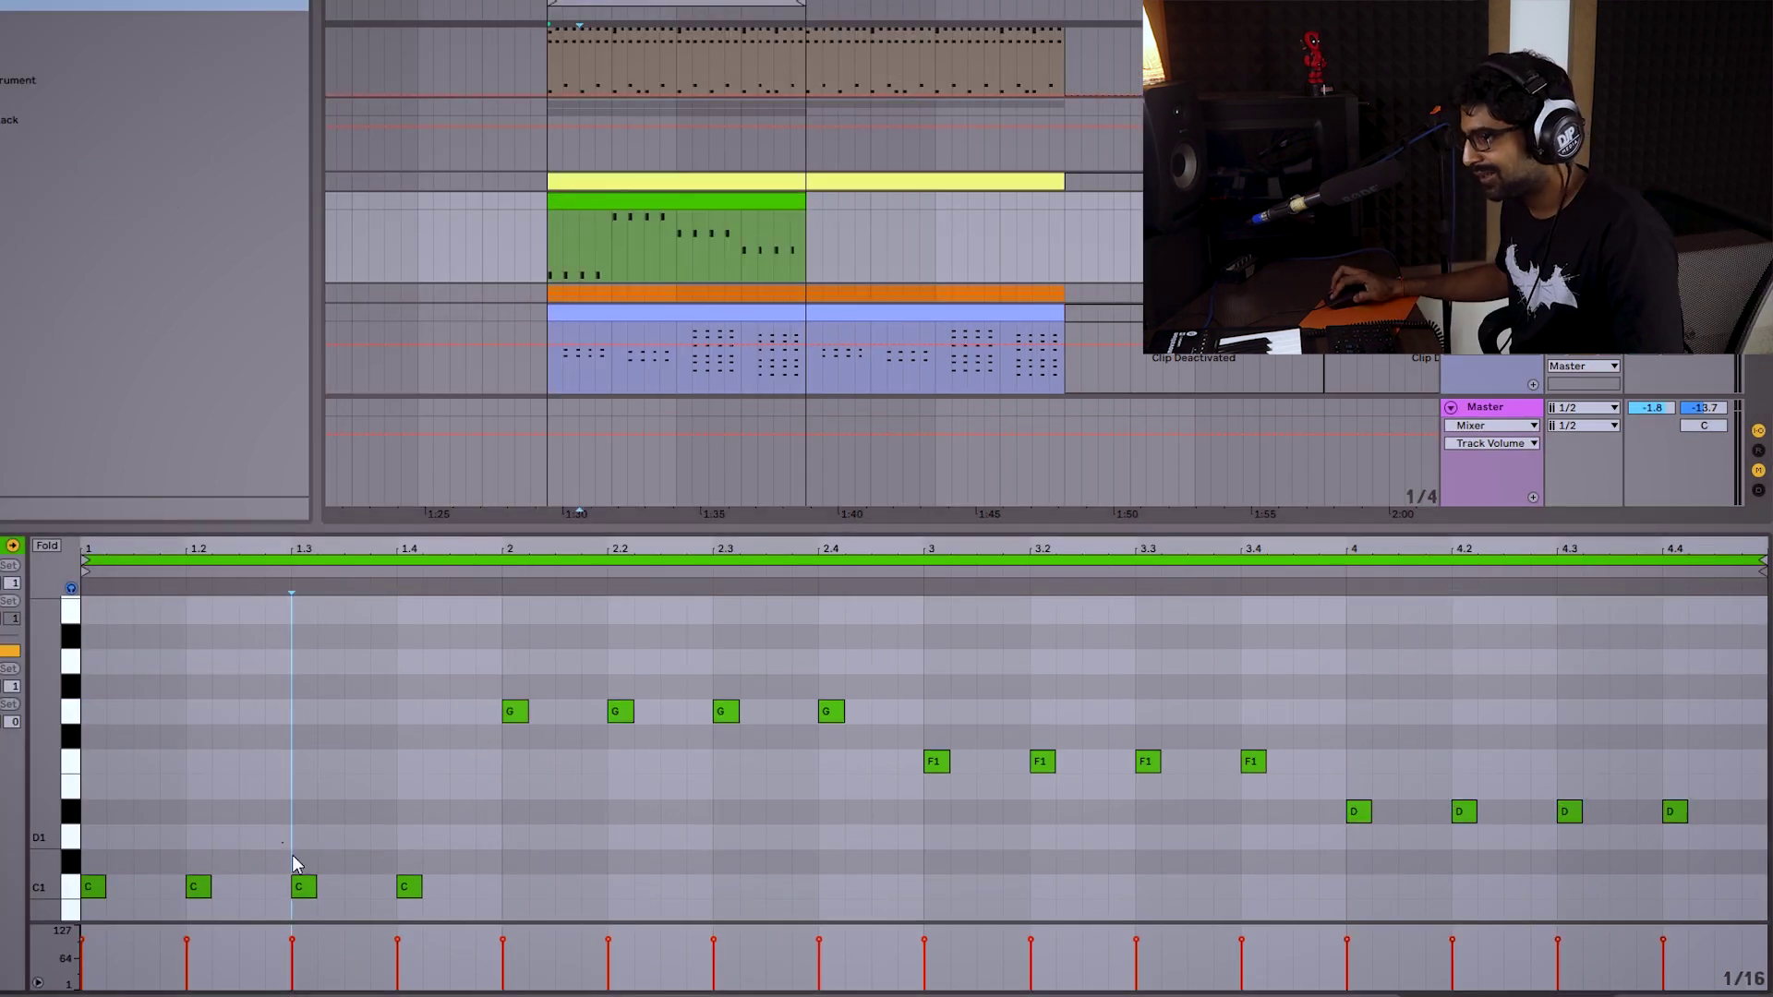
Move the third C note in bar 1 one sixteenth earlier and the fourth C note two sixteenths earlier.
click(466, 866)
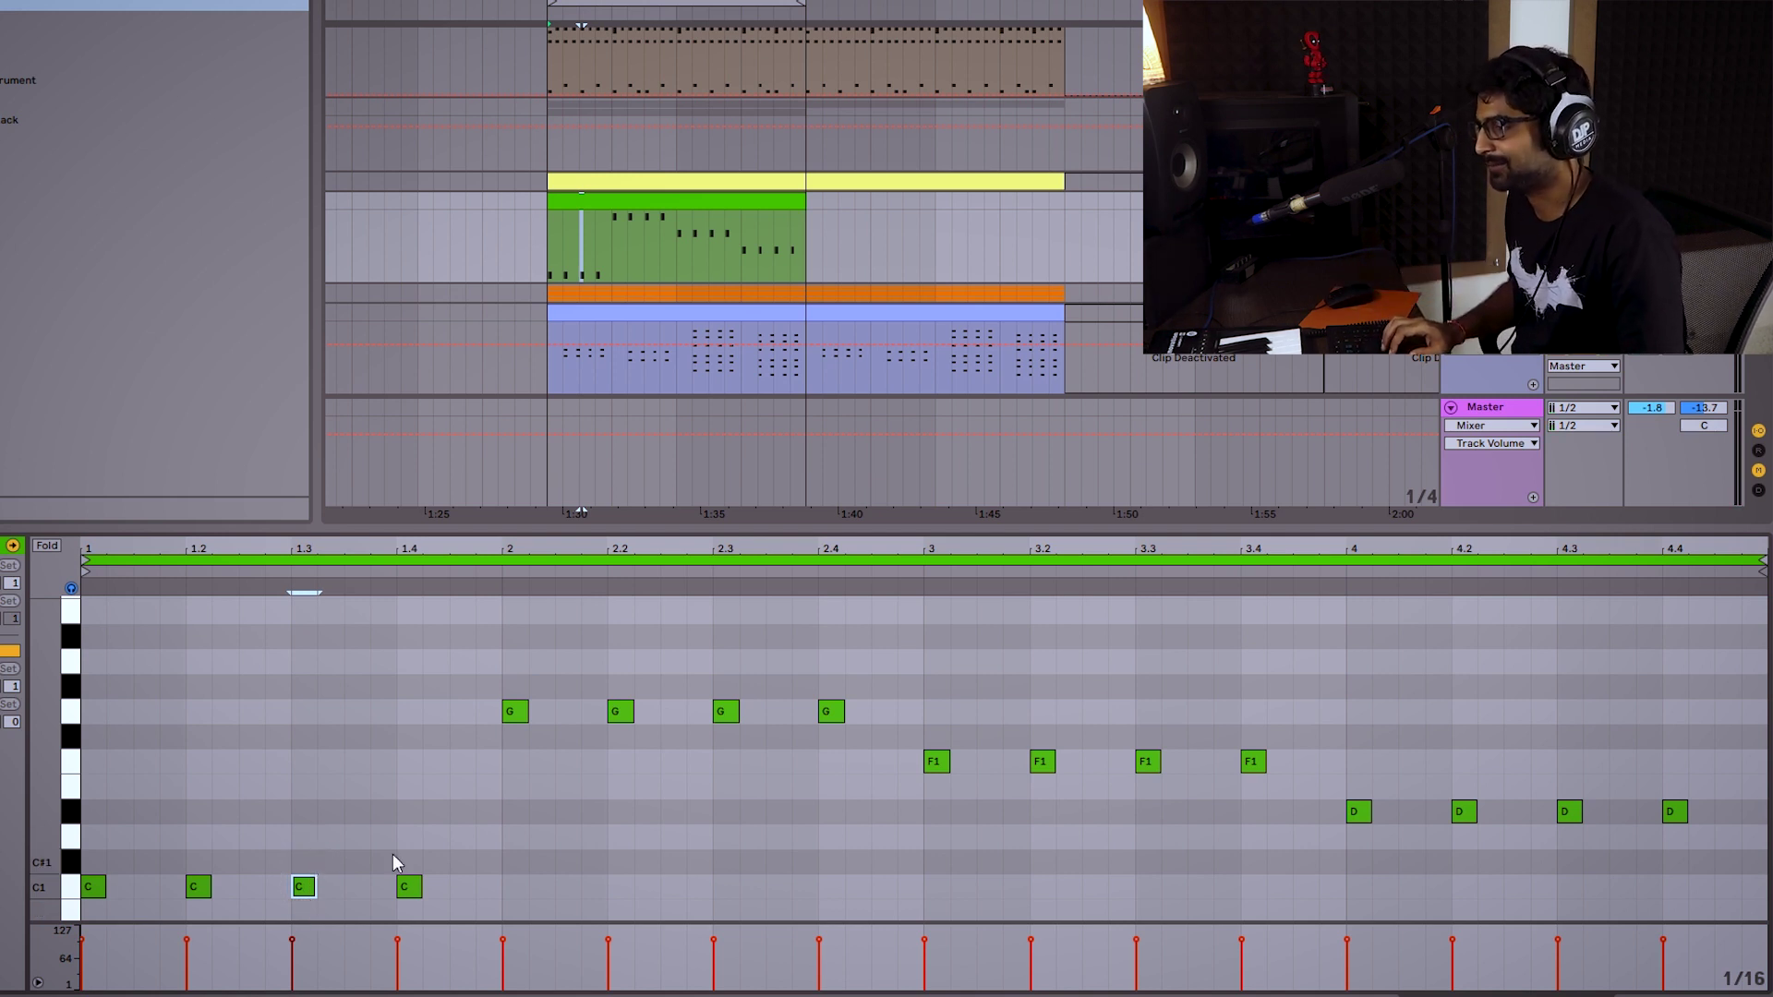
key(Left)
key(alt+Right)
key(Left)
key(Left)
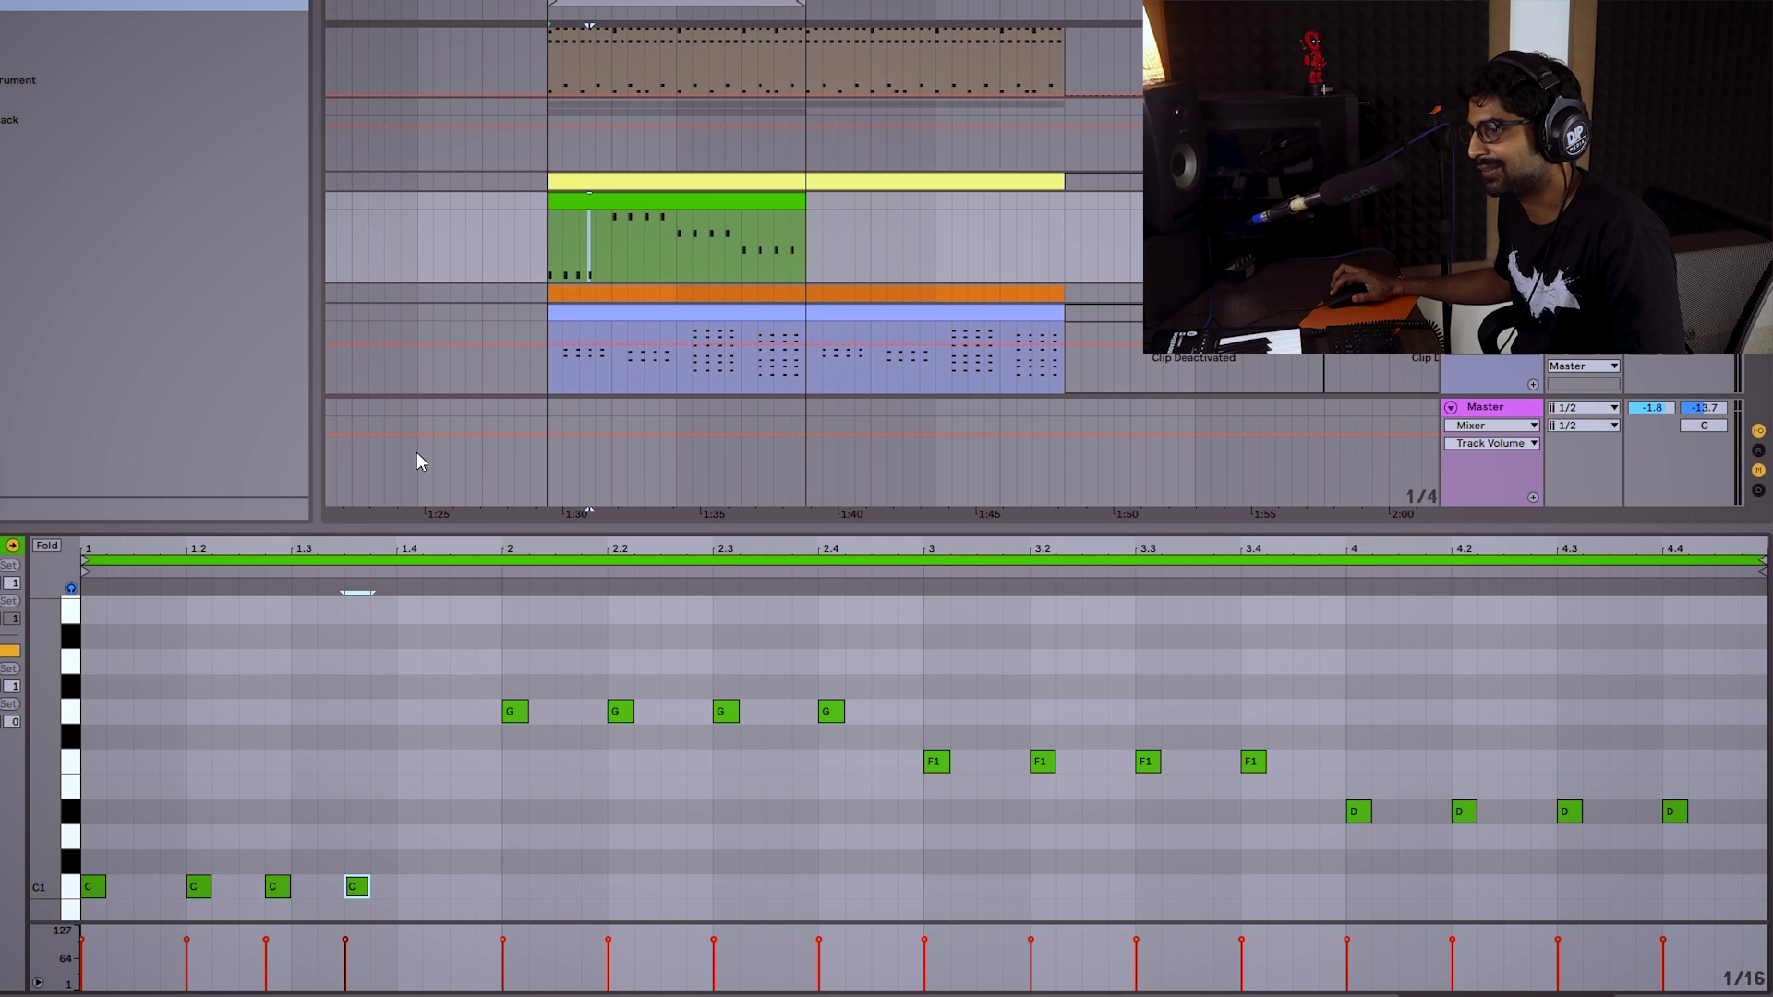
Play back bar 1, then move bar 2's third G note one sixteenth earlier and its fourth G note two sixteenths earlier.
key(space)
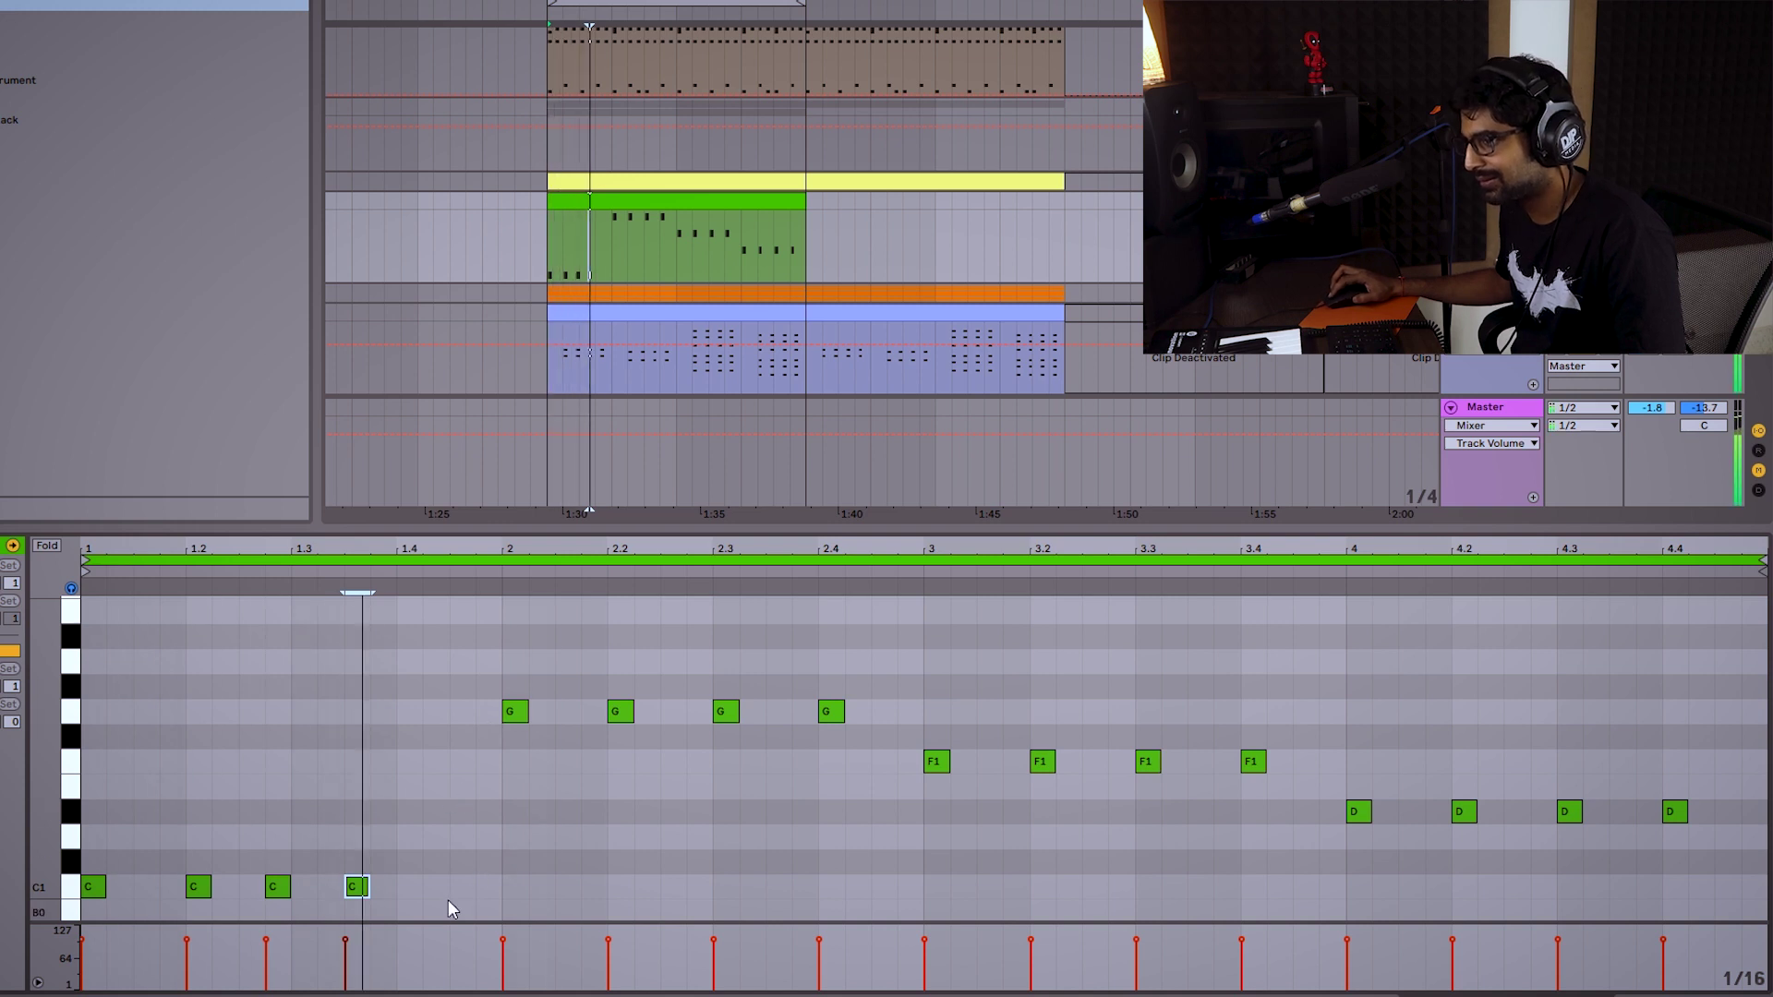
click(435, 888)
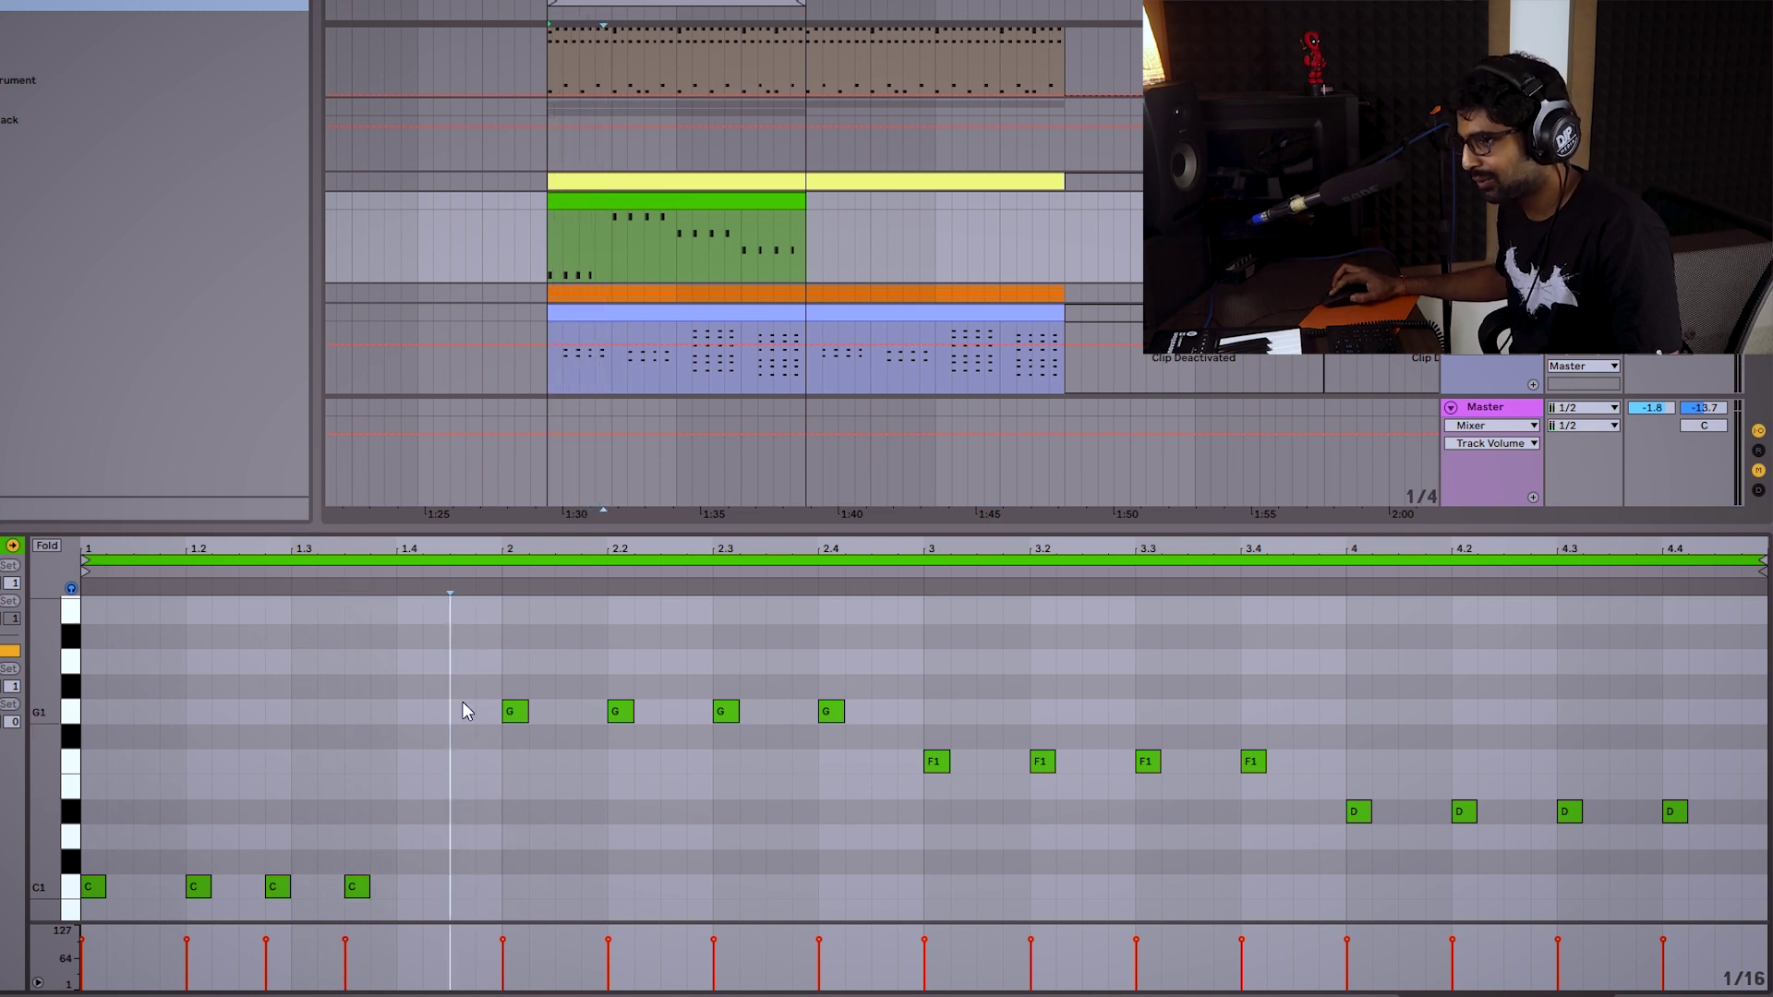
click(726, 711)
key(Left)
key(alt+Right)
key(Left)
key(Left)
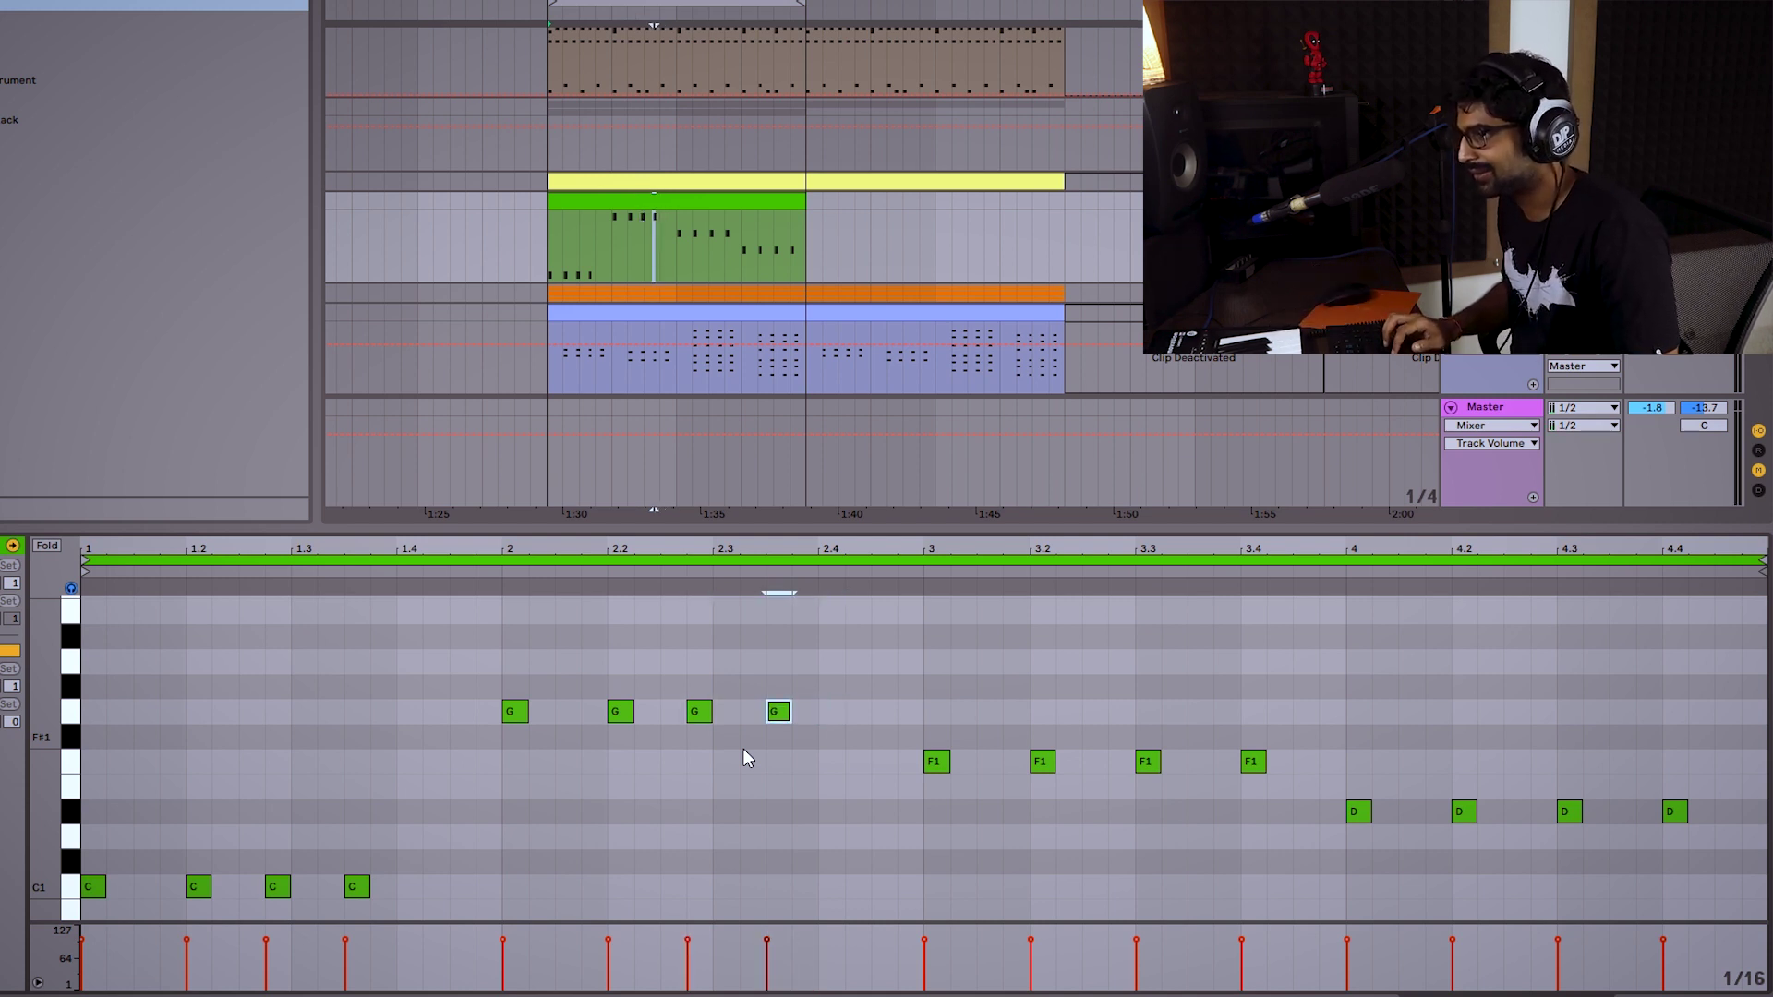
Move bar 3's third F1 note one sixteenth earlier and its fourth F1 note two sixteenths earlier.
click(1148, 761)
key(Left)
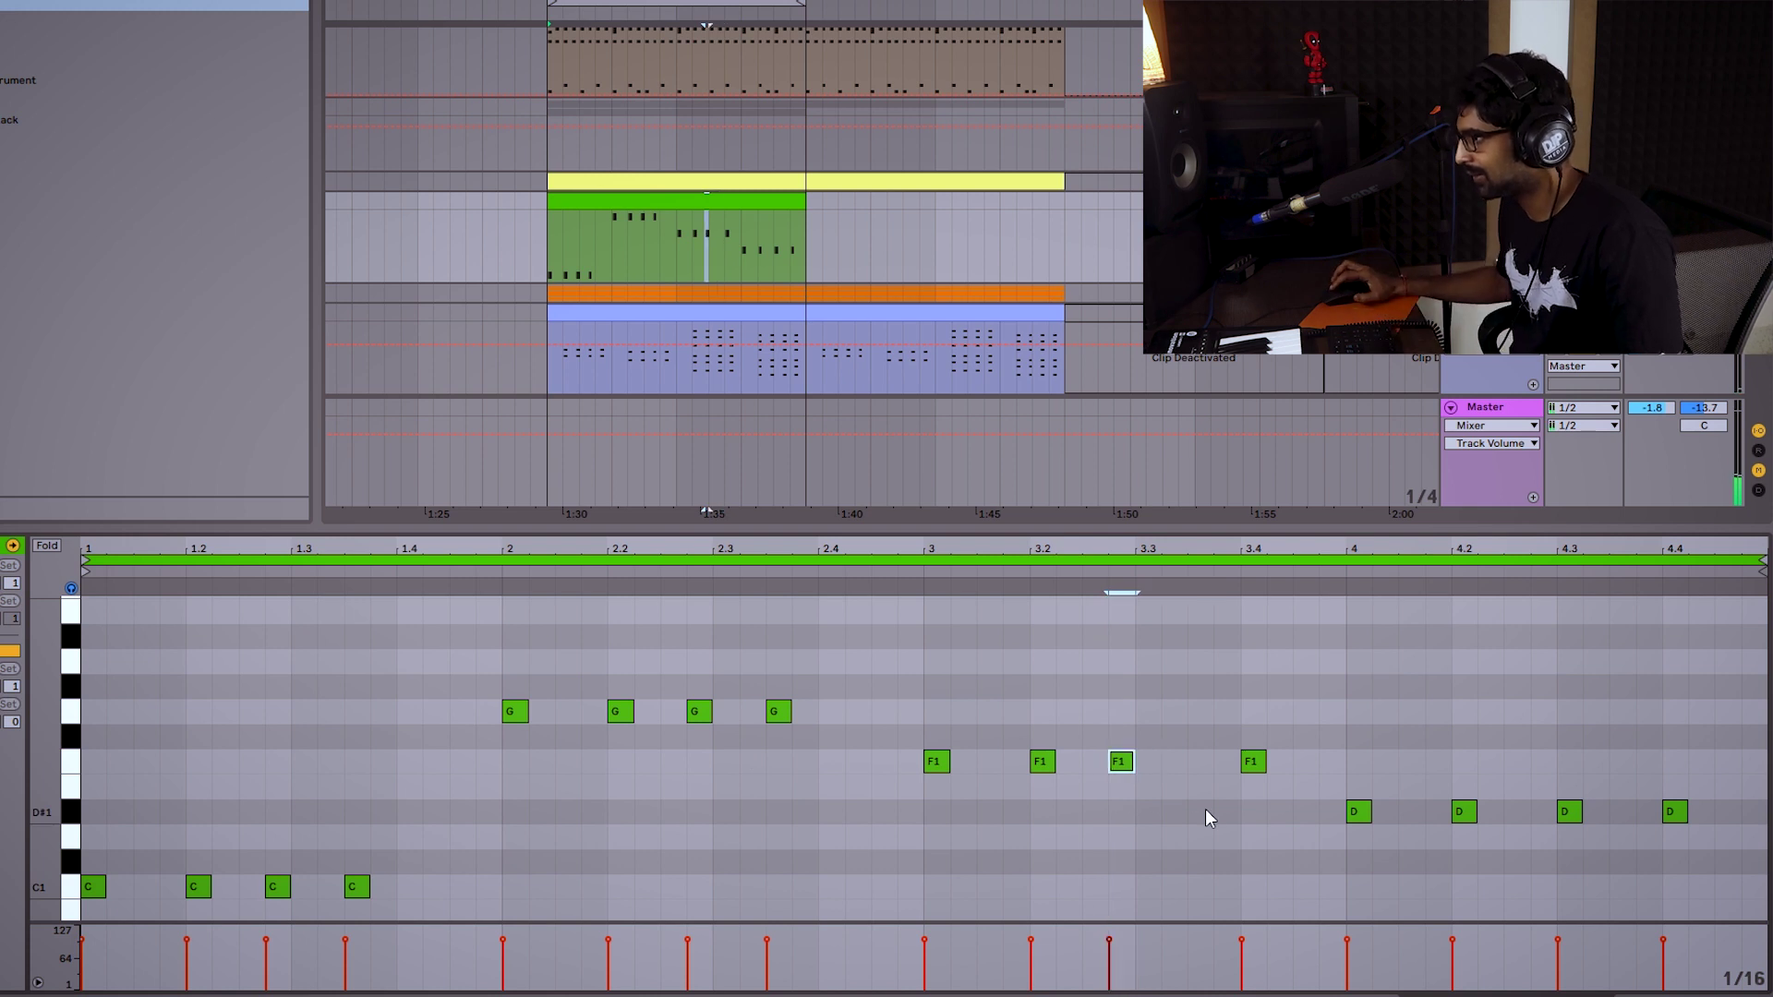
click(1262, 762)
key(Left)
Move bar 4's third D#1 note one sixteenth earlier and its fourth D#1 note two sixteenths earlier.
click(1569, 812)
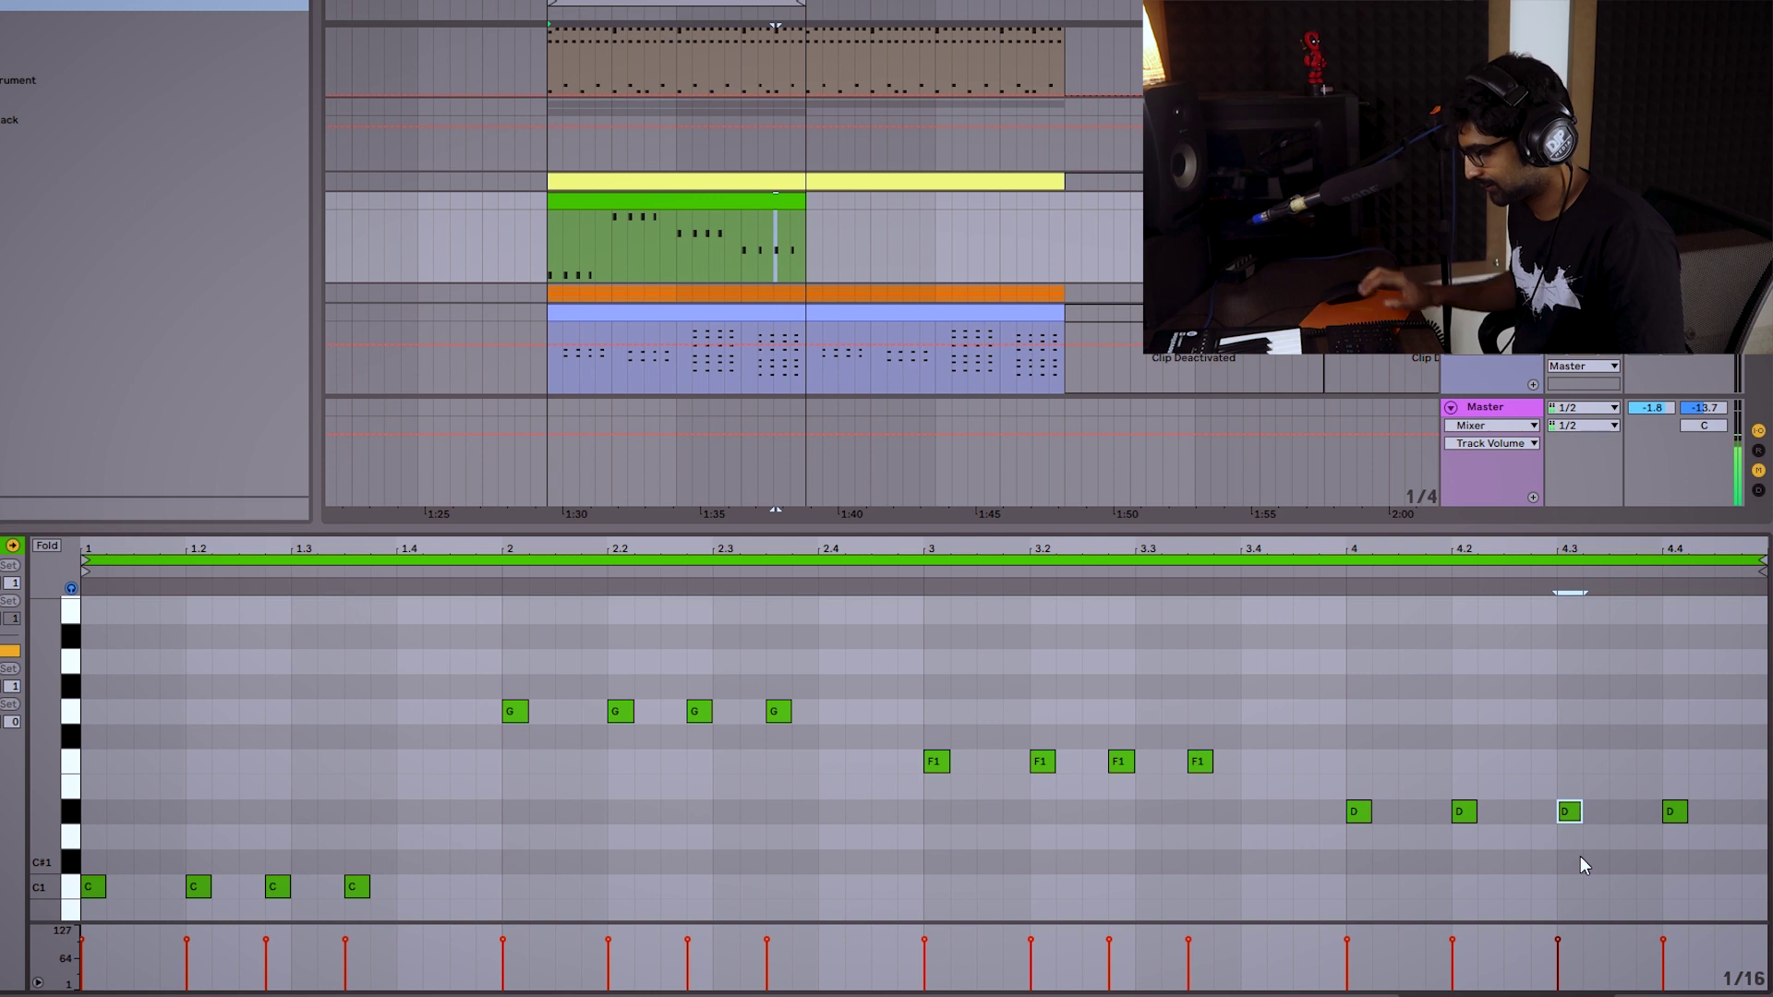
key(Left)
key(Left)
key(Right)
key(Left)
key(Right)
key(alt+Right)
key(Left)
key(Left)
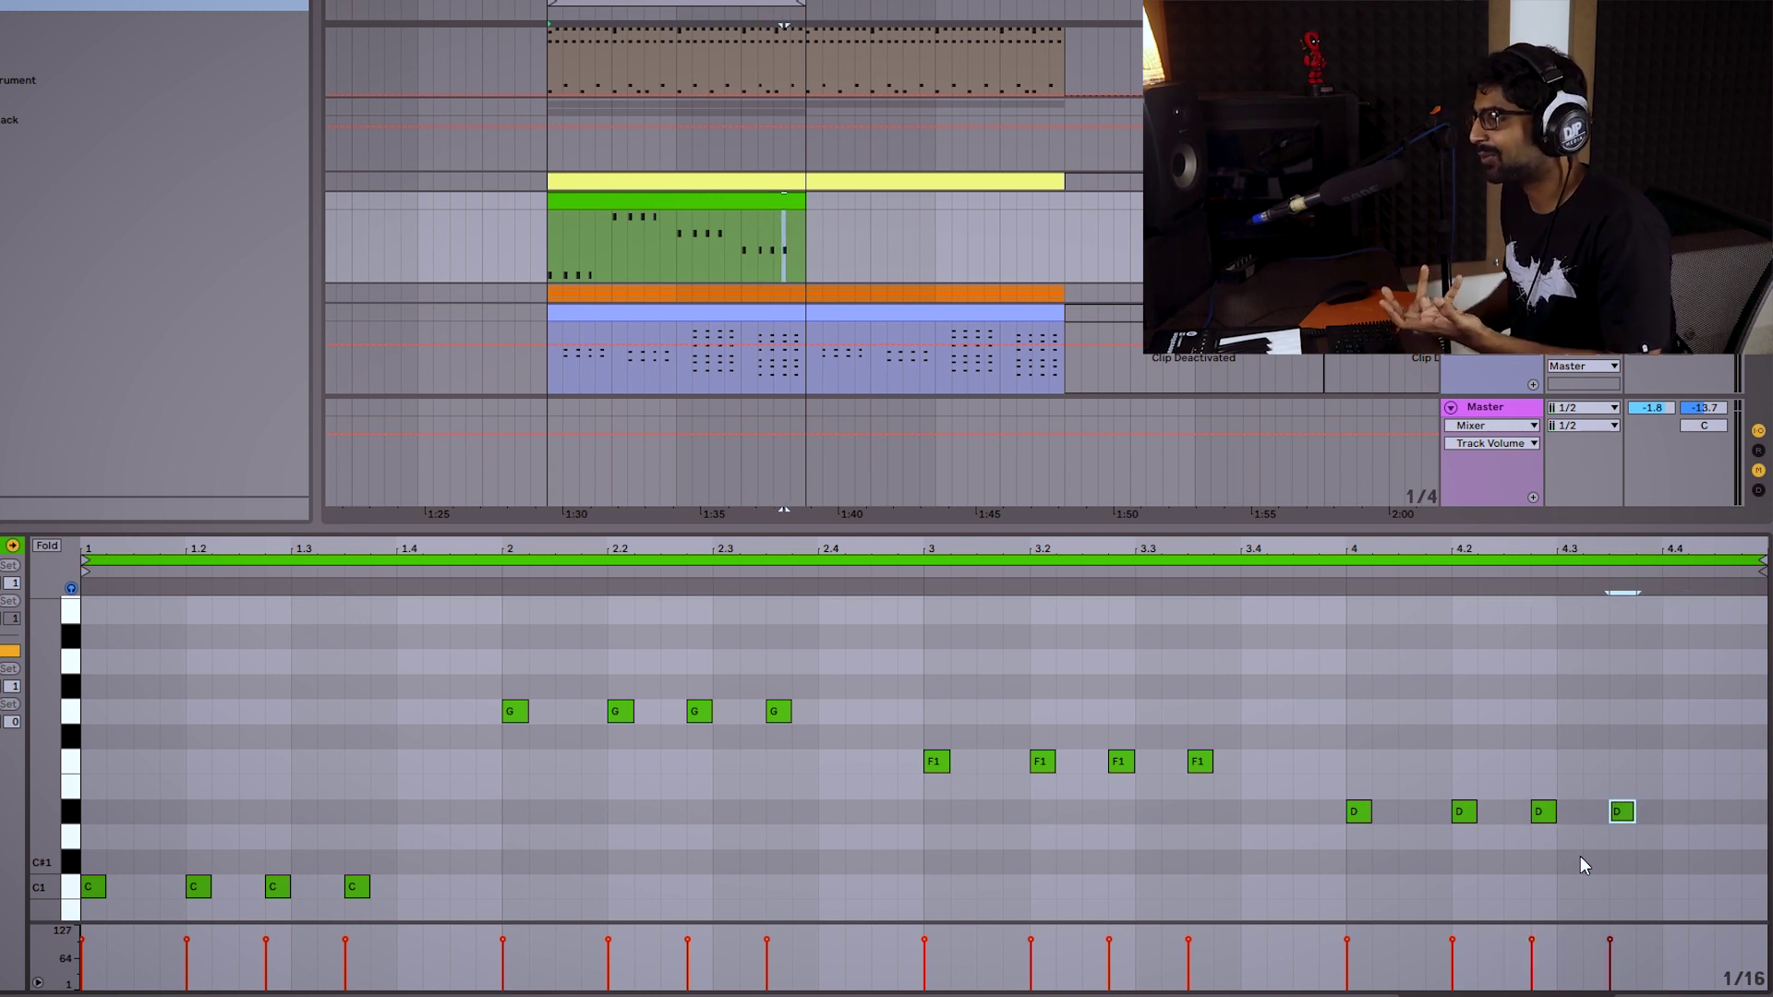
Play back the shifted bassline and compare it with the SHOKILALA video on YouTube.
key(space)
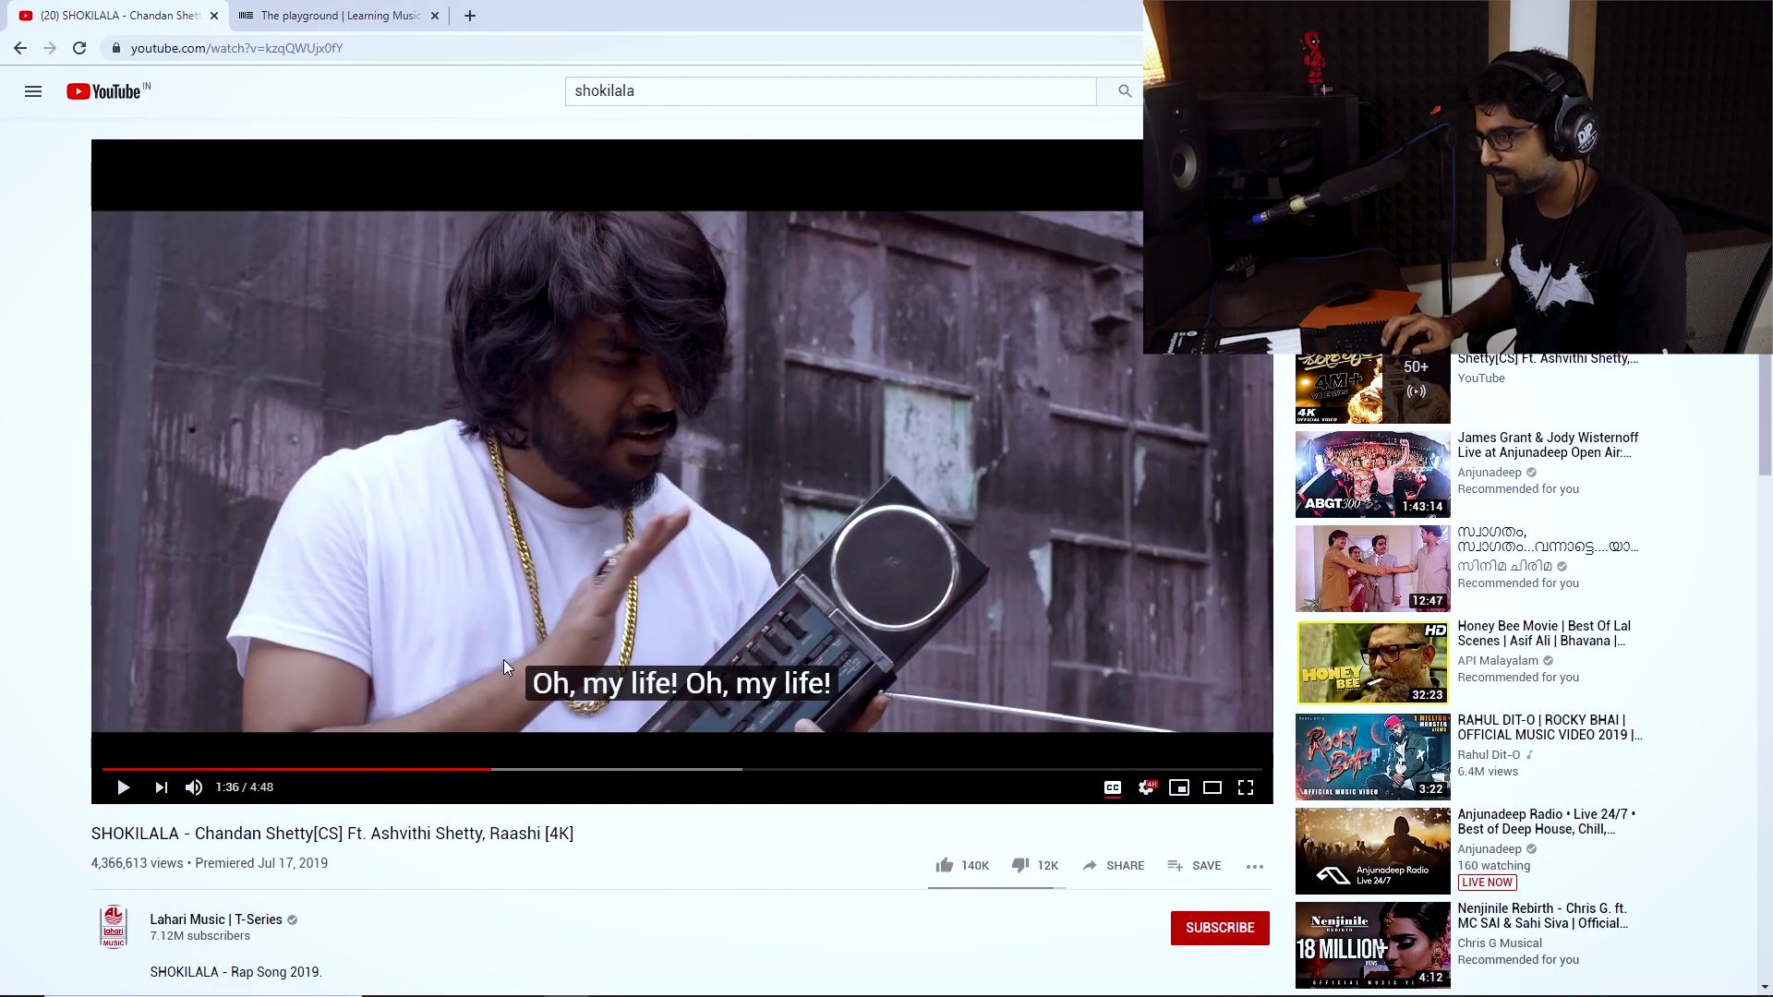
click(502, 660)
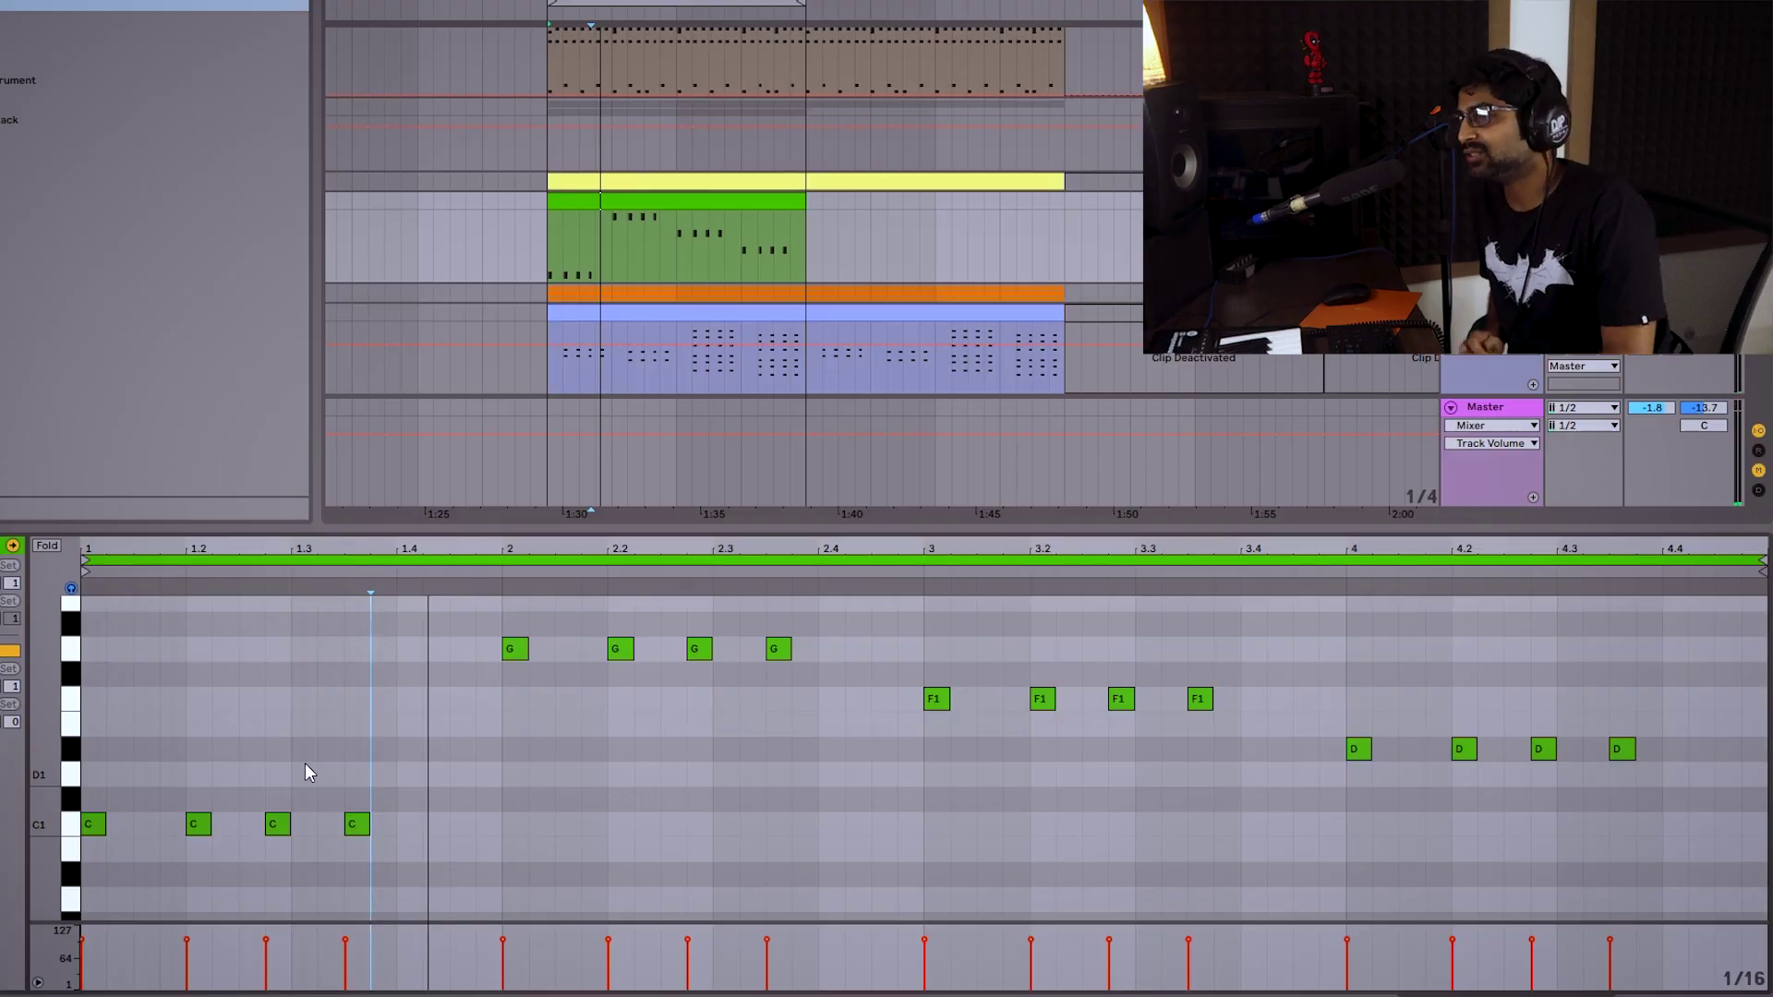
Add a fifth sixteenth note on the third sixteenth of beat 4 in each bar: C1, G1, F1 and D#1.
double_click(459, 825)
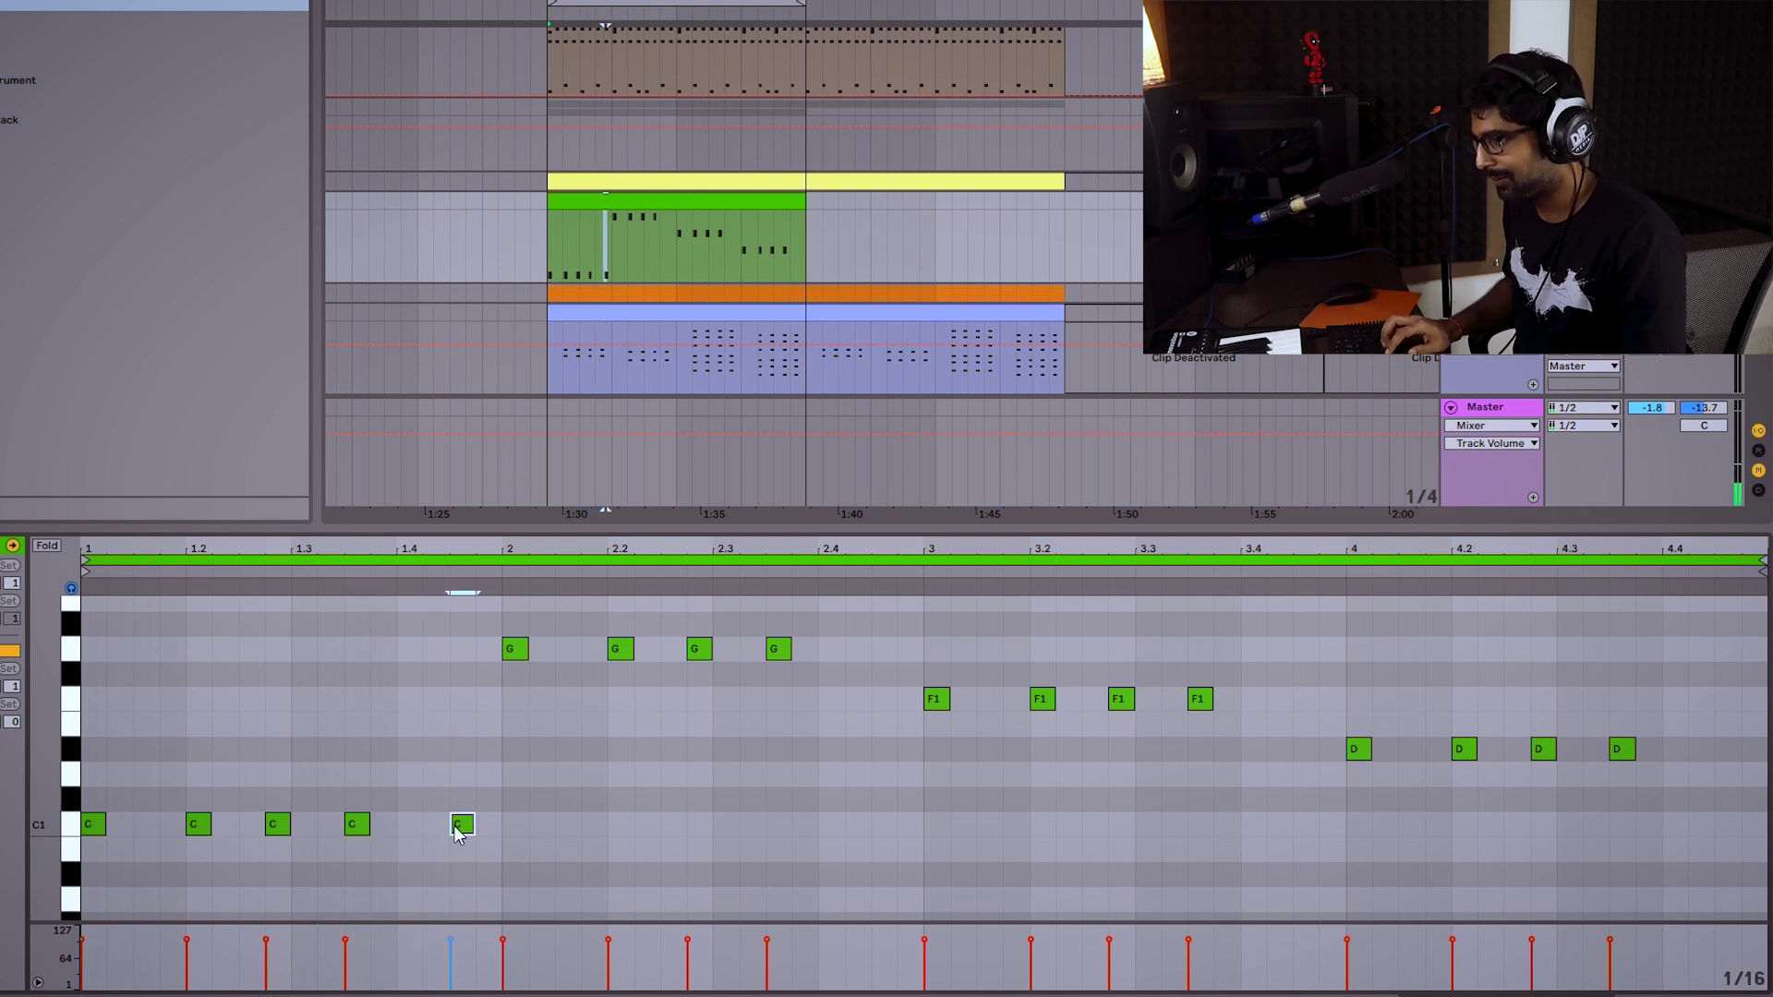
key(space)
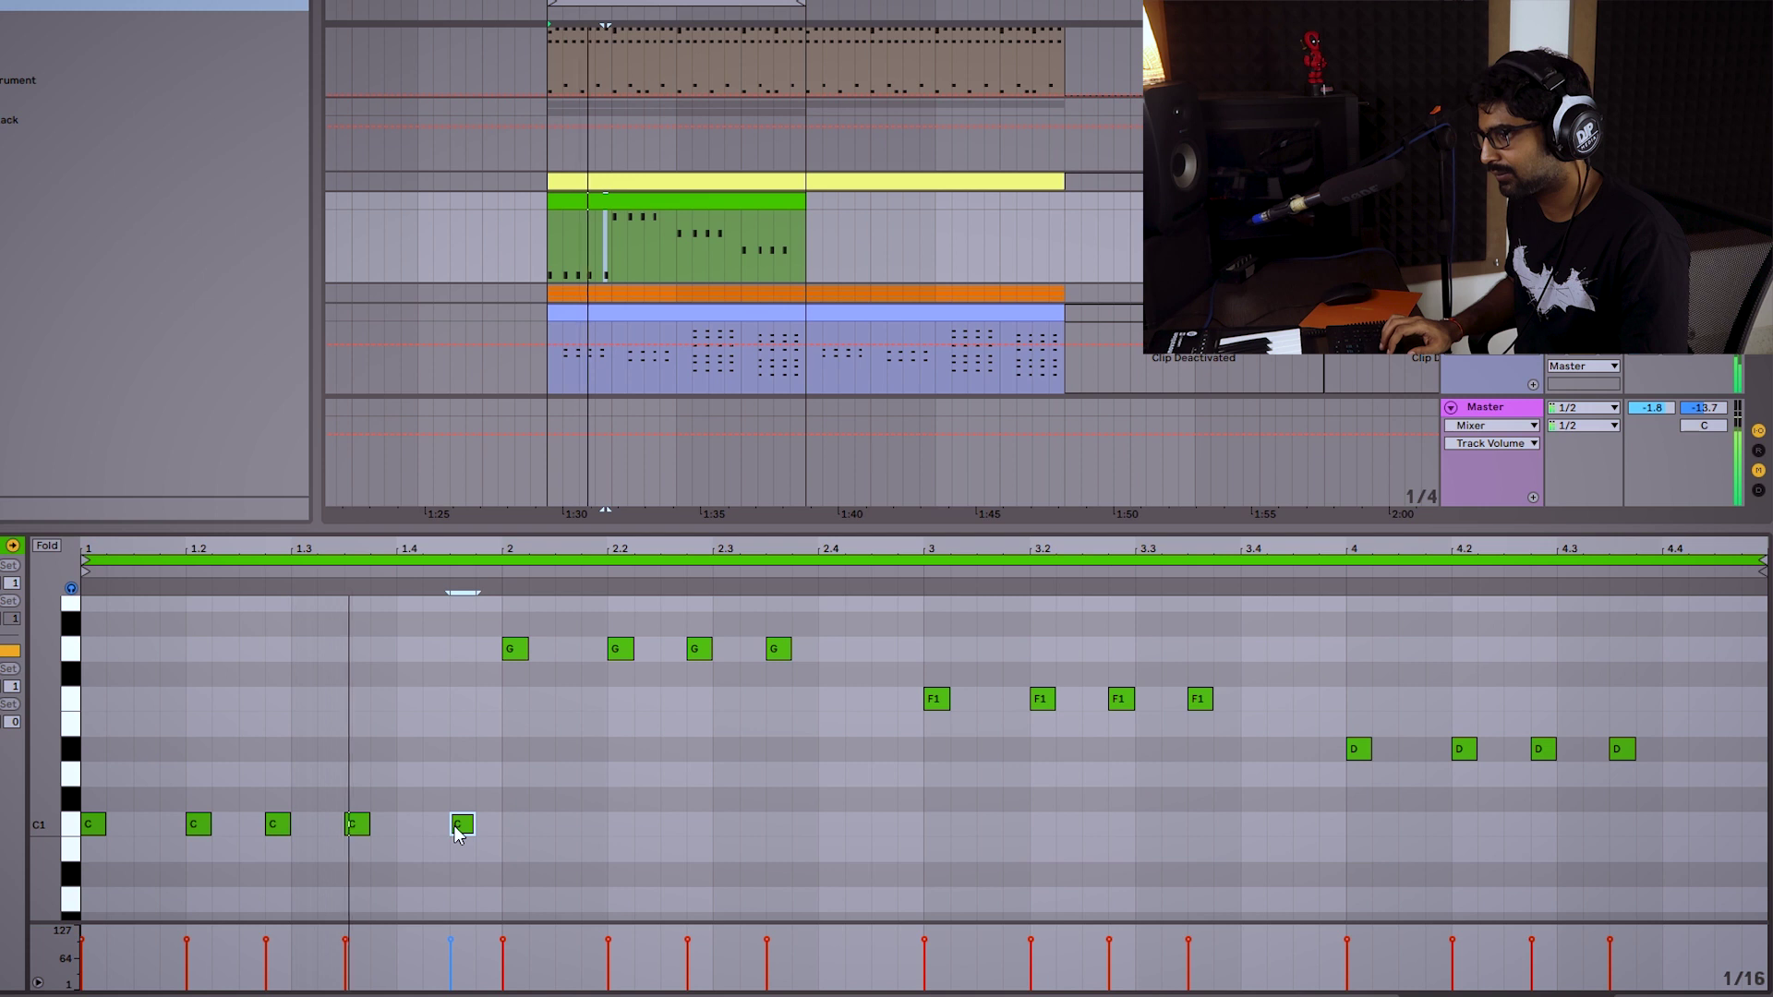
double_click(881, 651)
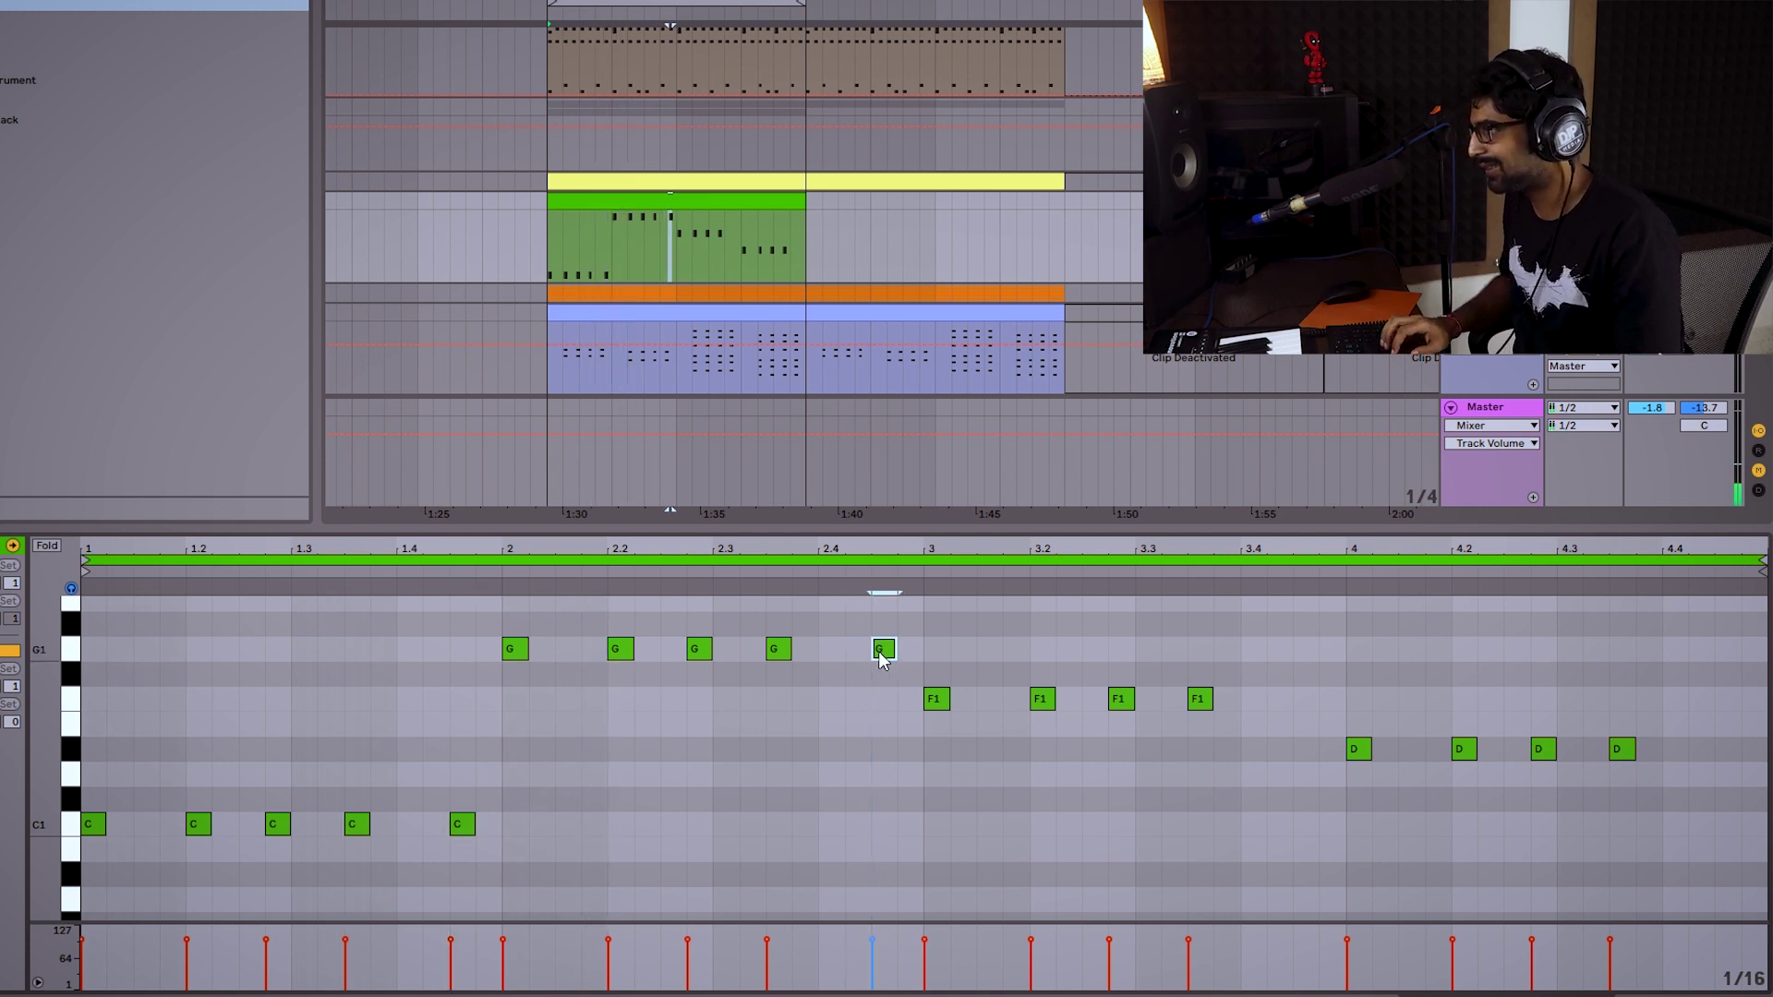
double_click(1303, 699)
double_click(1728, 749)
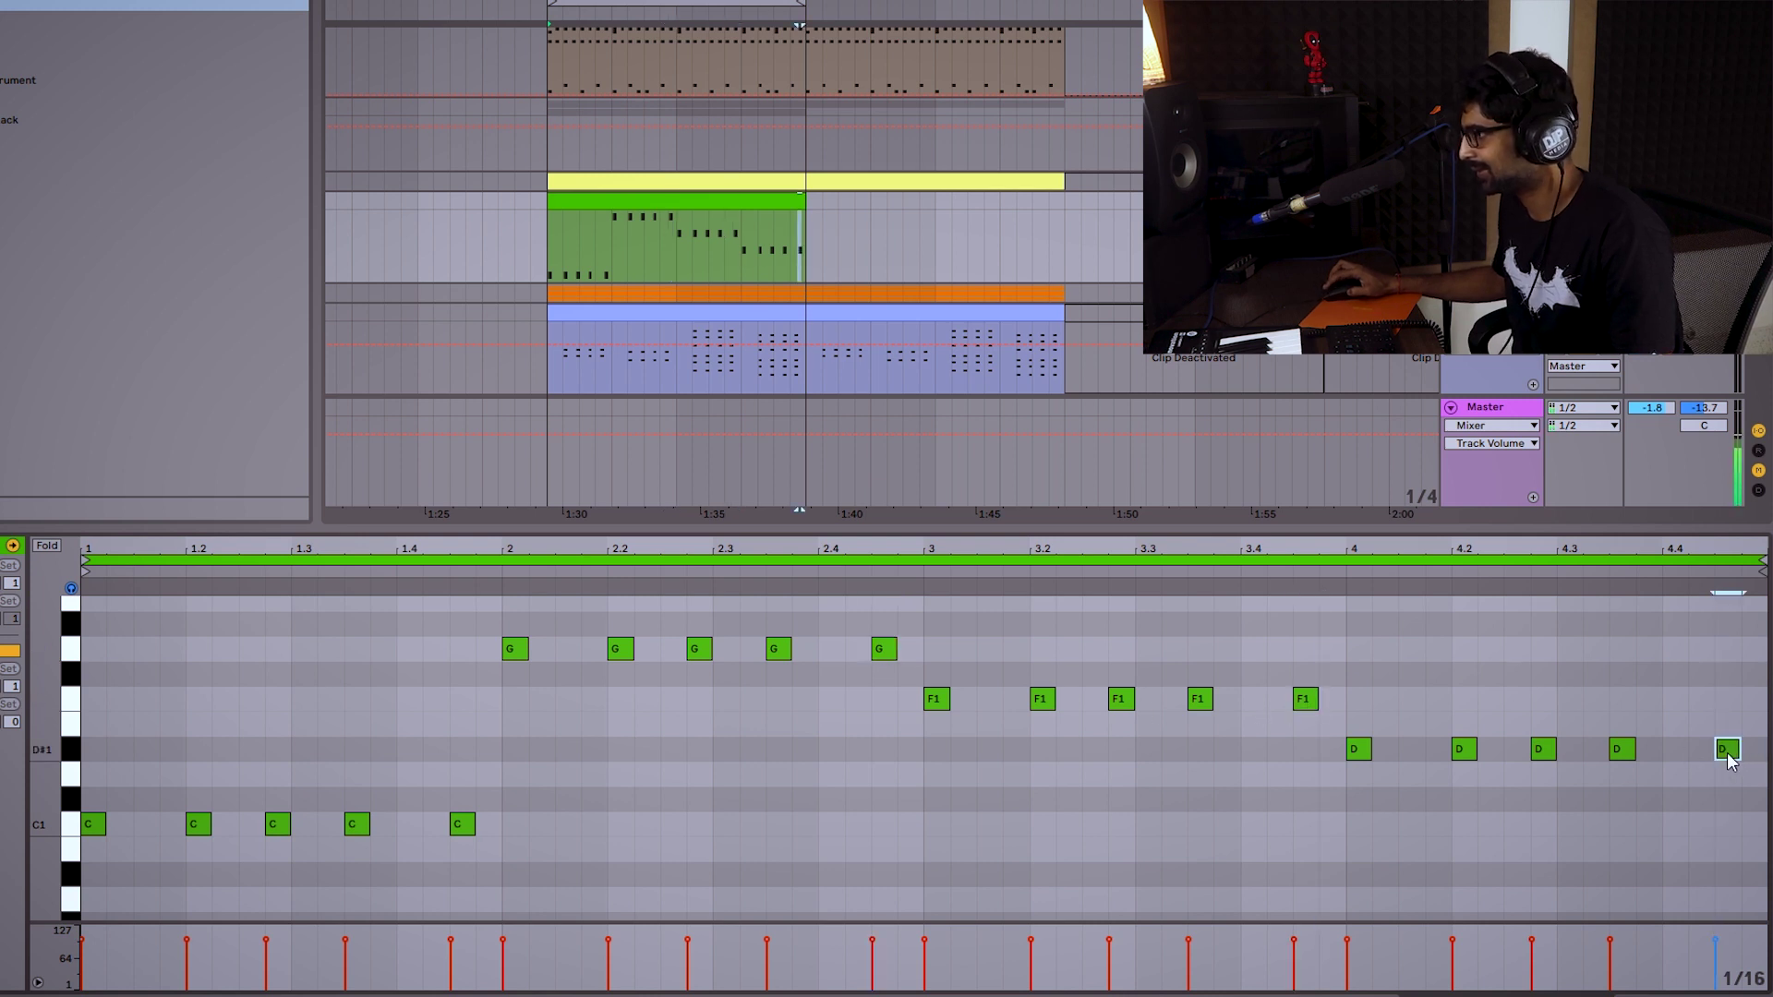
Listen to the five-note bassline, then switch to YouTube and play the SHOKILALA reference for comparison.
key(space)
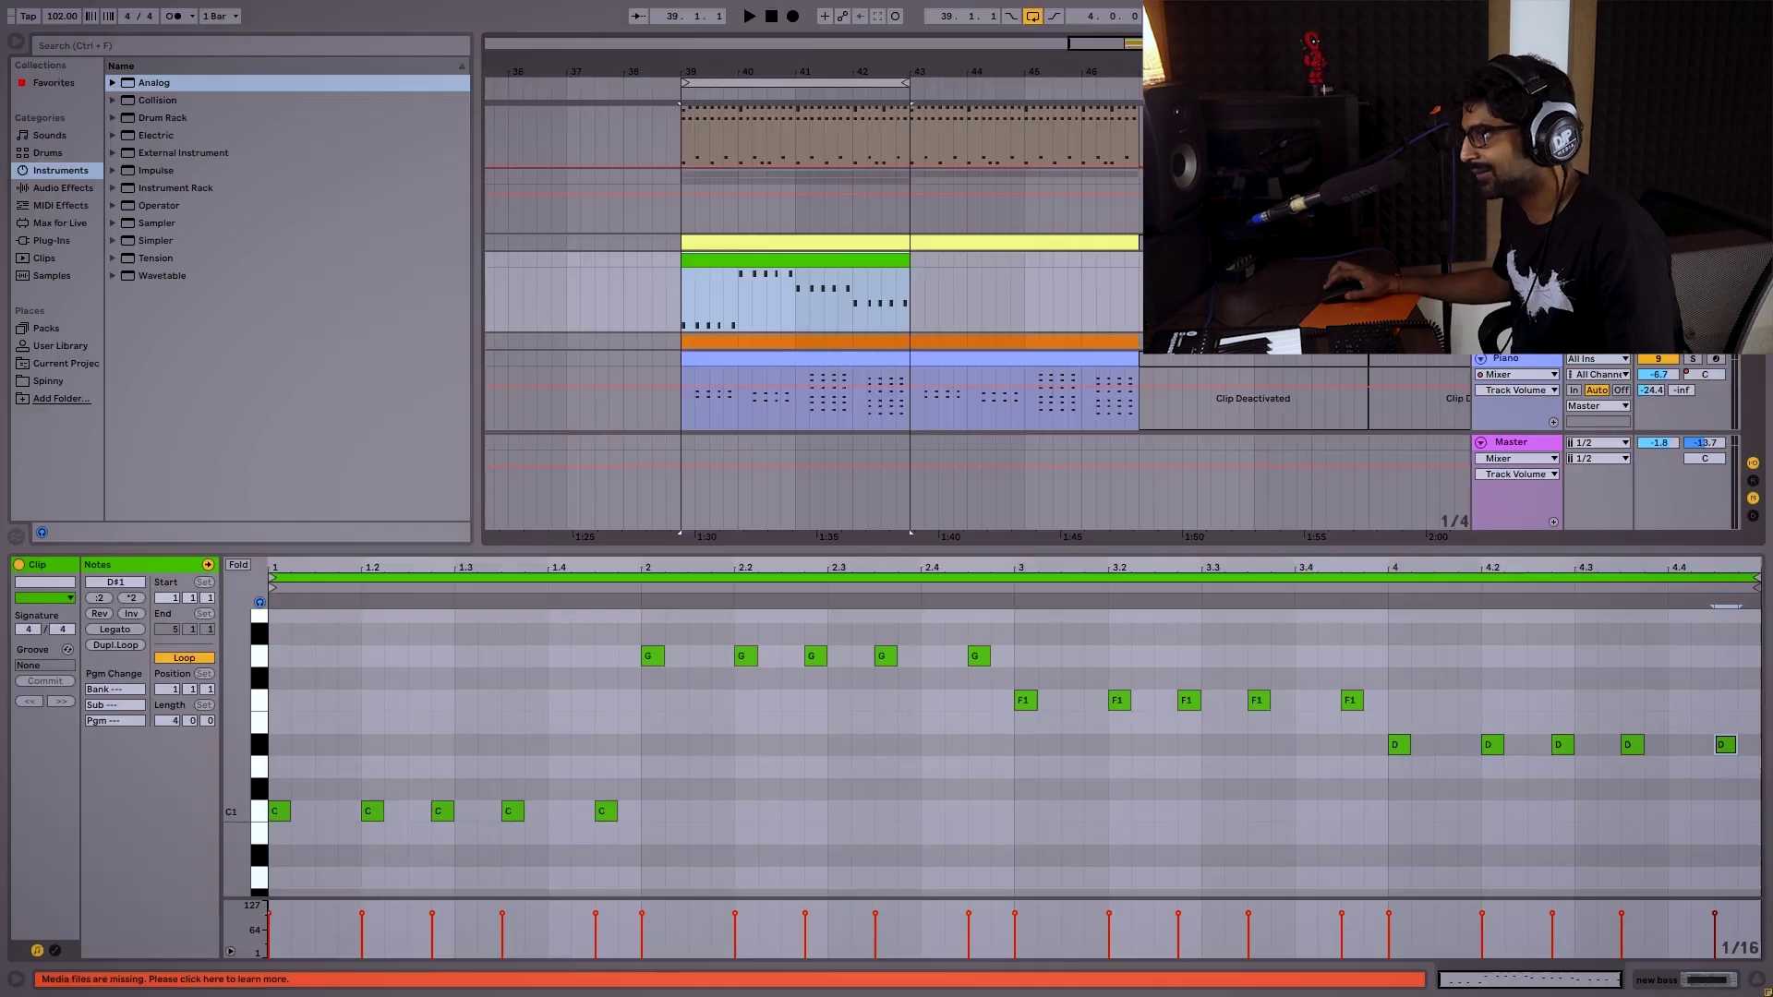
key(space)
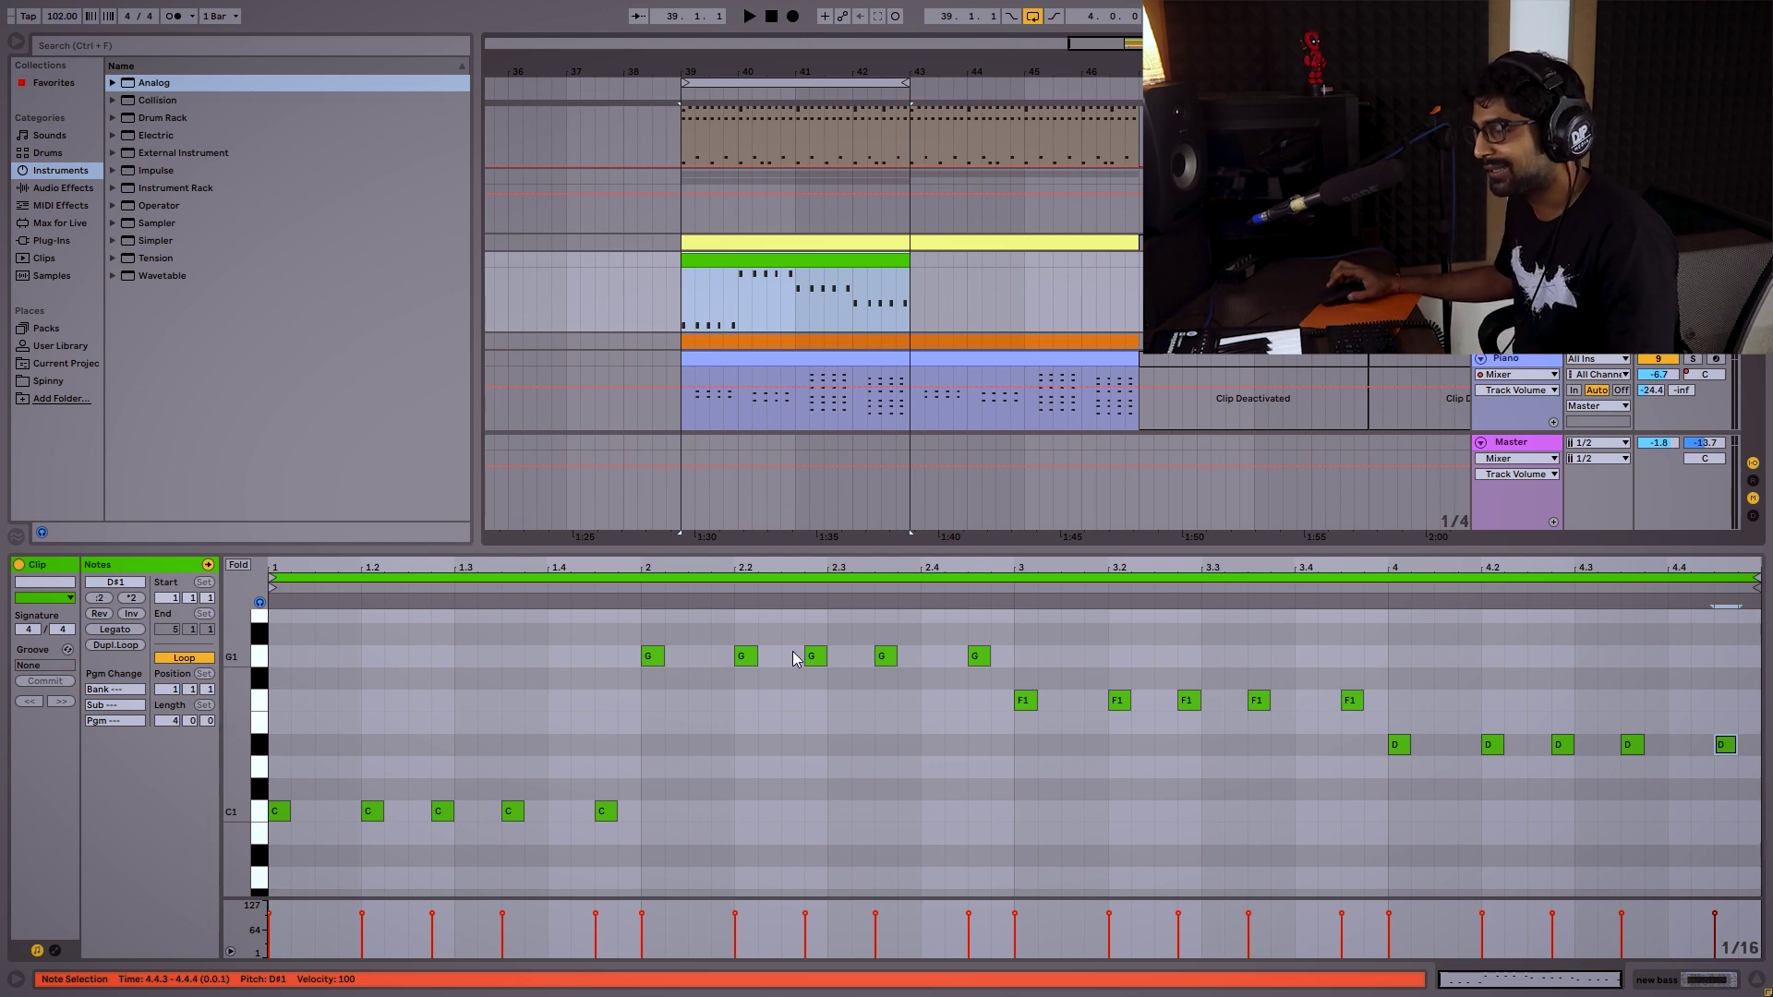
key(alt+Tab)
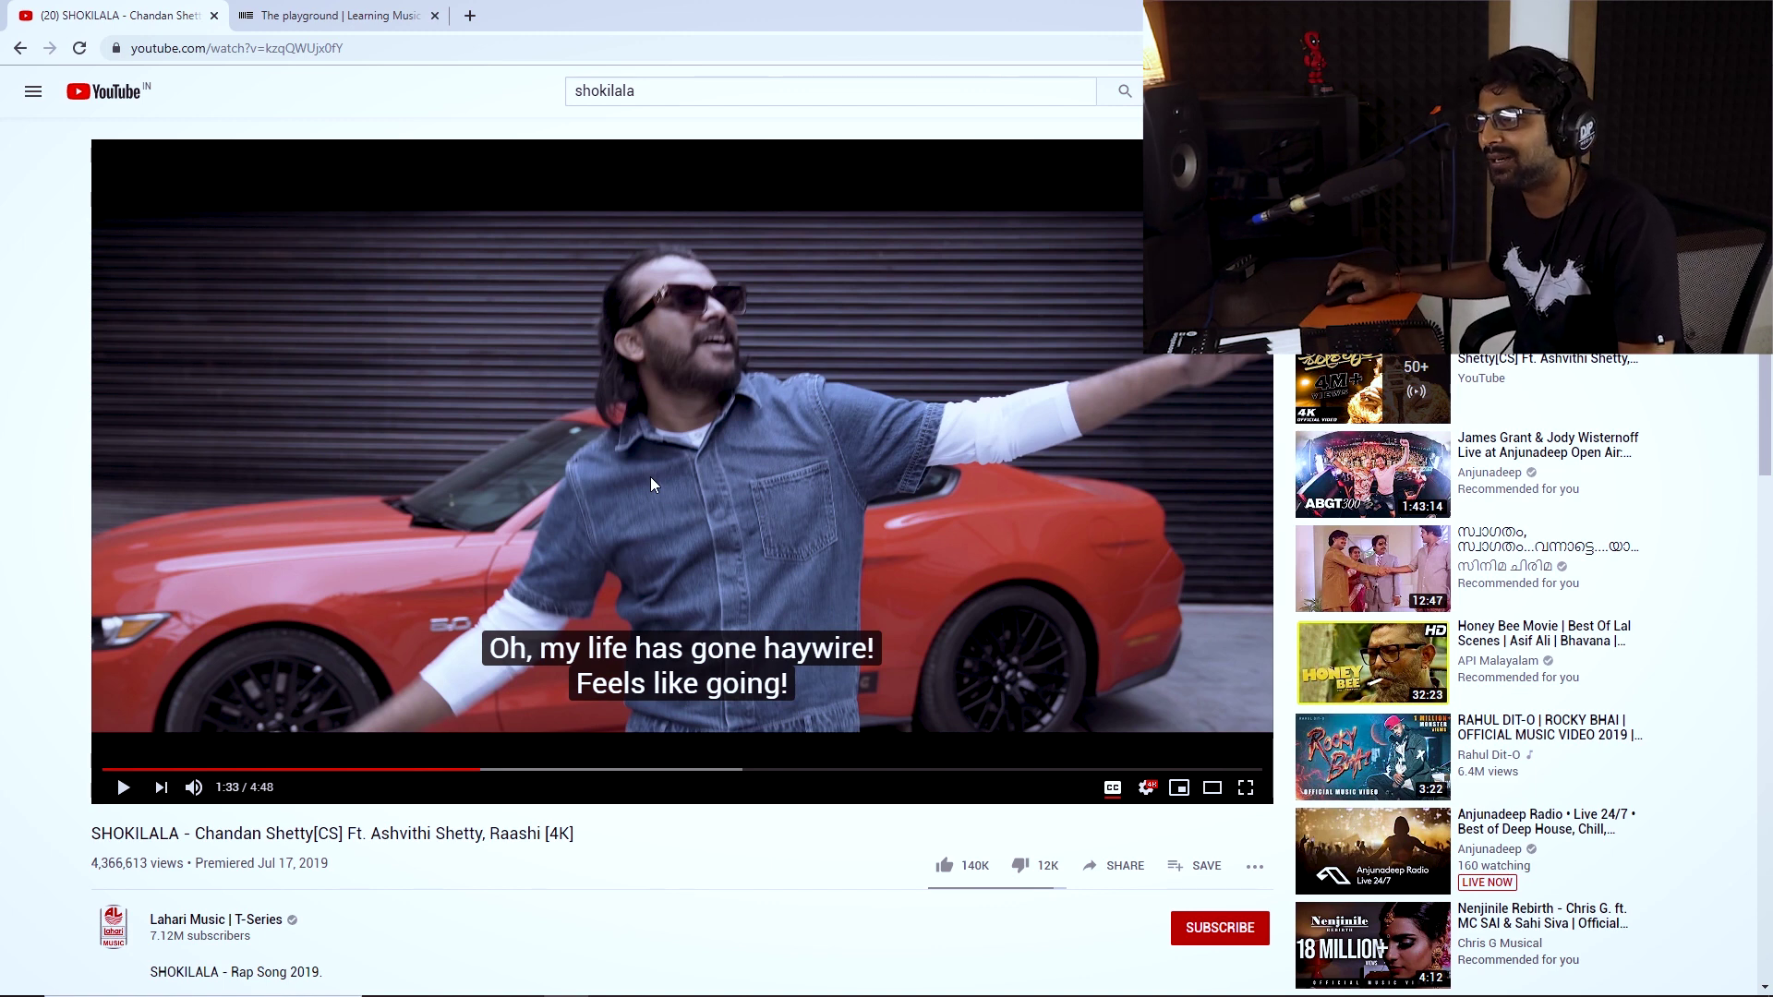
click(565, 476)
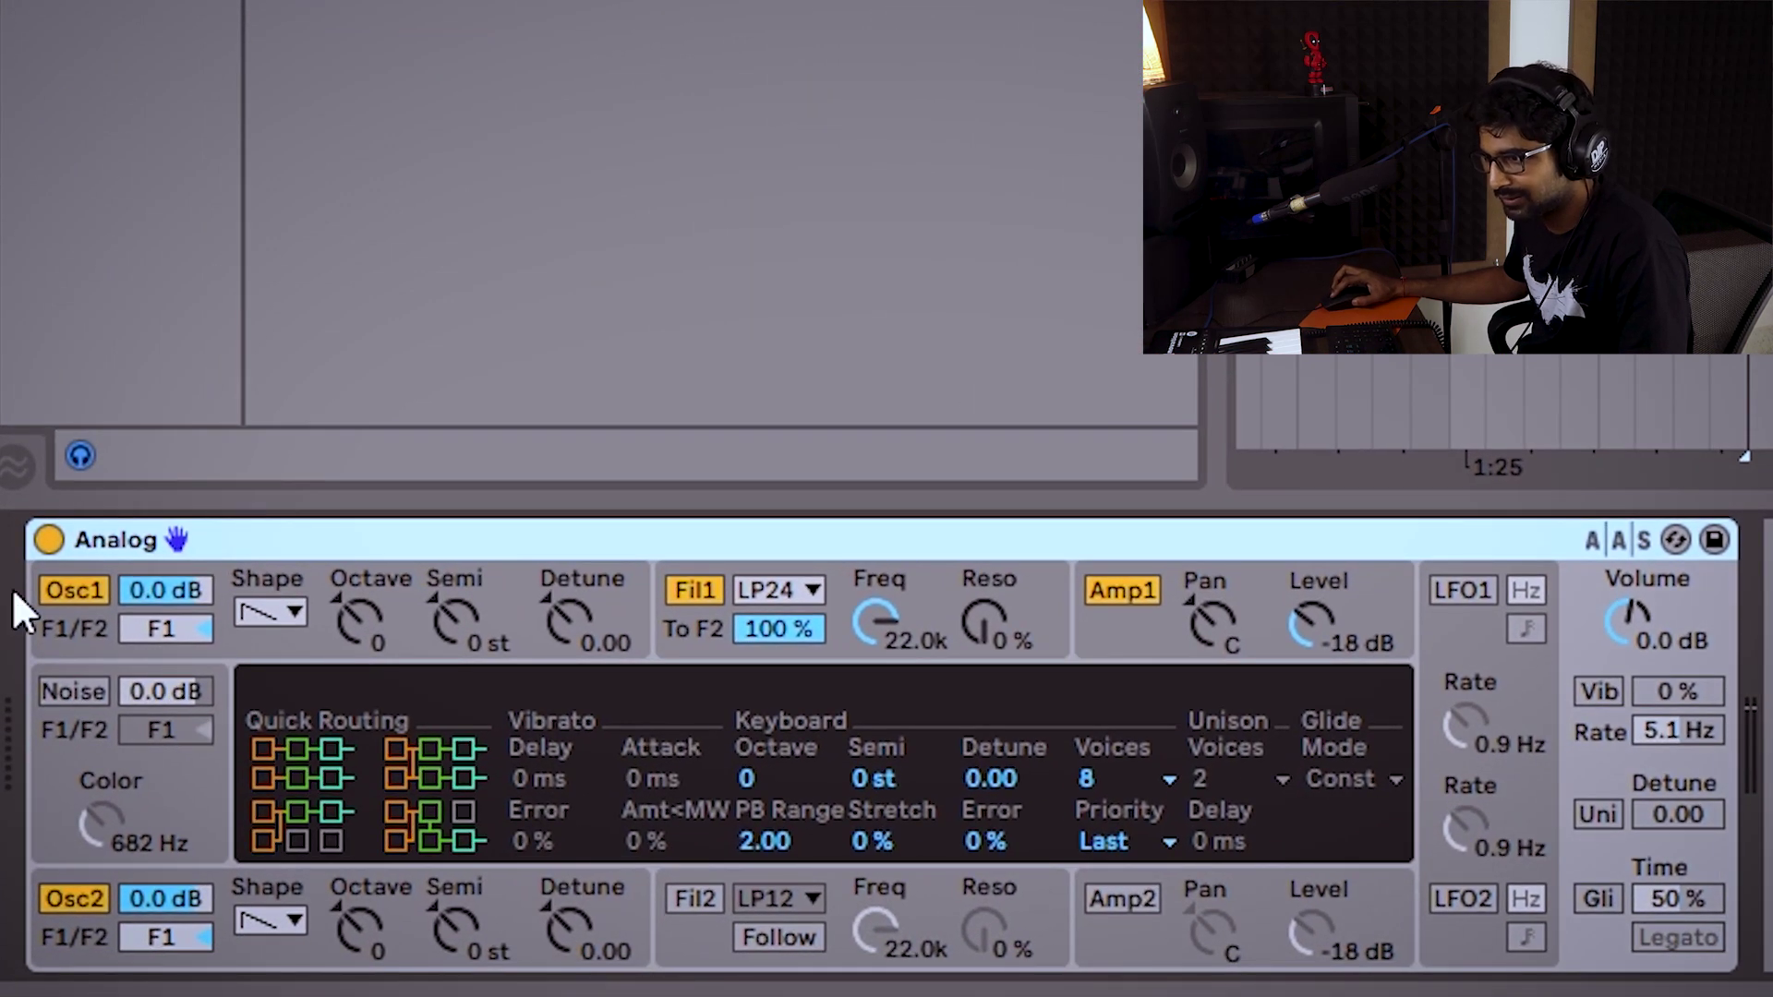
Set the waveform shape of both oscillators, Osc1 and Osc2, in the Analog instrument to square.
click(273, 607)
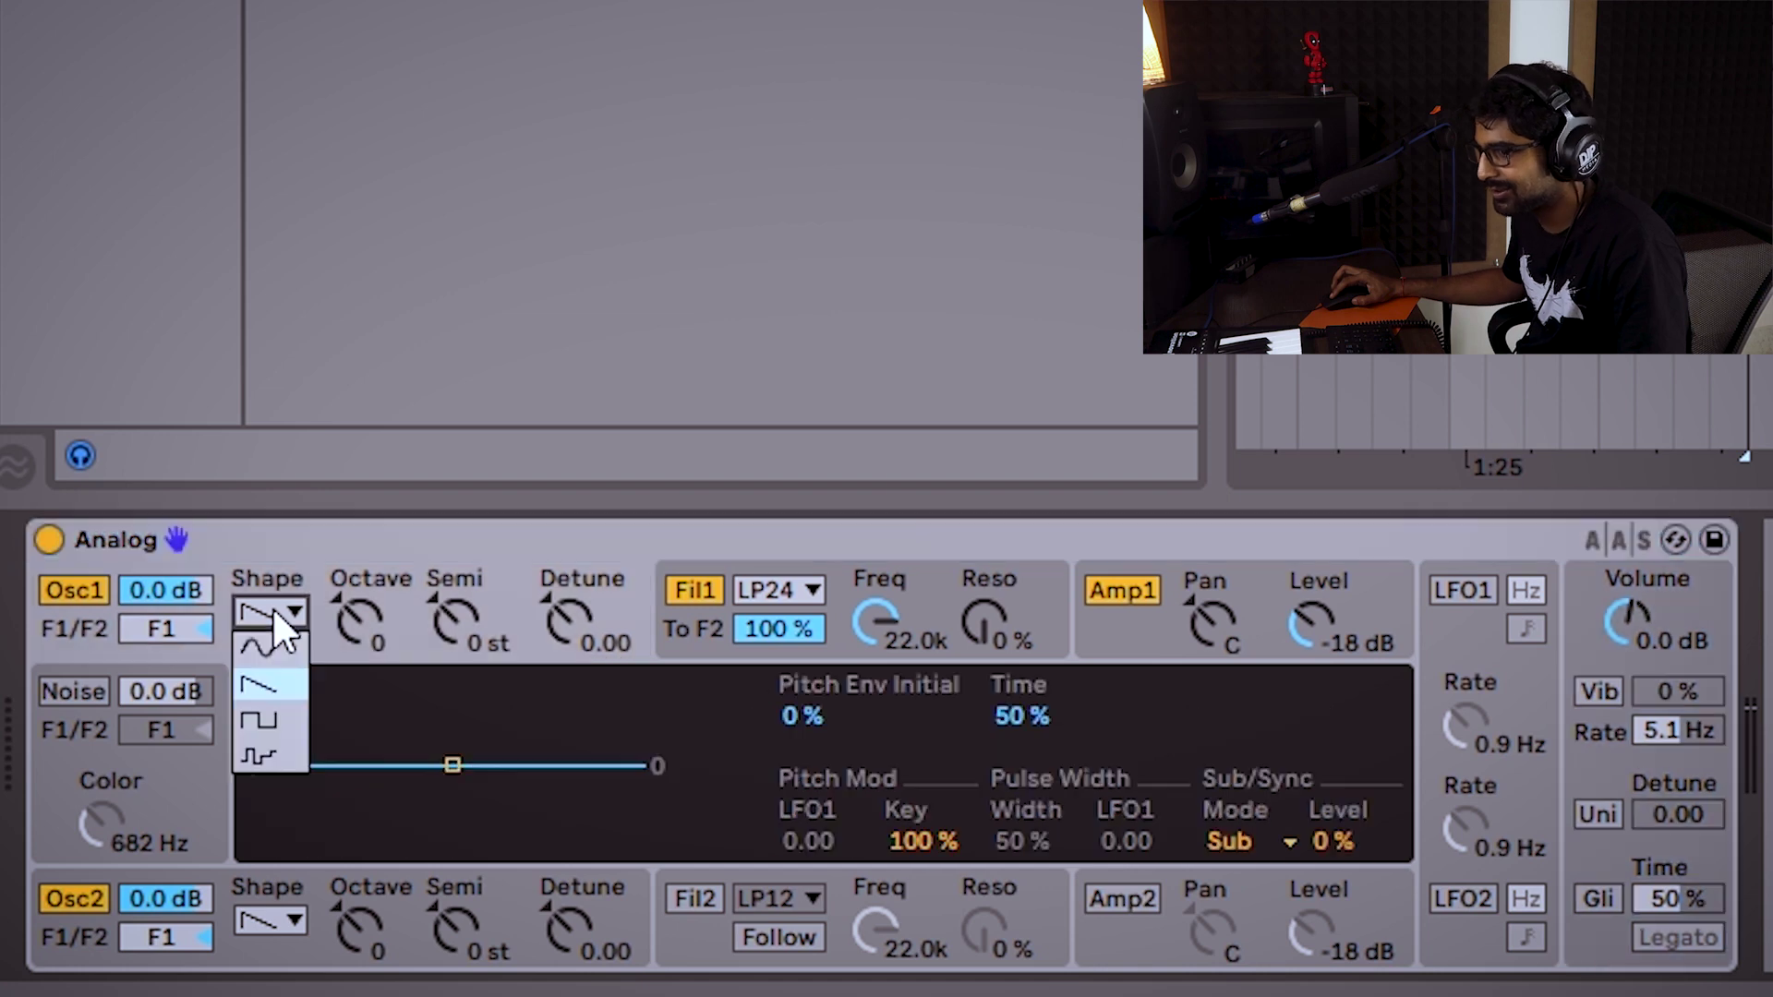
click(265, 720)
click(268, 922)
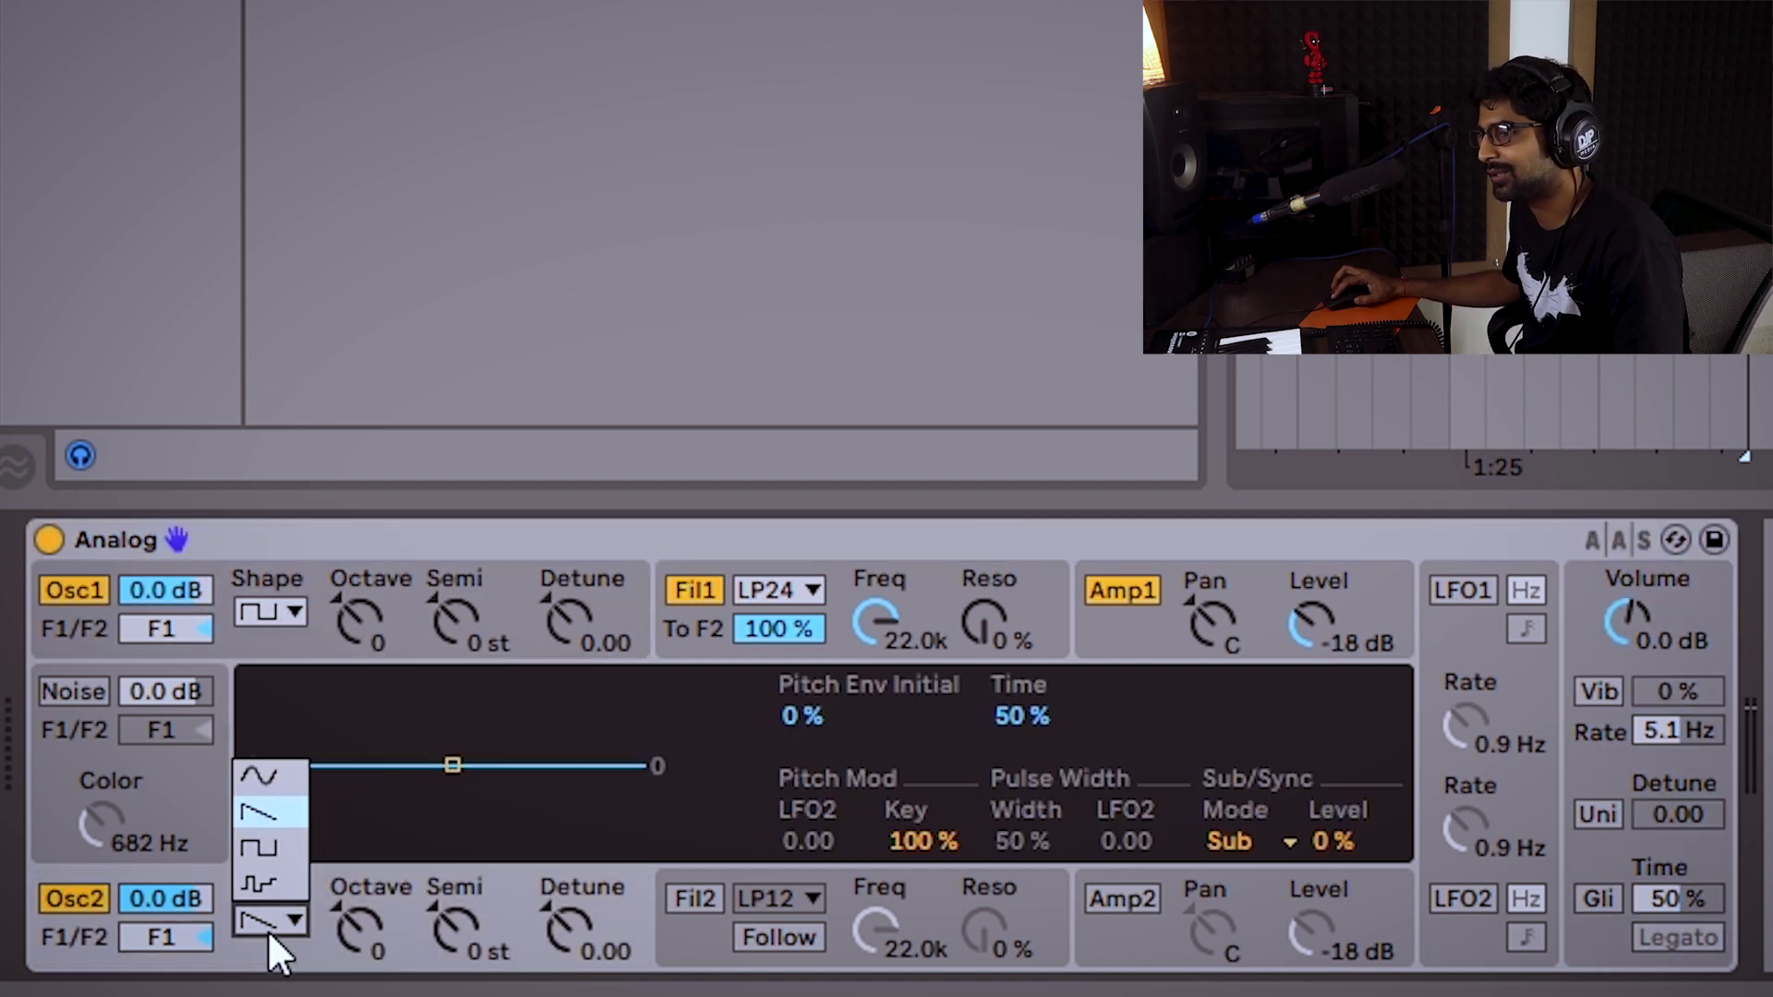
click(258, 840)
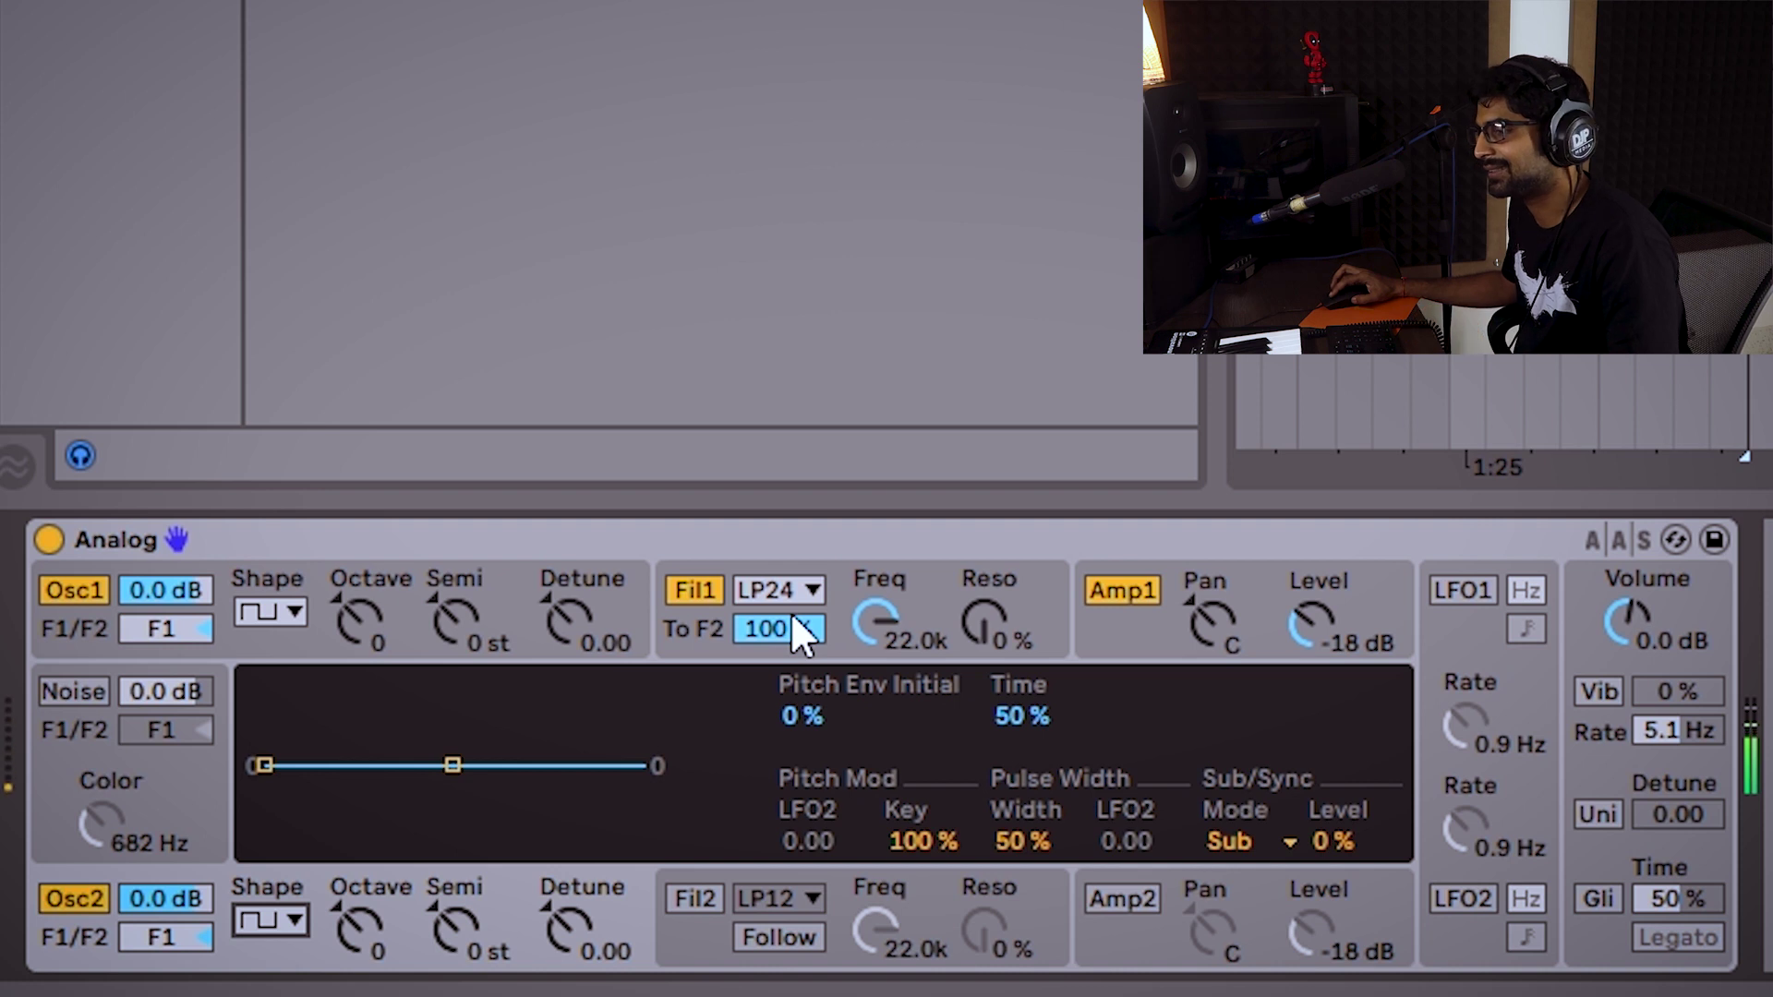
Keep Analog's Fil1 on the LP24 type and lower its cutoff frequency to 261 Hz.
click(670, 628)
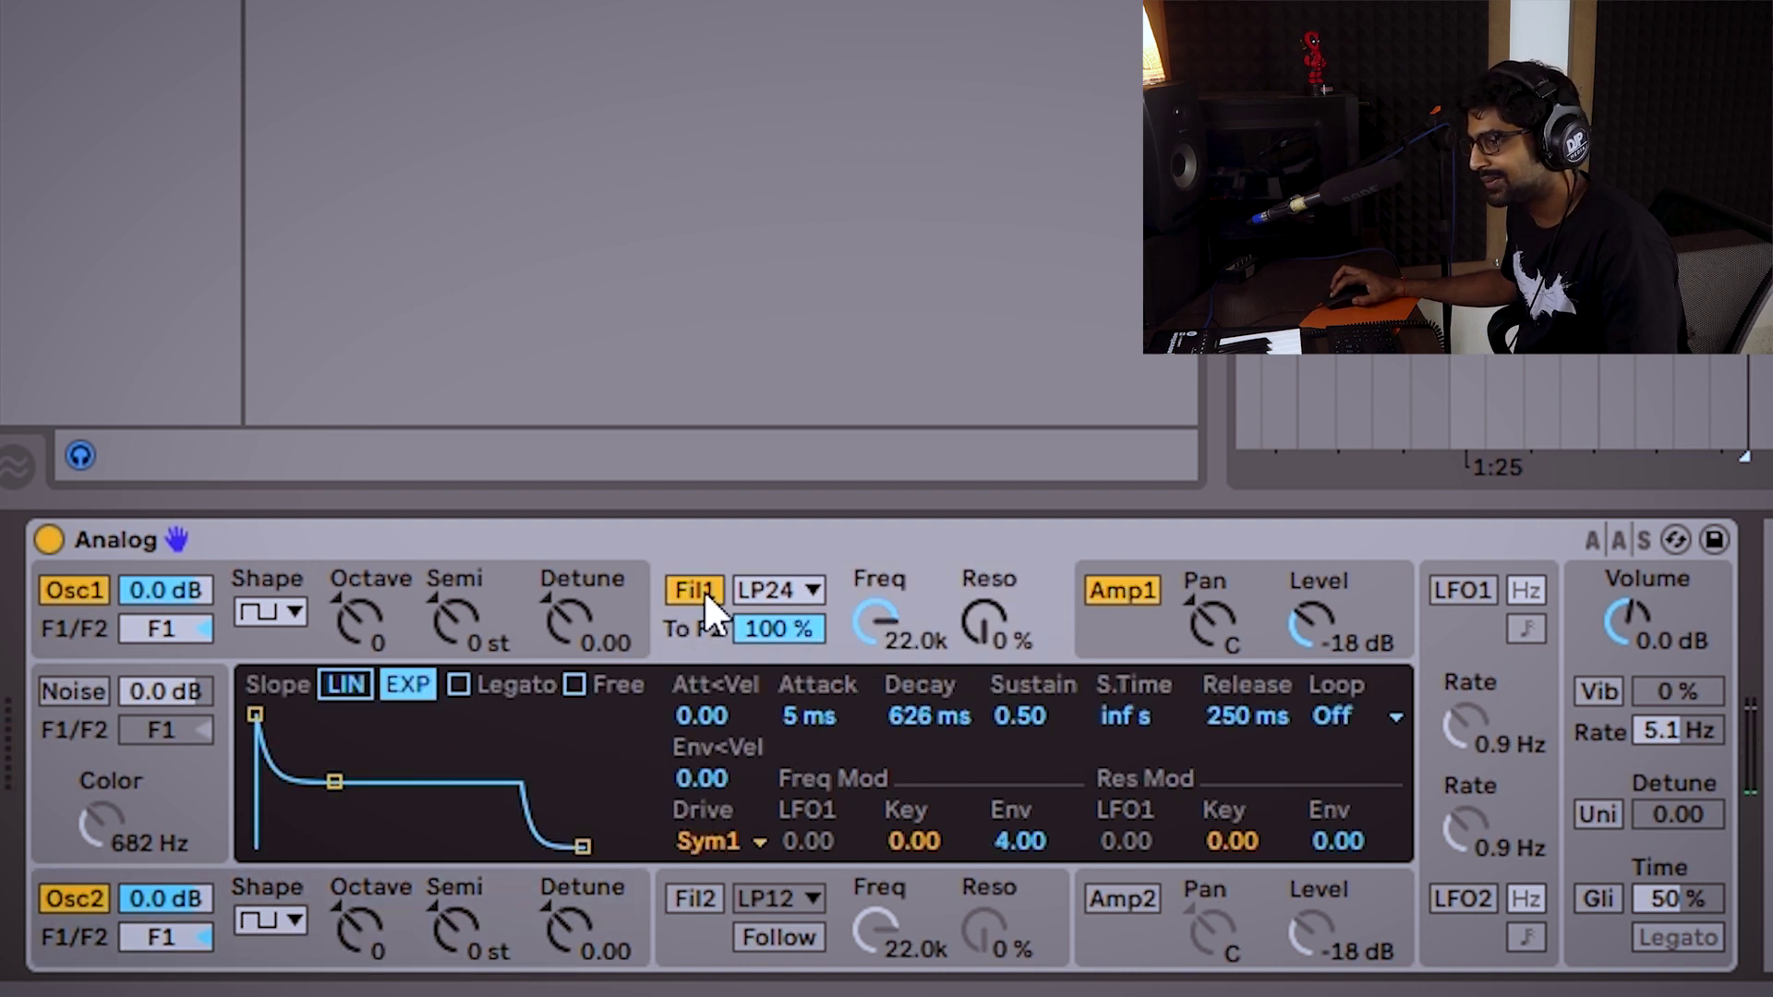
click(874, 614)
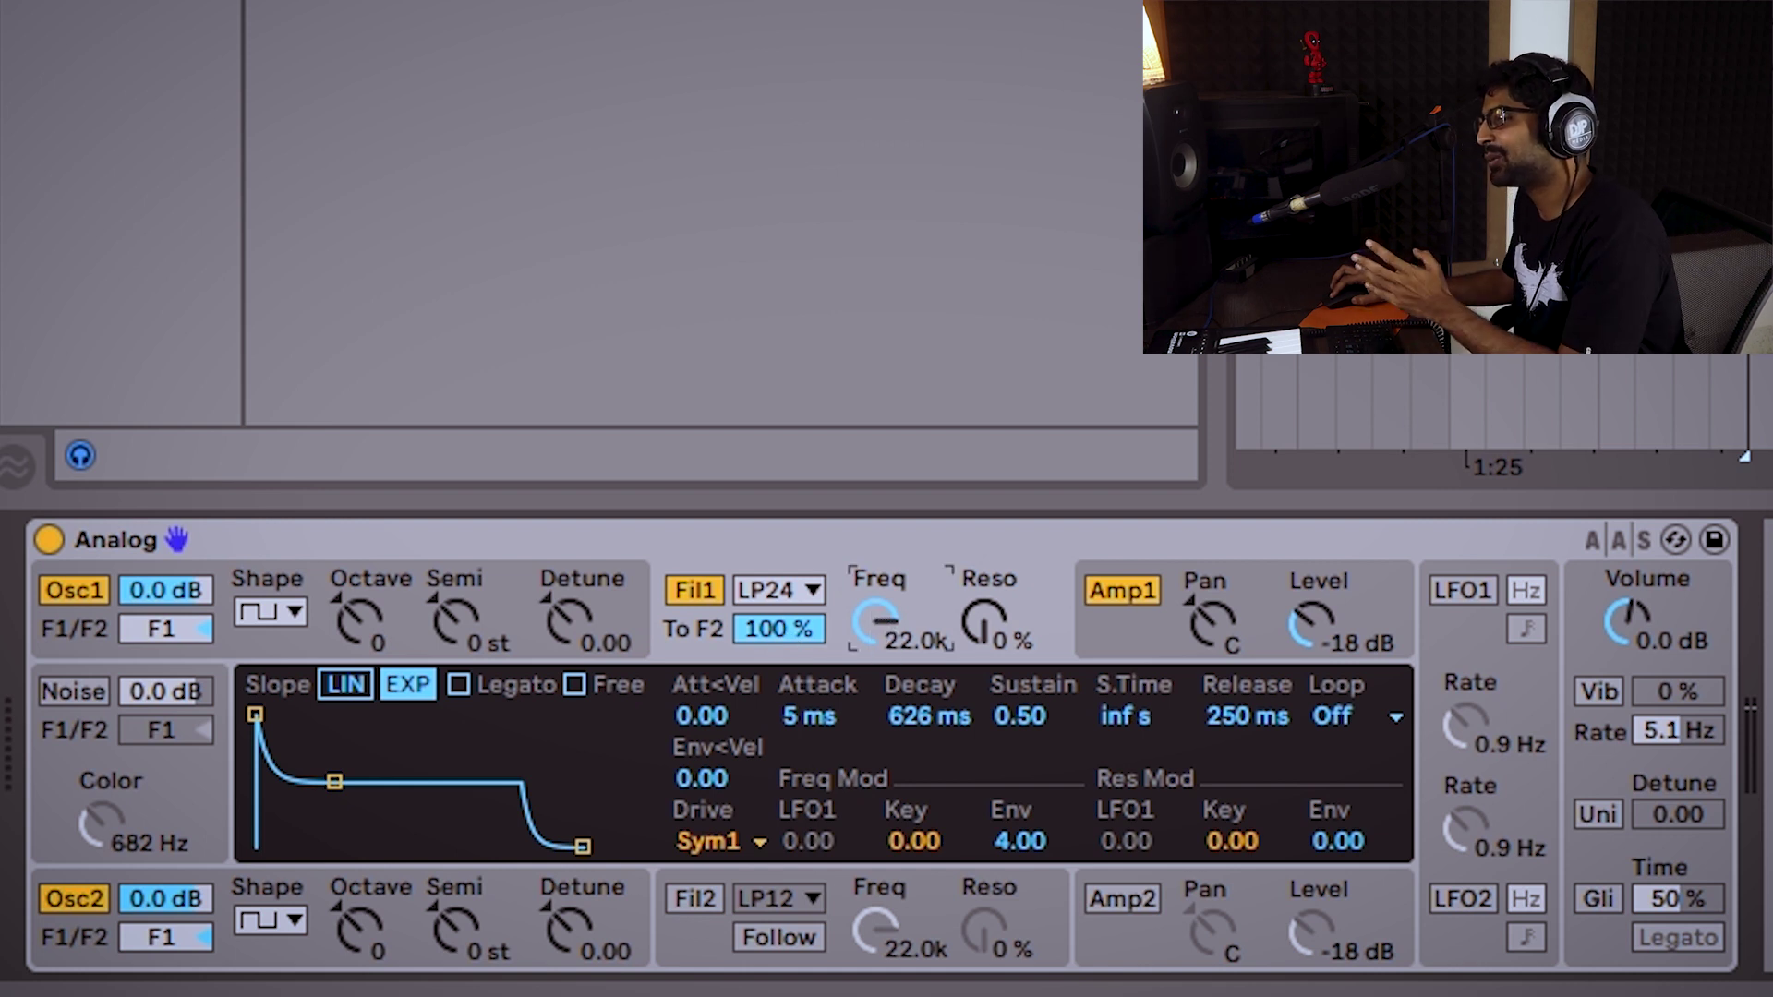
click(763, 589)
click(801, 650)
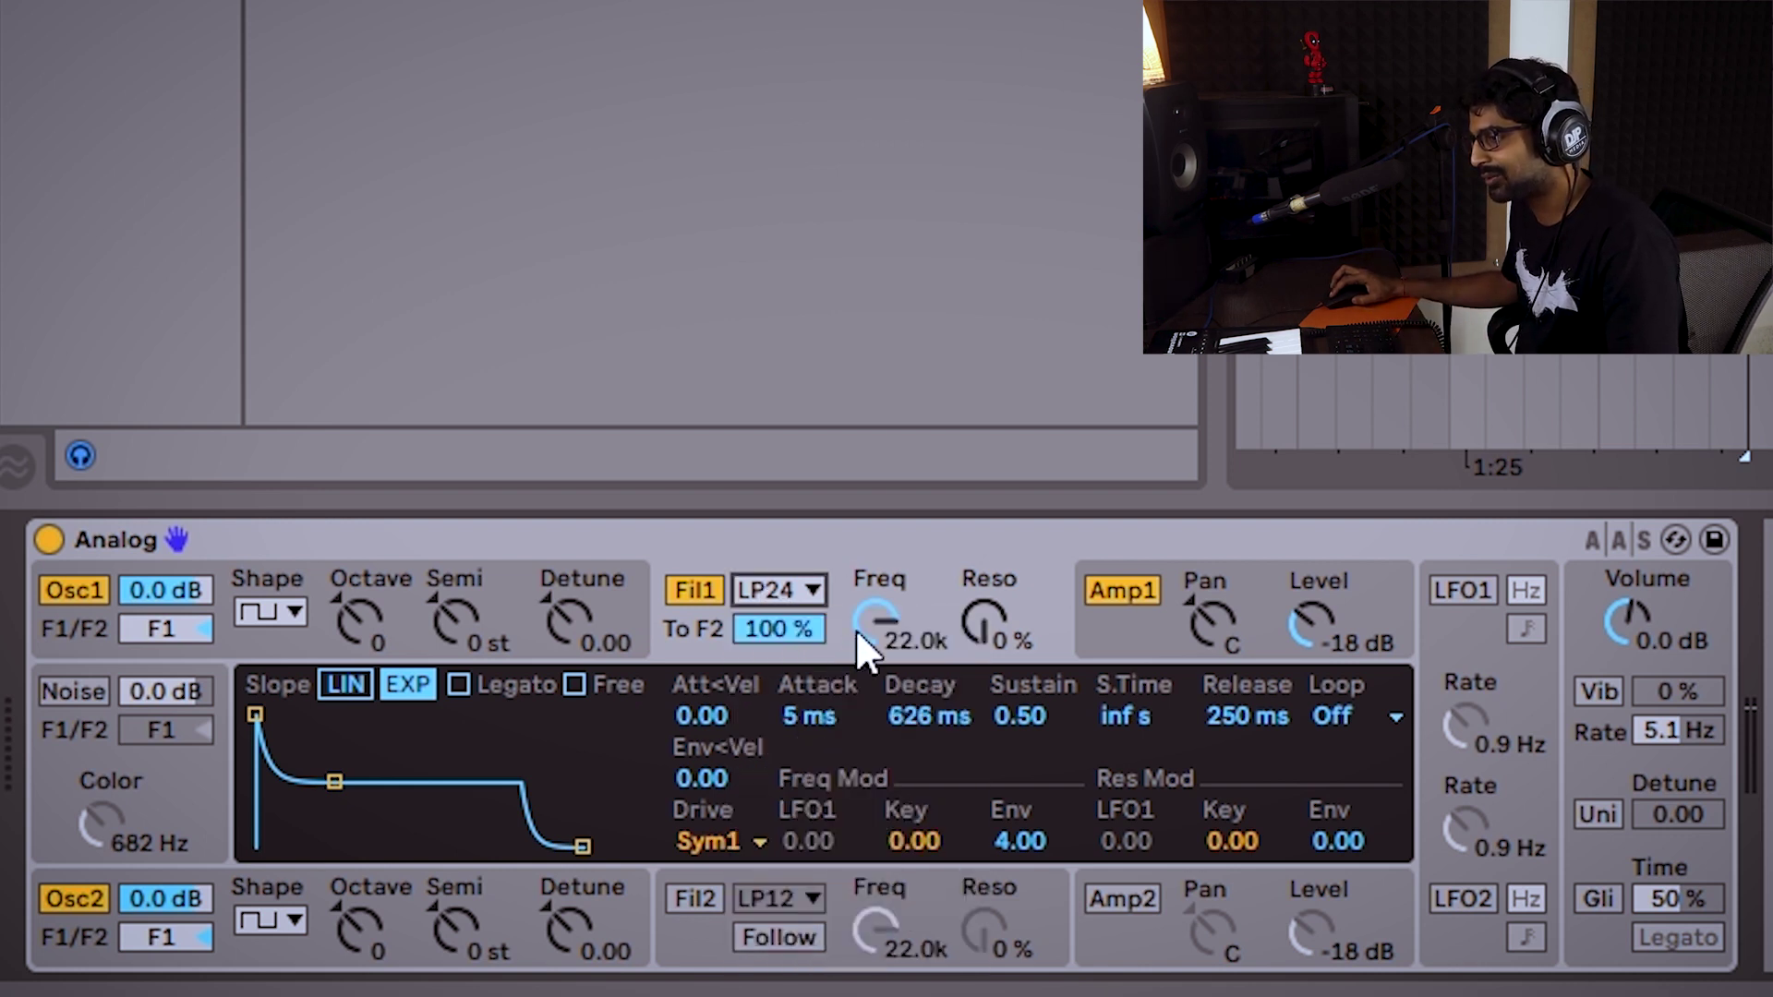
drag(847, 642, 846, 688)
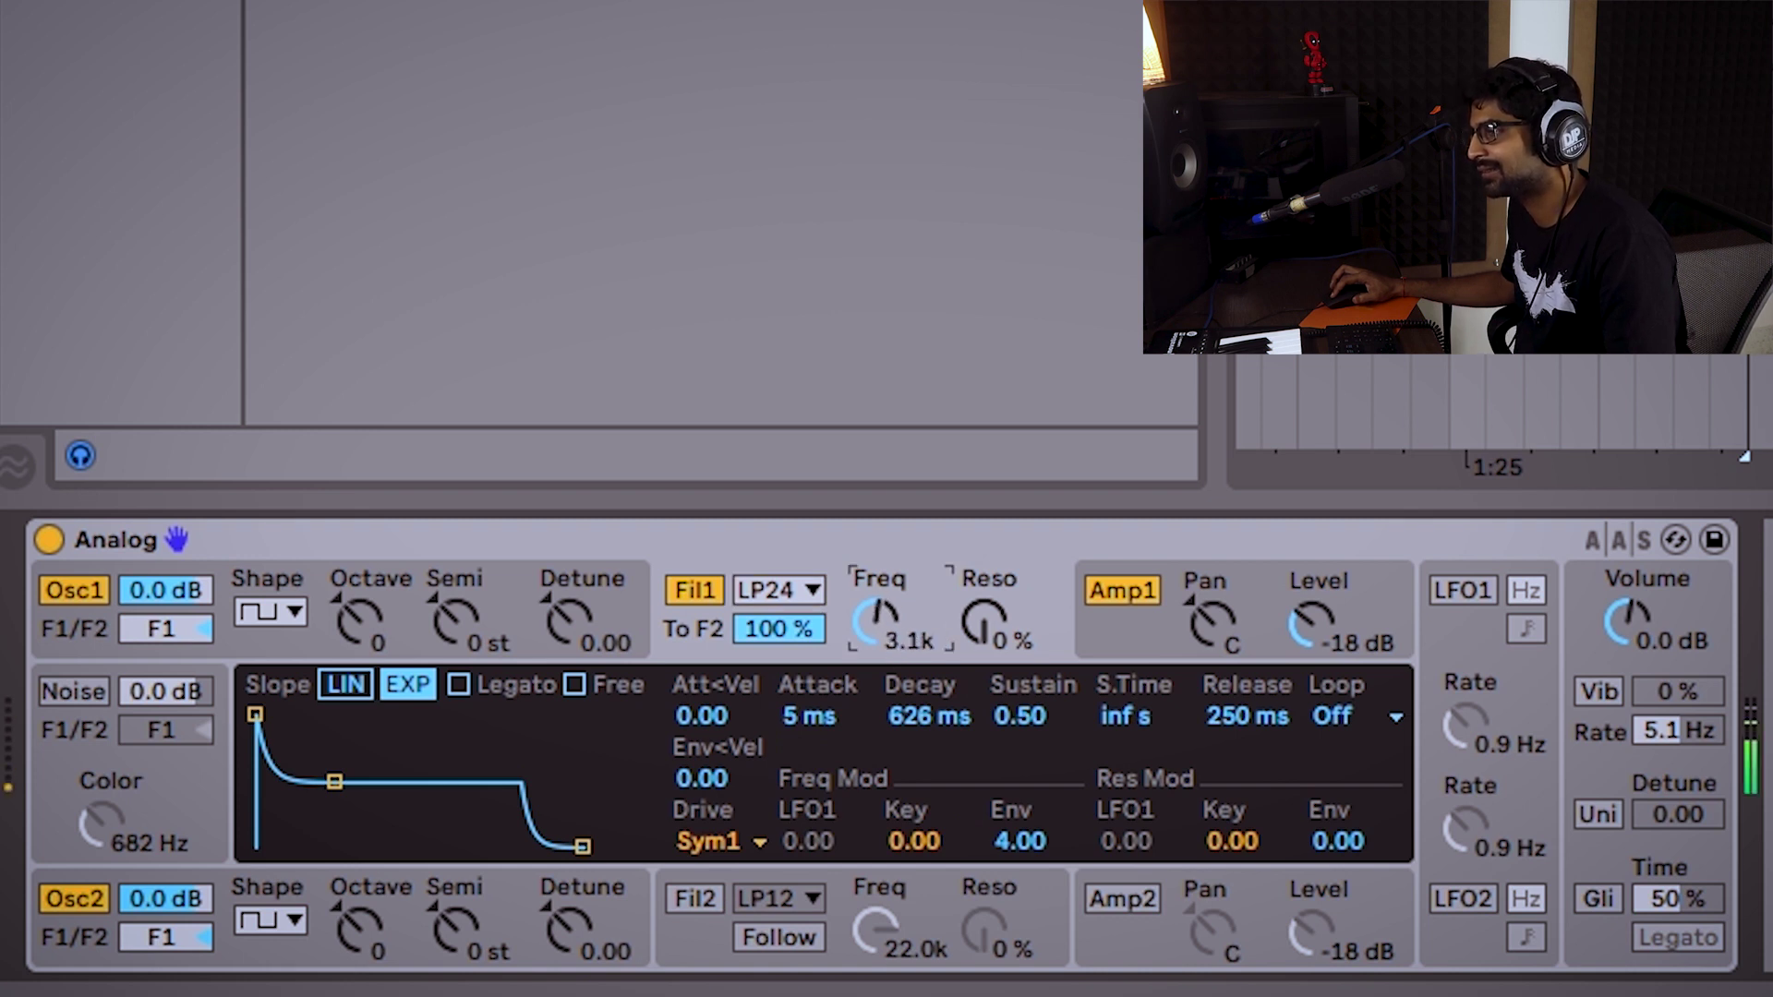
drag(877, 623, 938, 634)
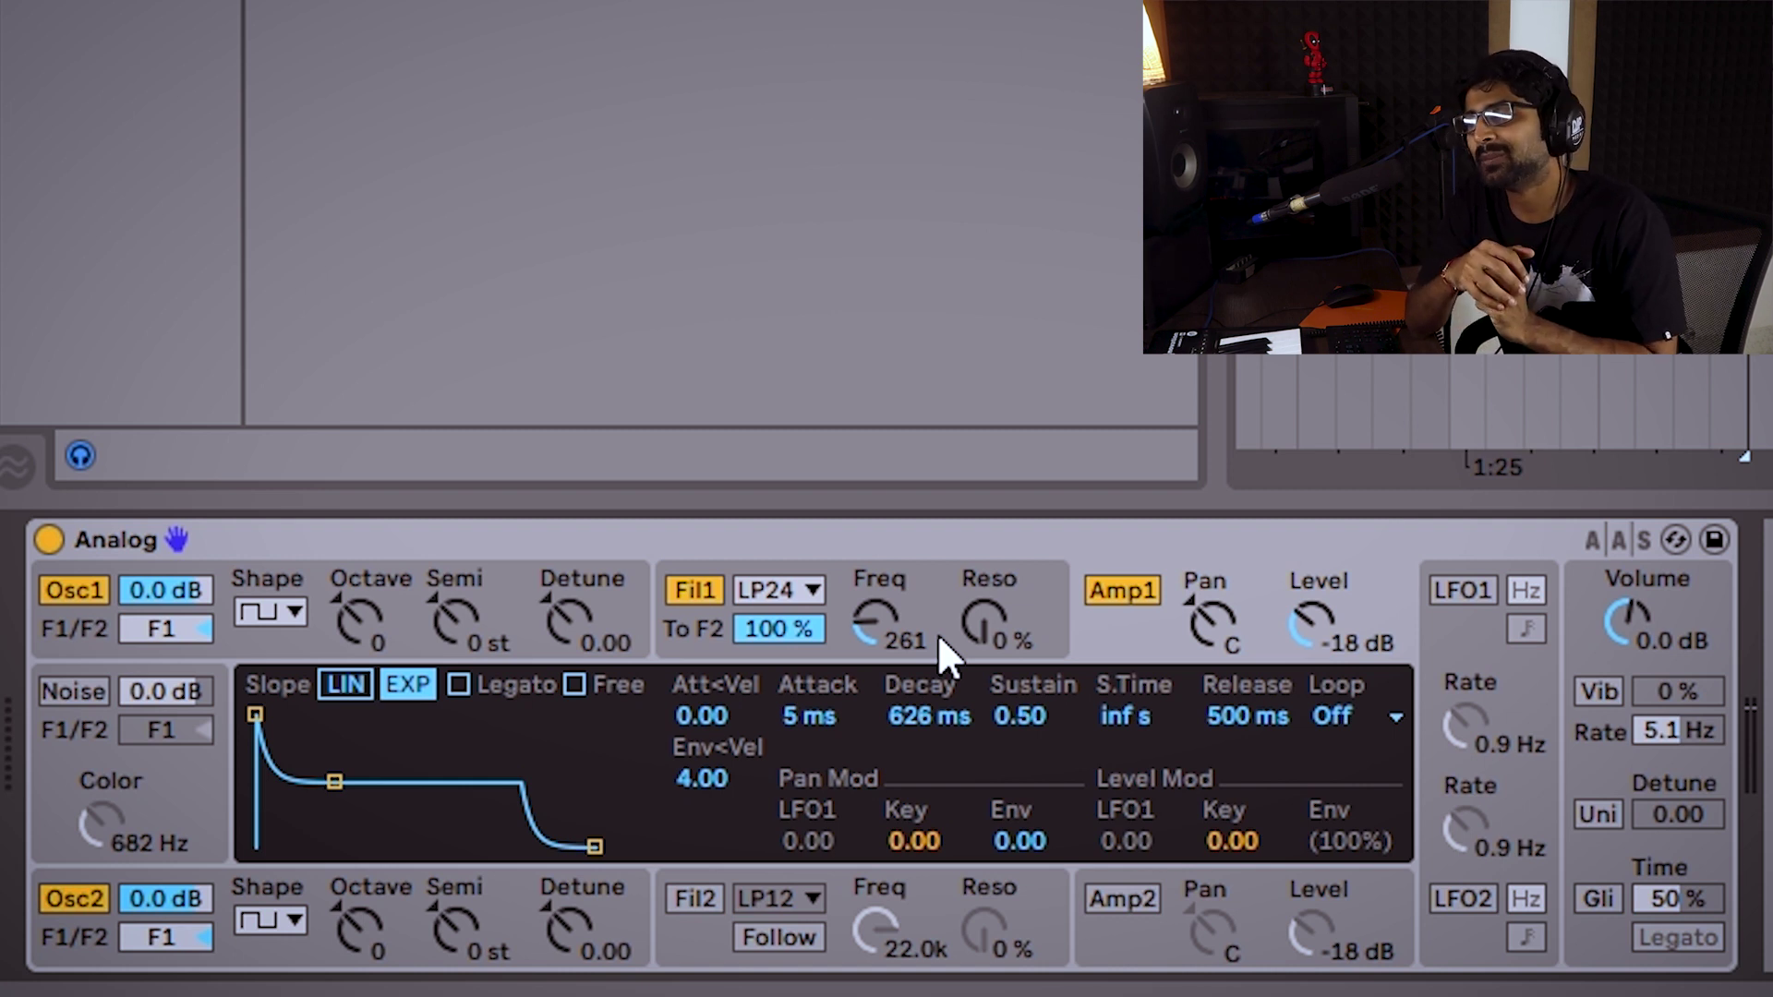
Set the envelope amount of Fil1's frequency modulation to 16.00.
click(932, 582)
click(1034, 835)
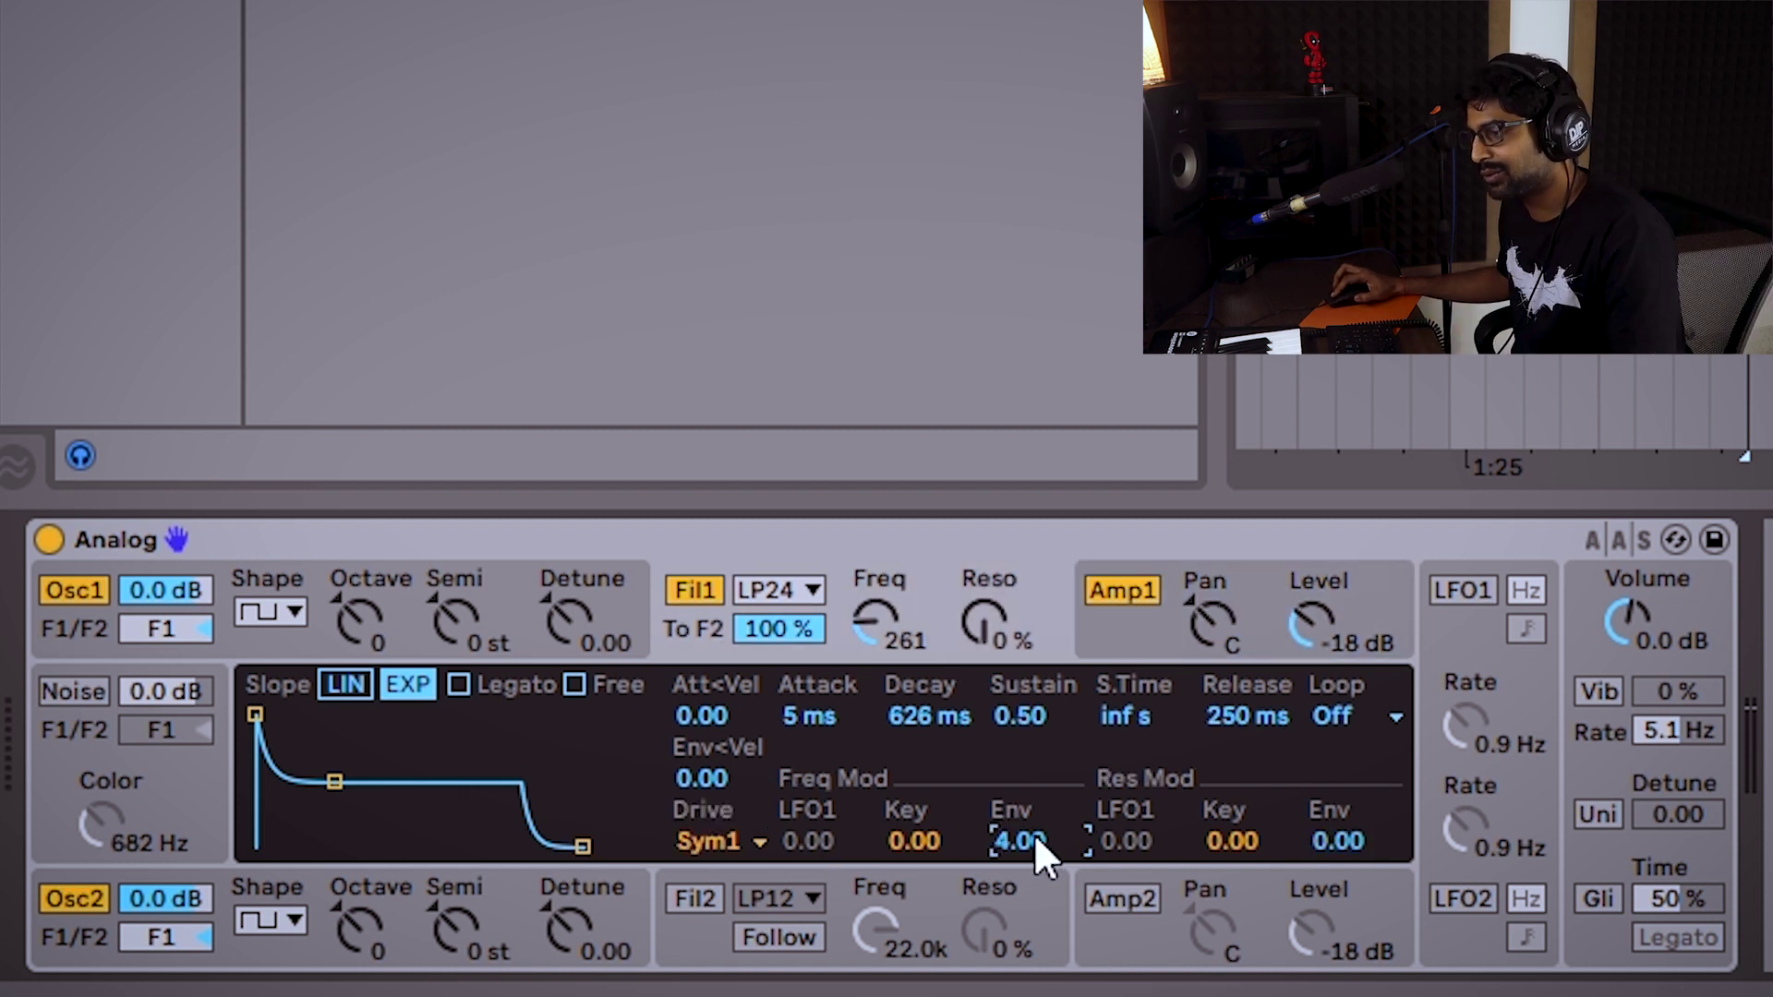
mouse_move(1025, 840)
mouse_down()
mouse_move(1025, 813)
mouse_move(1044, 850)
mouse_up()
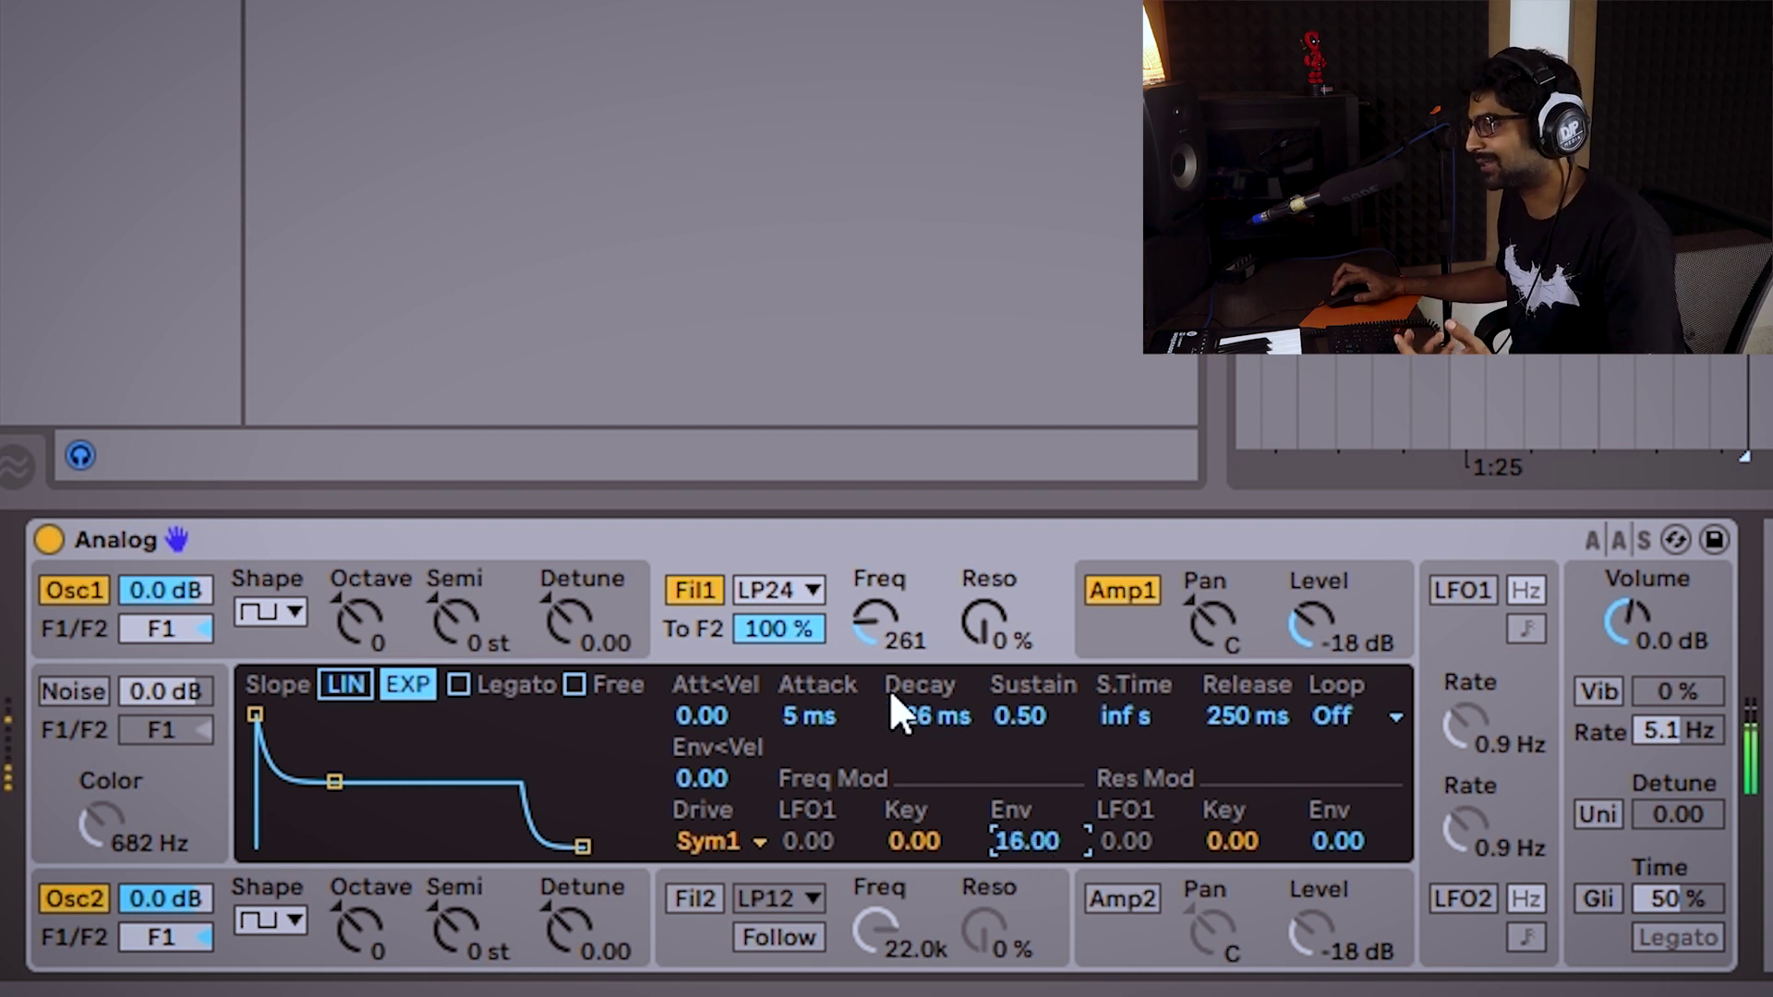
Set the Fil1 envelope's sustain to 0.00 and its decay to 234 ms.
click(1026, 712)
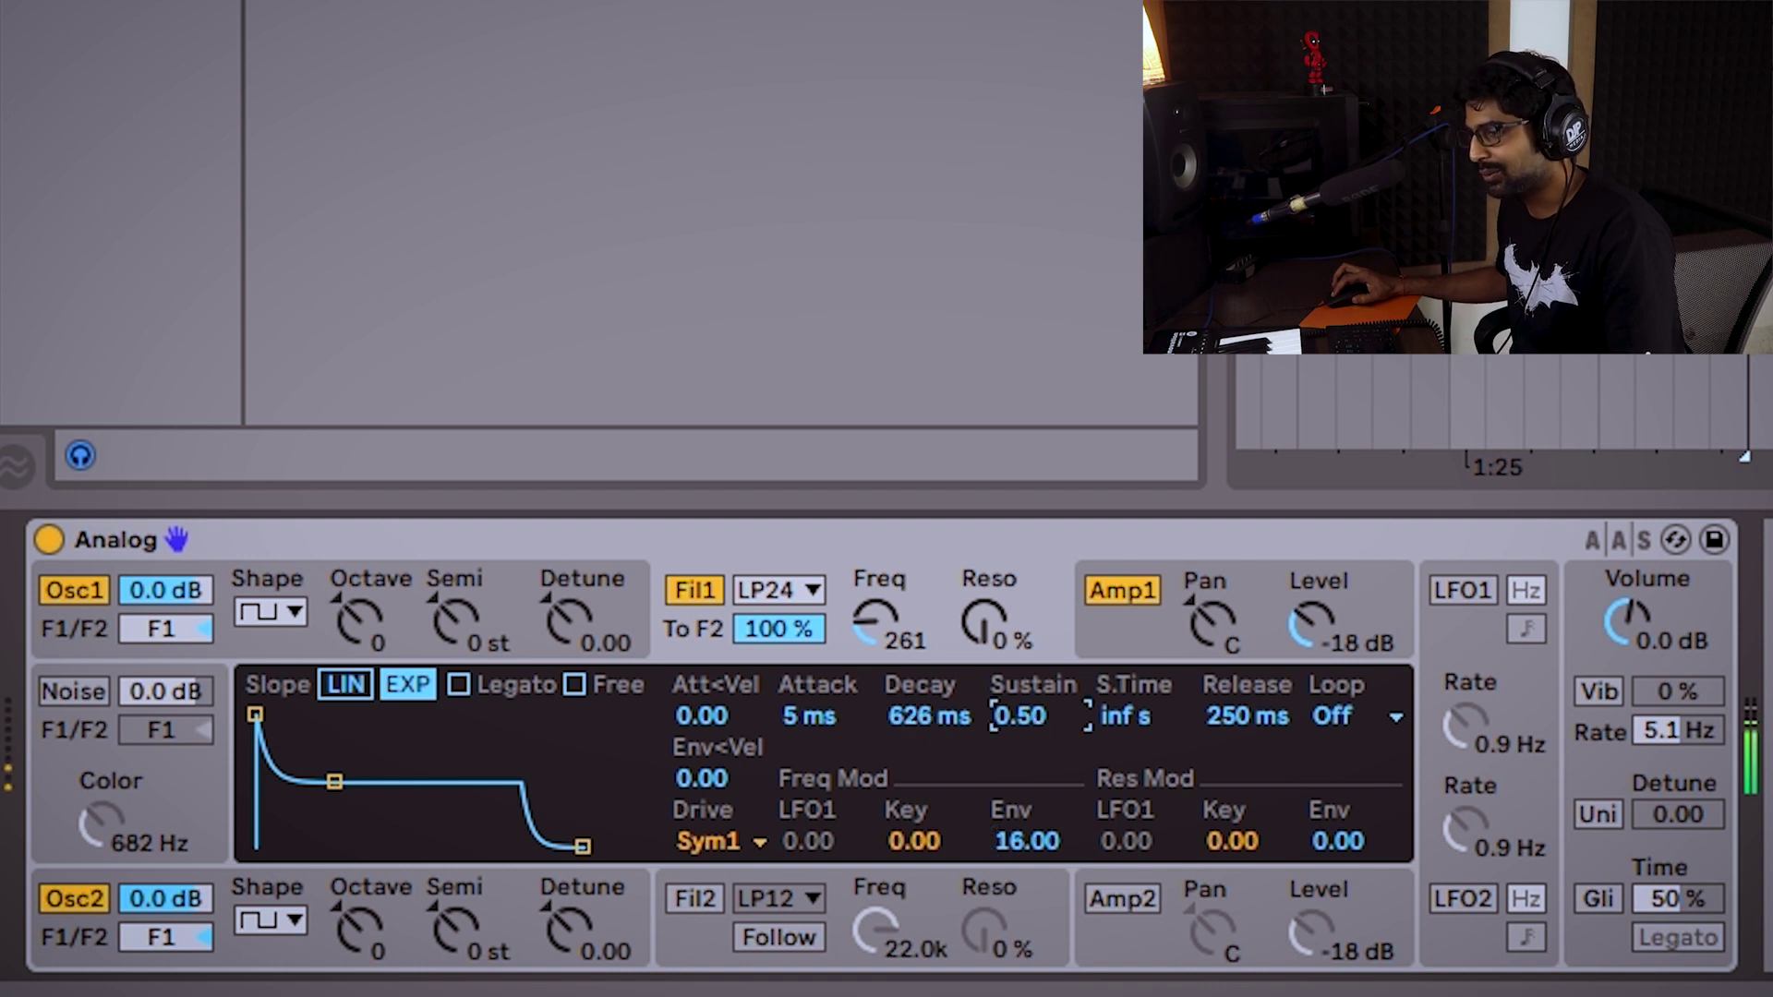
drag(1026, 712, 1026, 804)
click(922, 717)
drag(922, 717, 921, 796)
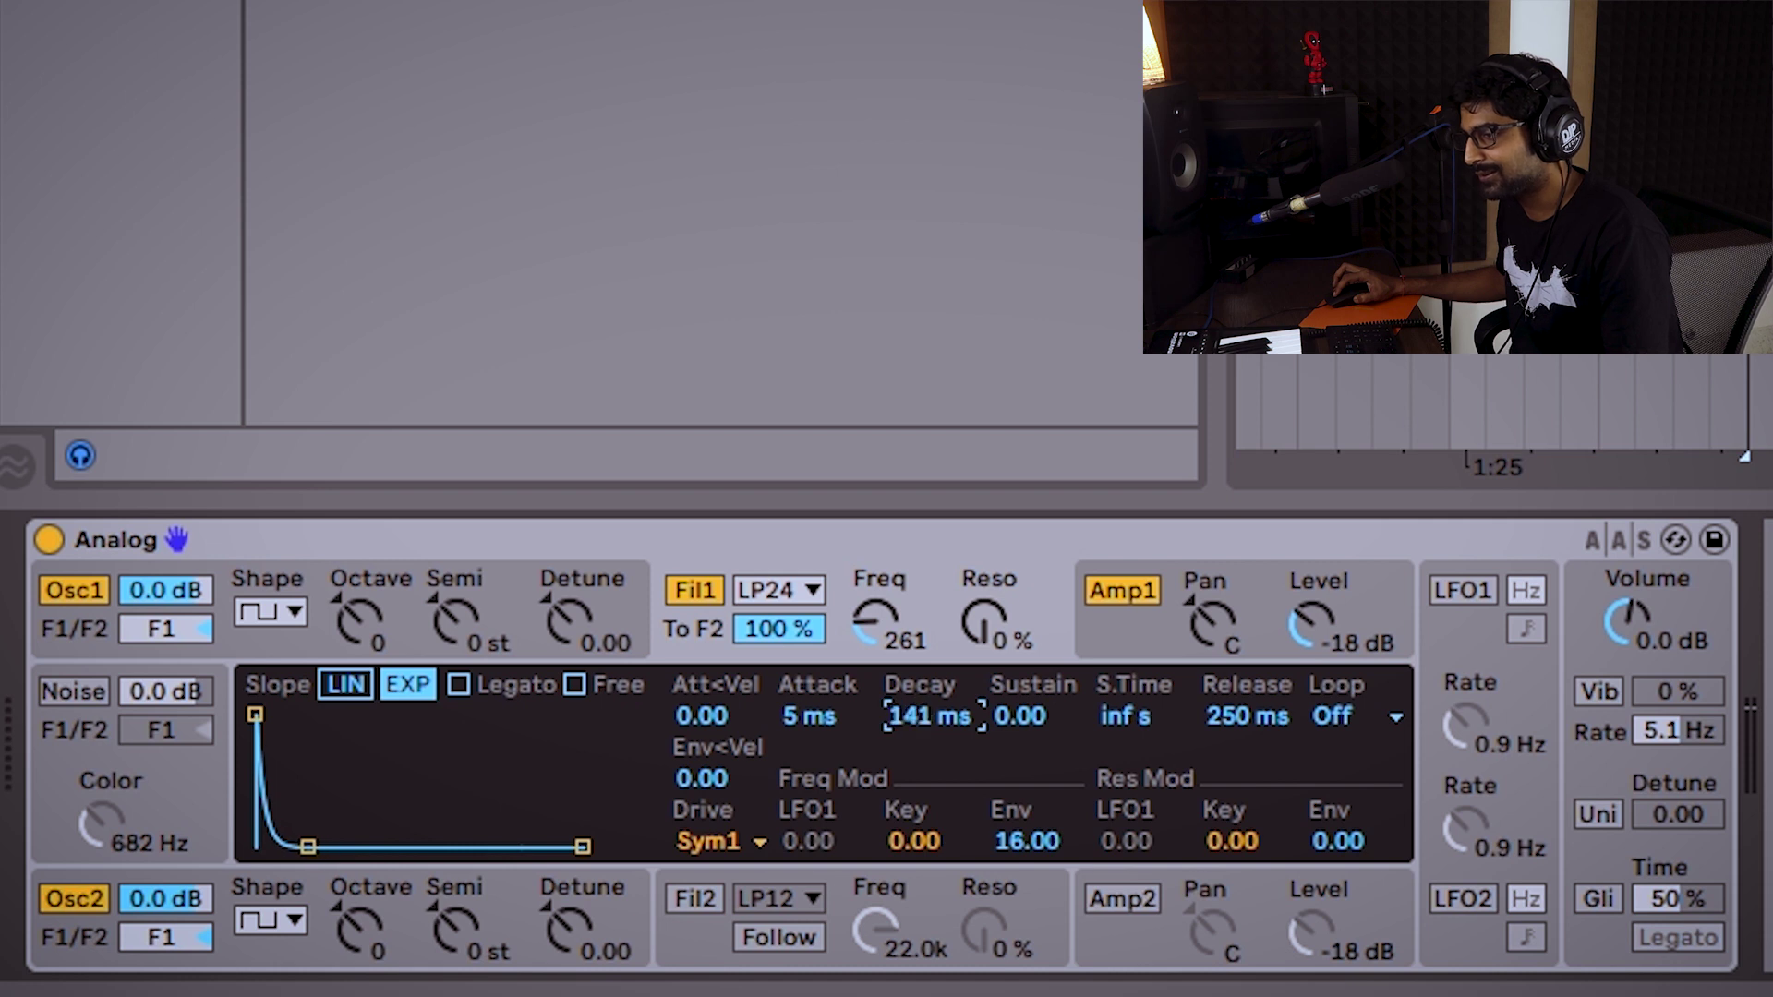
drag(921, 796, 922, 781)
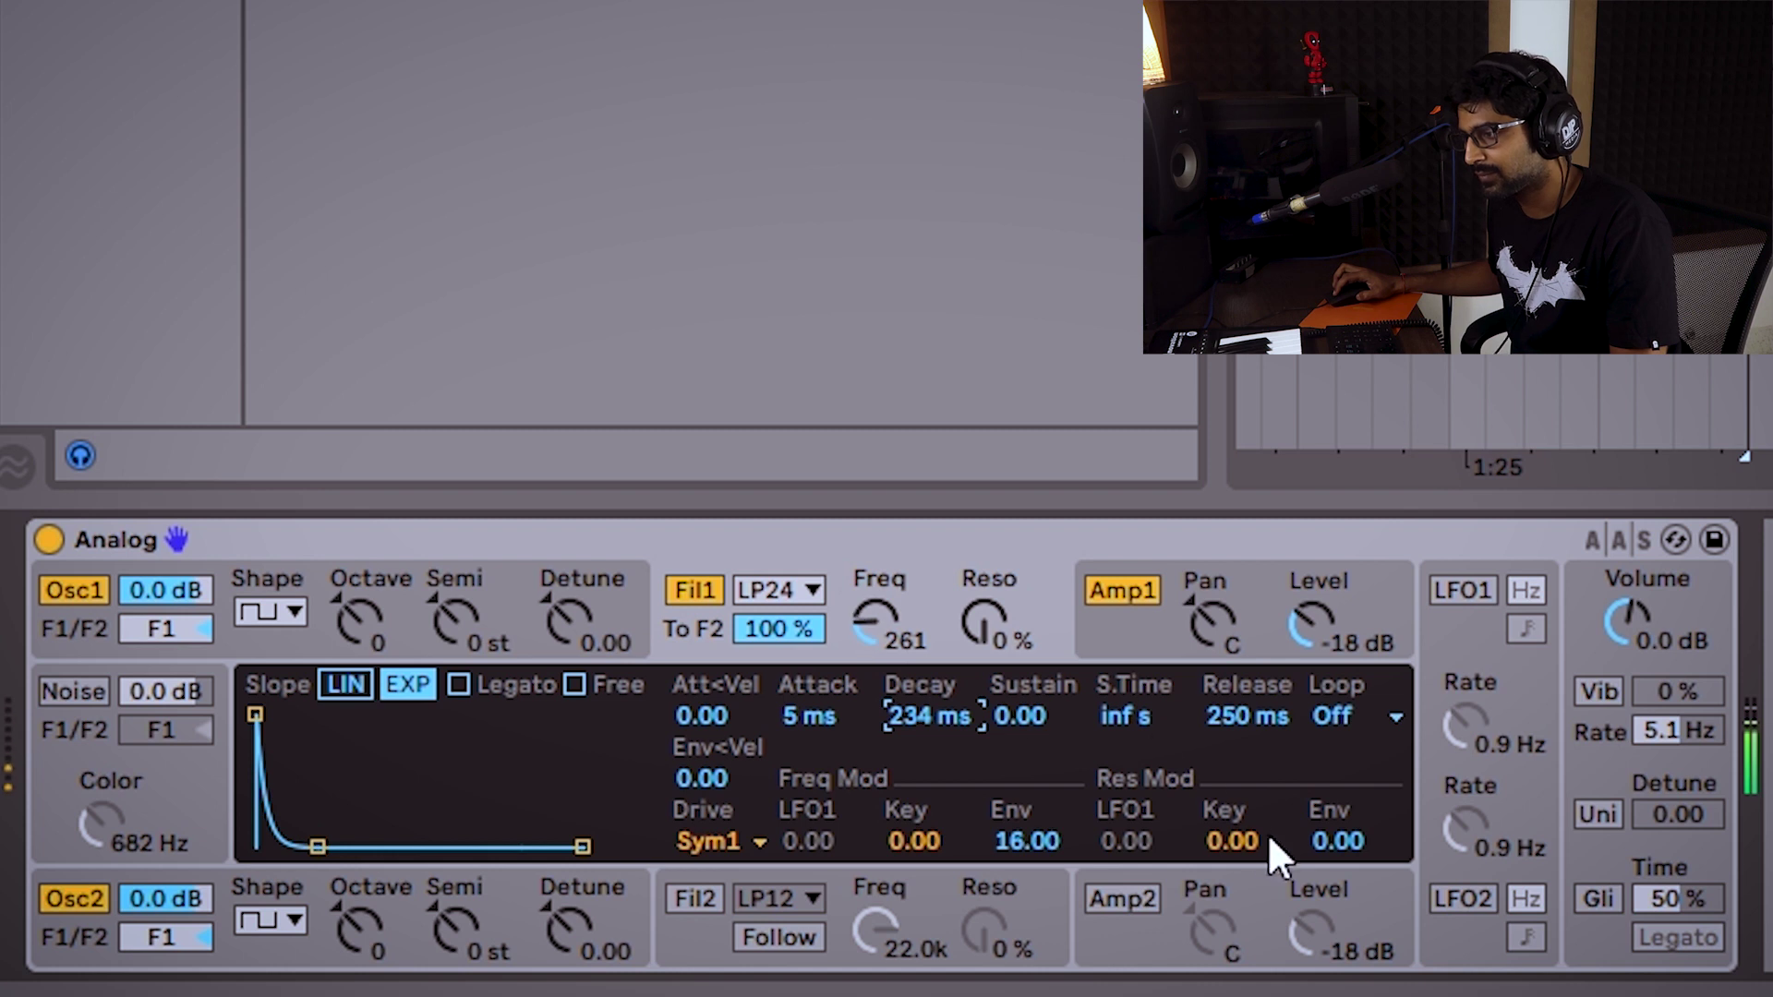
Set Fil1's resonance modulation envelope amount to 1.35 and its resonance to 9 %.
drag(1328, 836, 1328, 820)
drag(1337, 841, 1337, 817)
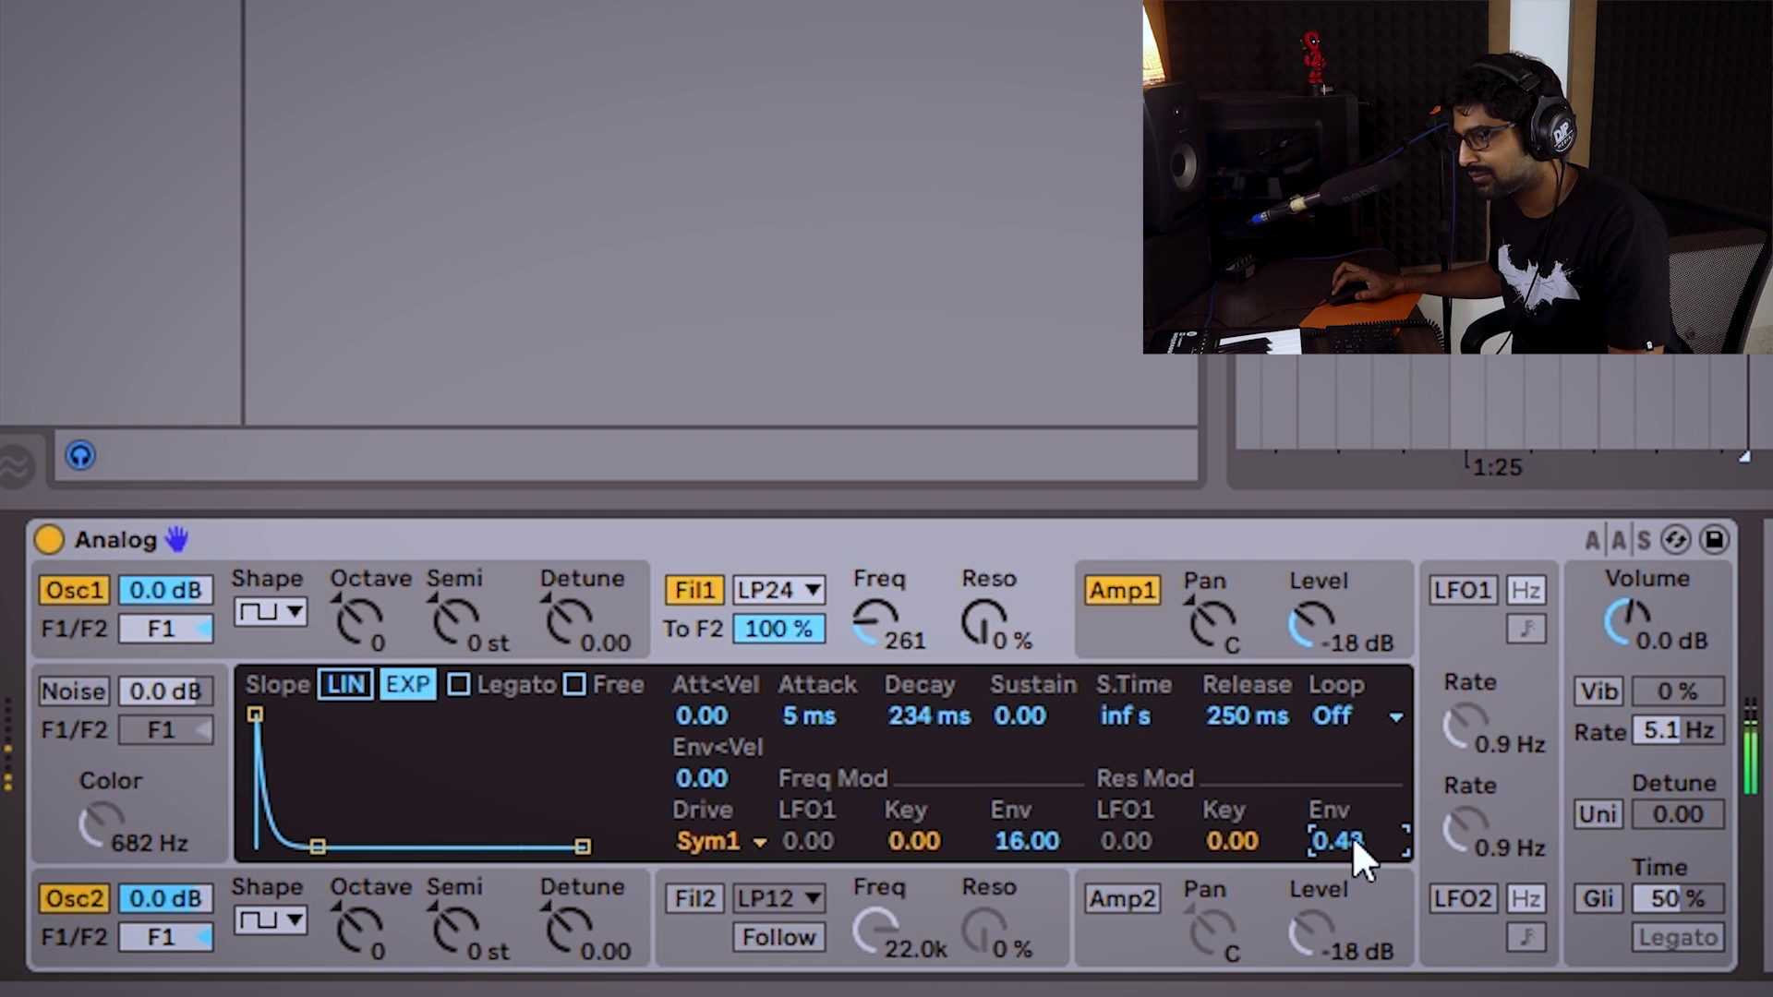
drag(1352, 835, 1353, 797)
drag(1006, 639, 1007, 635)
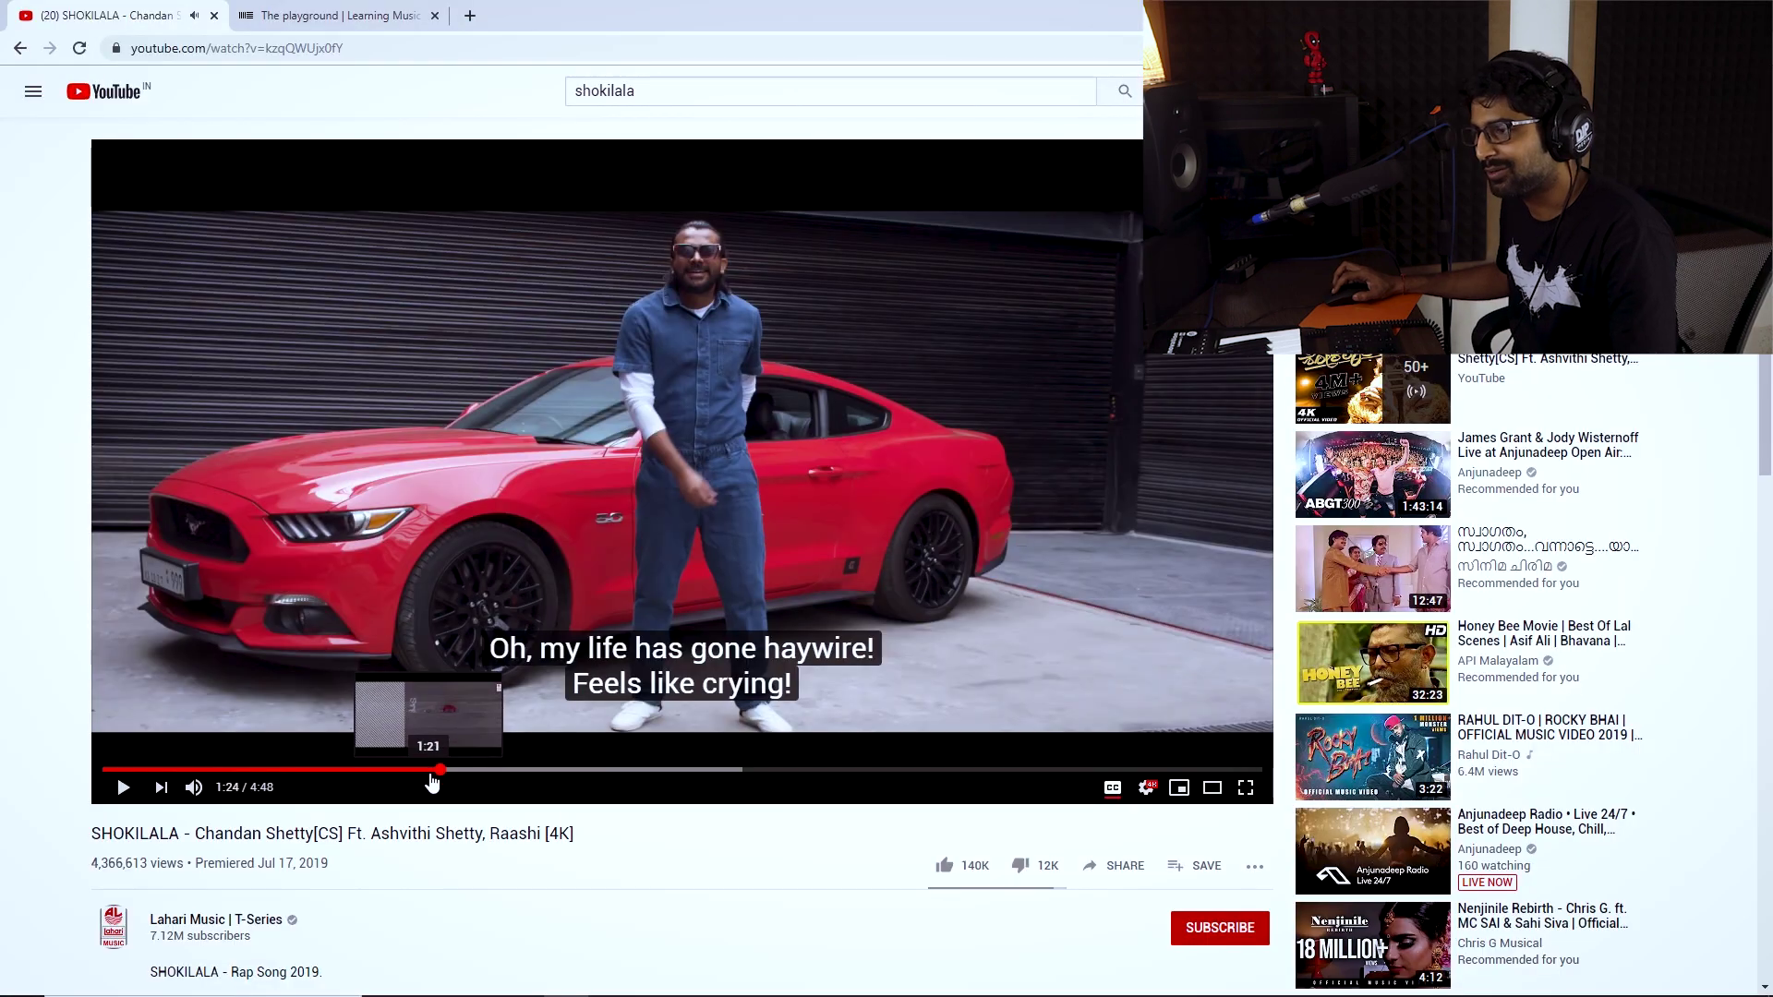
Switch to YouTube and play the SHOKILALA reference from 1:21 to compare the bass sound.
click(430, 780)
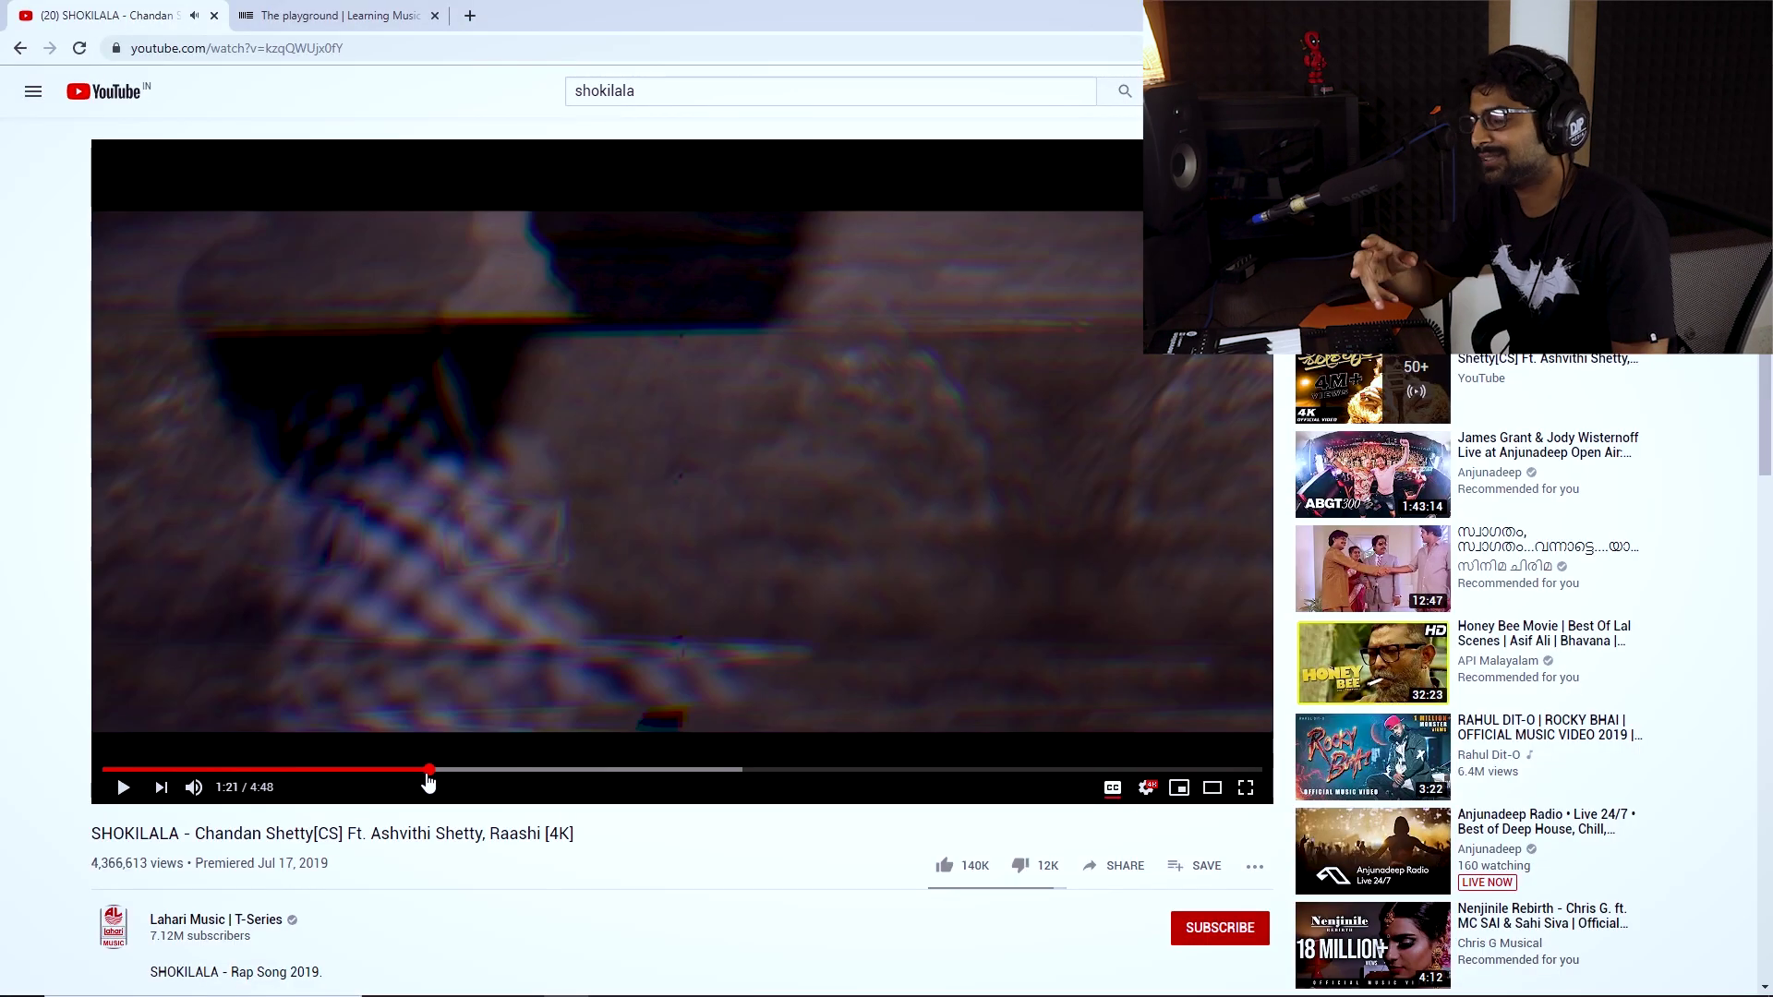
key(space)
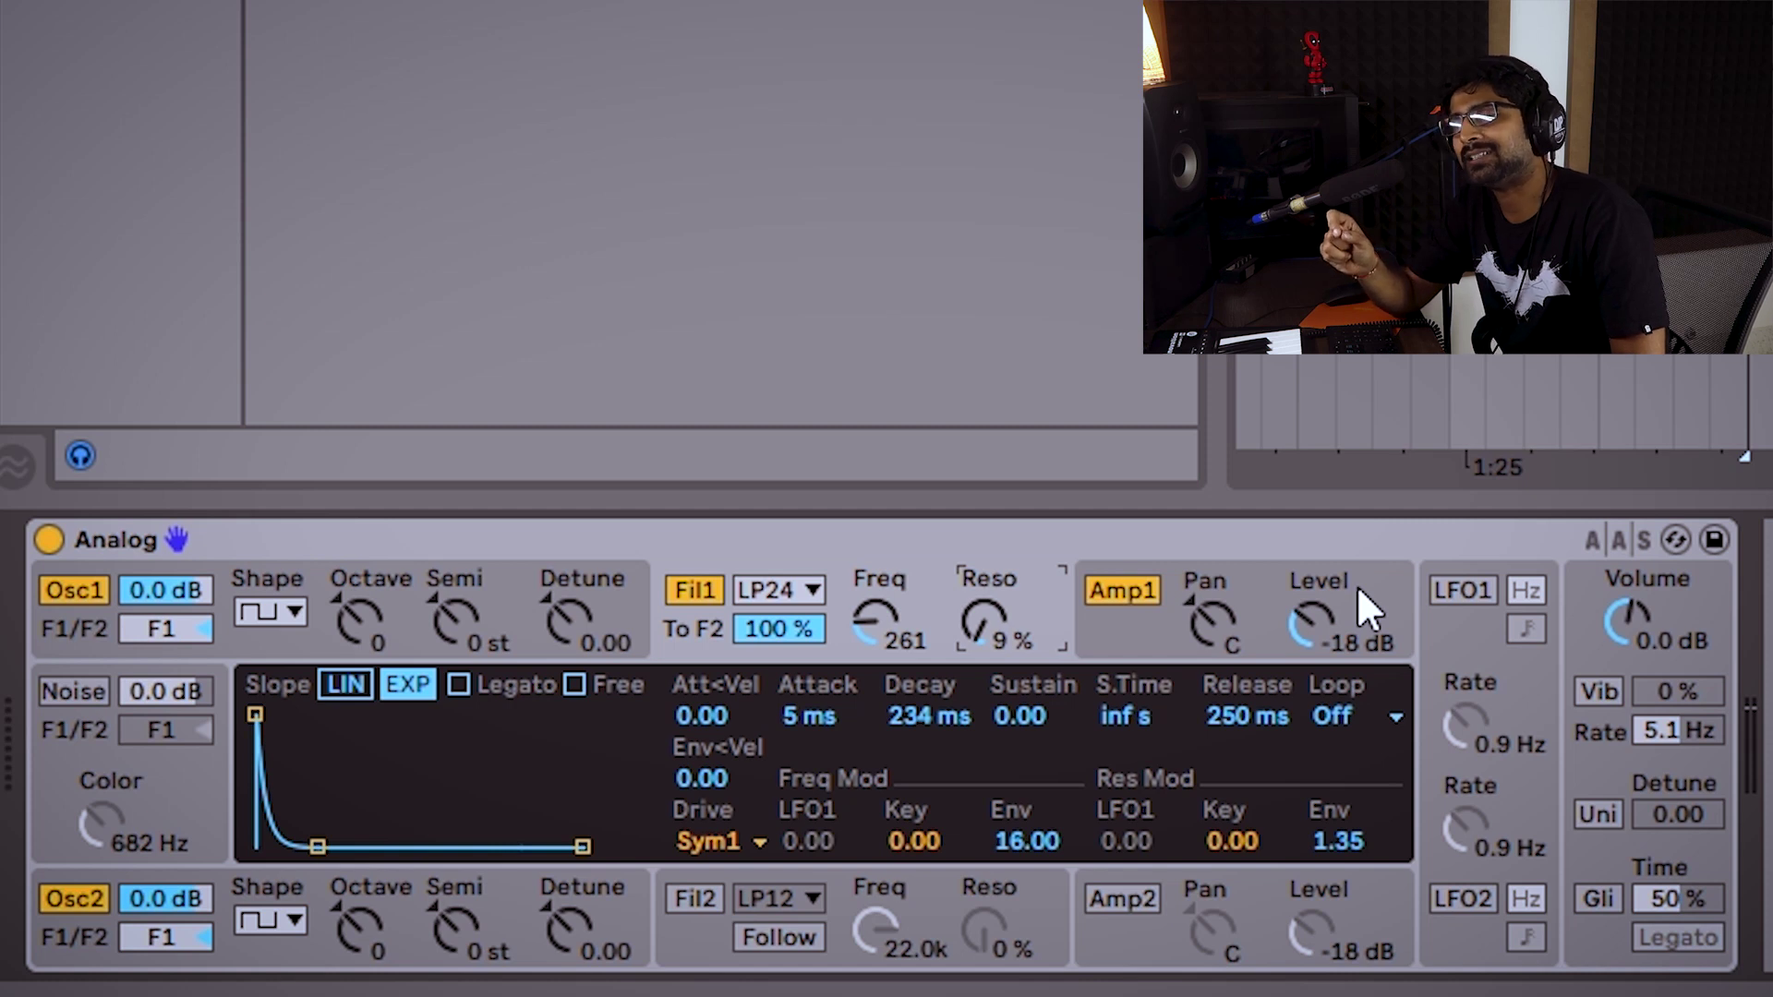
Set the release of Amp1's envelope to 48 ms.
click(1272, 588)
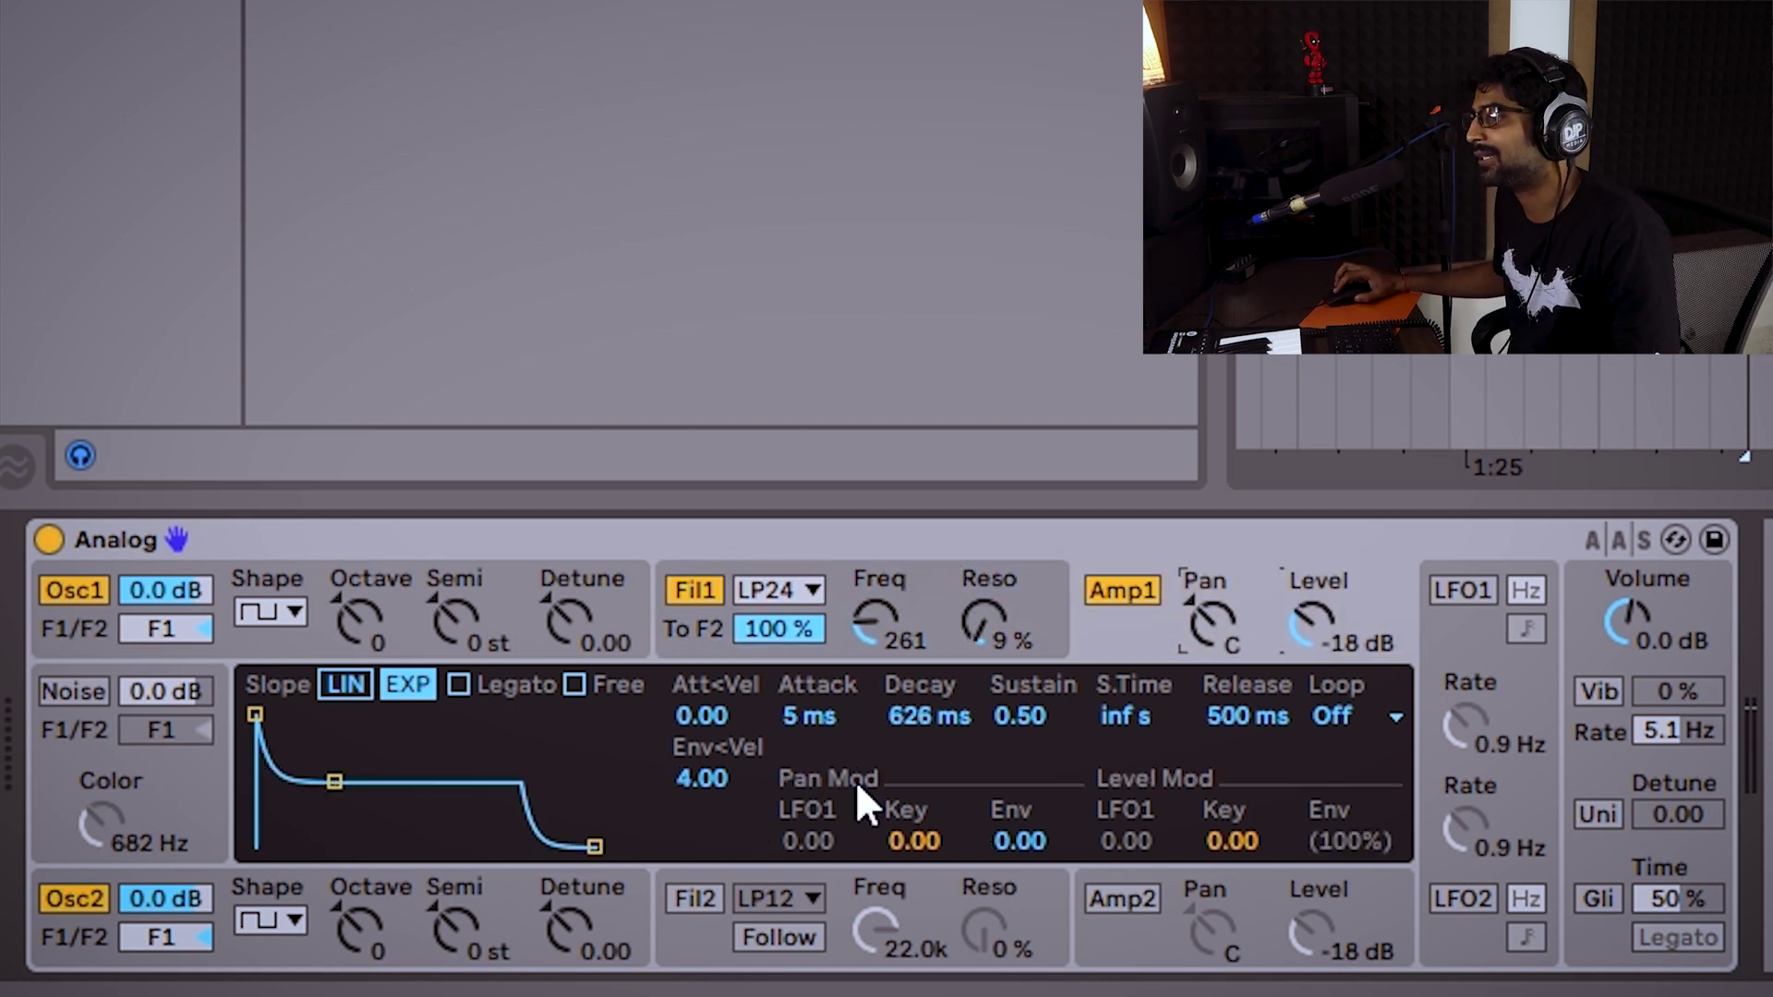
click(1256, 717)
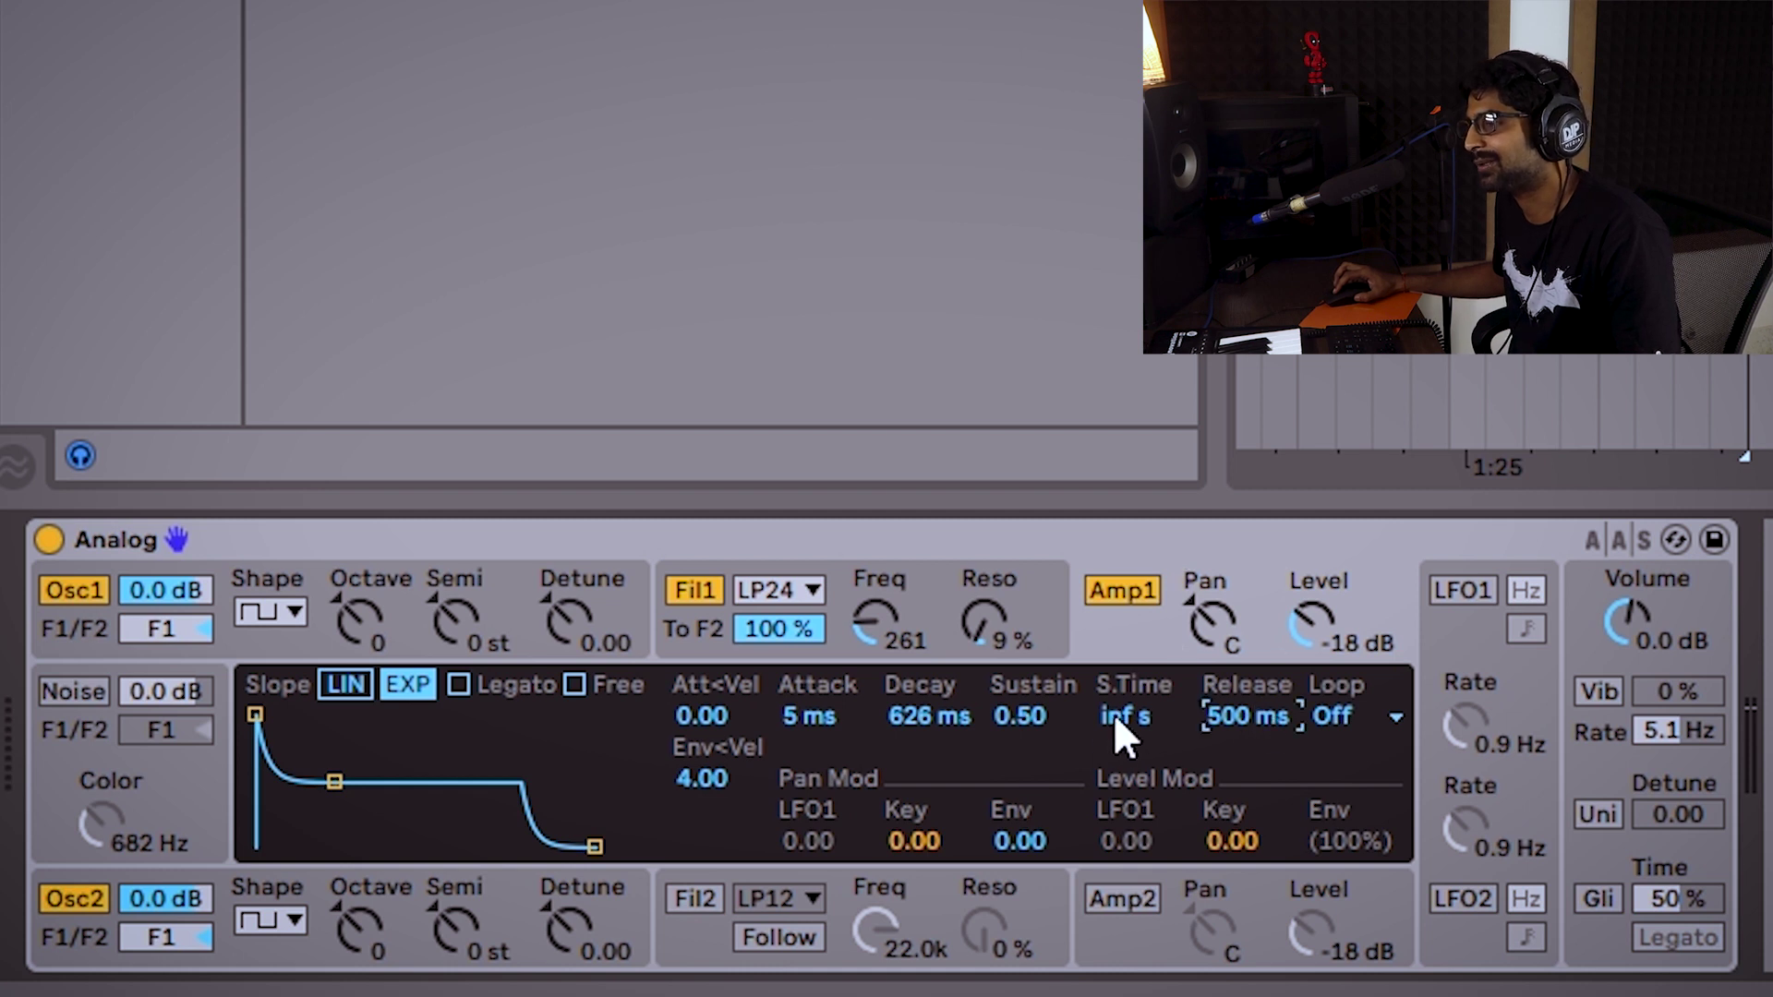
drag(1249, 717, 1249, 863)
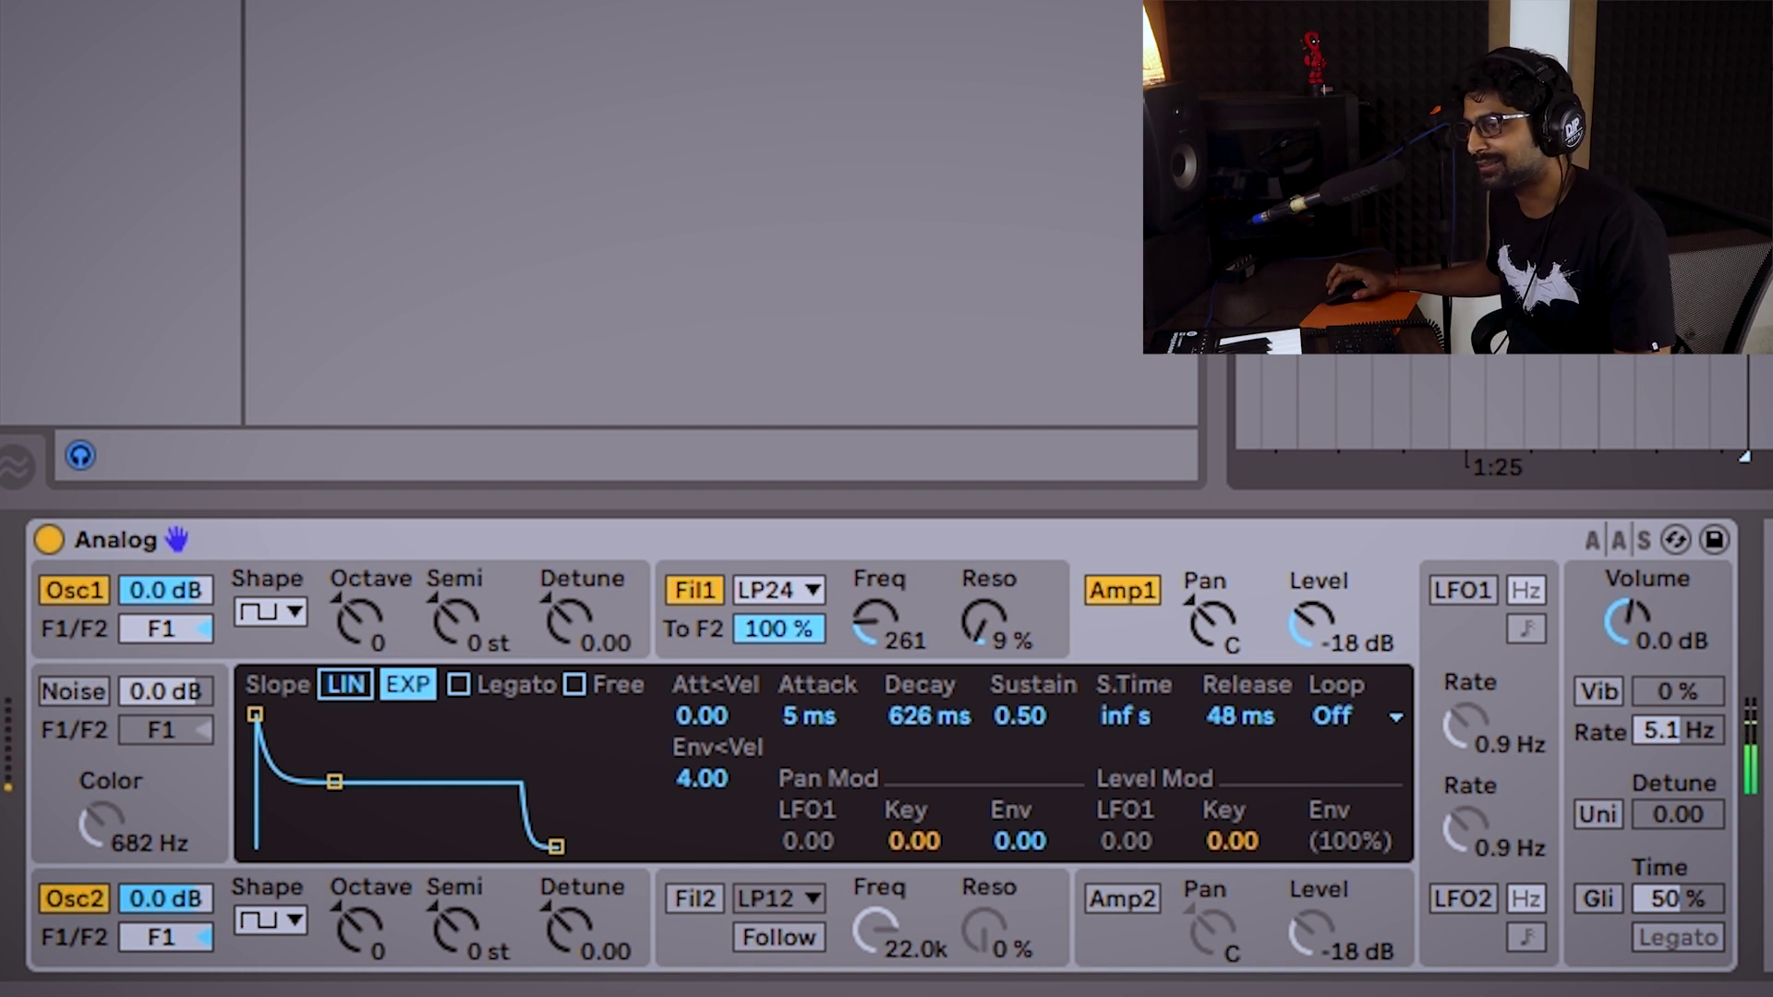
Set the envelope amount of Fil1's frequency modulation to 7.58.
click(920, 583)
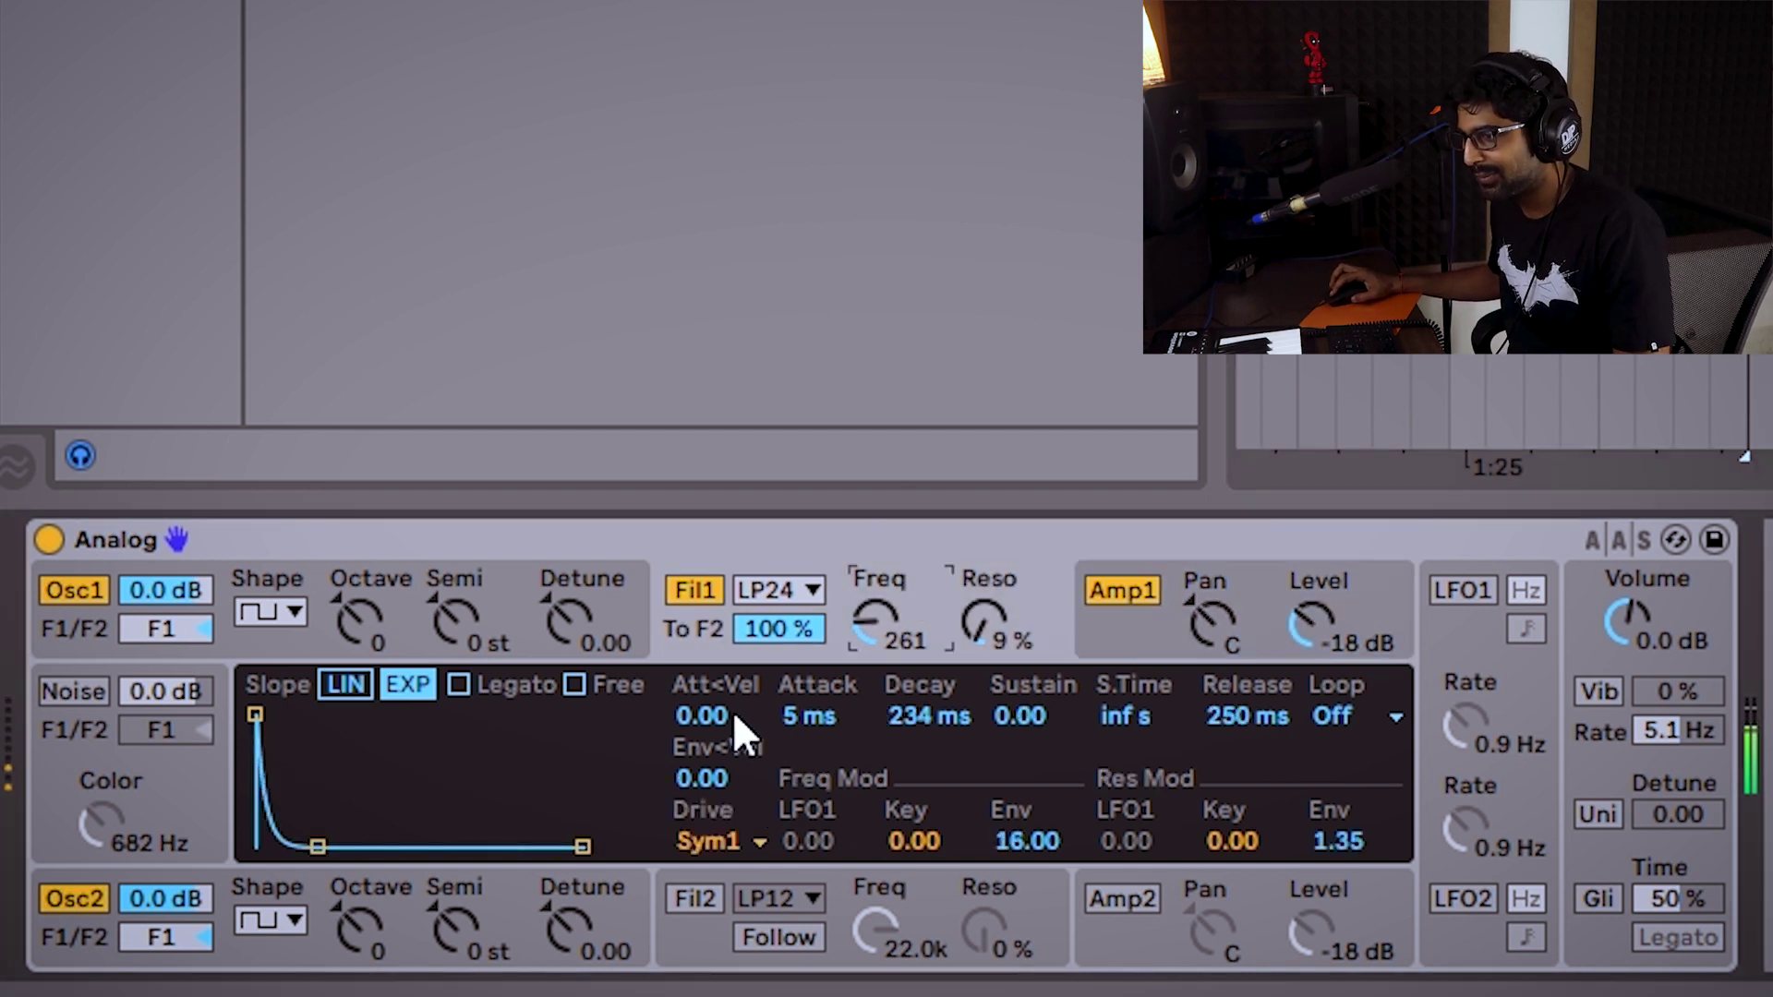
click(1020, 841)
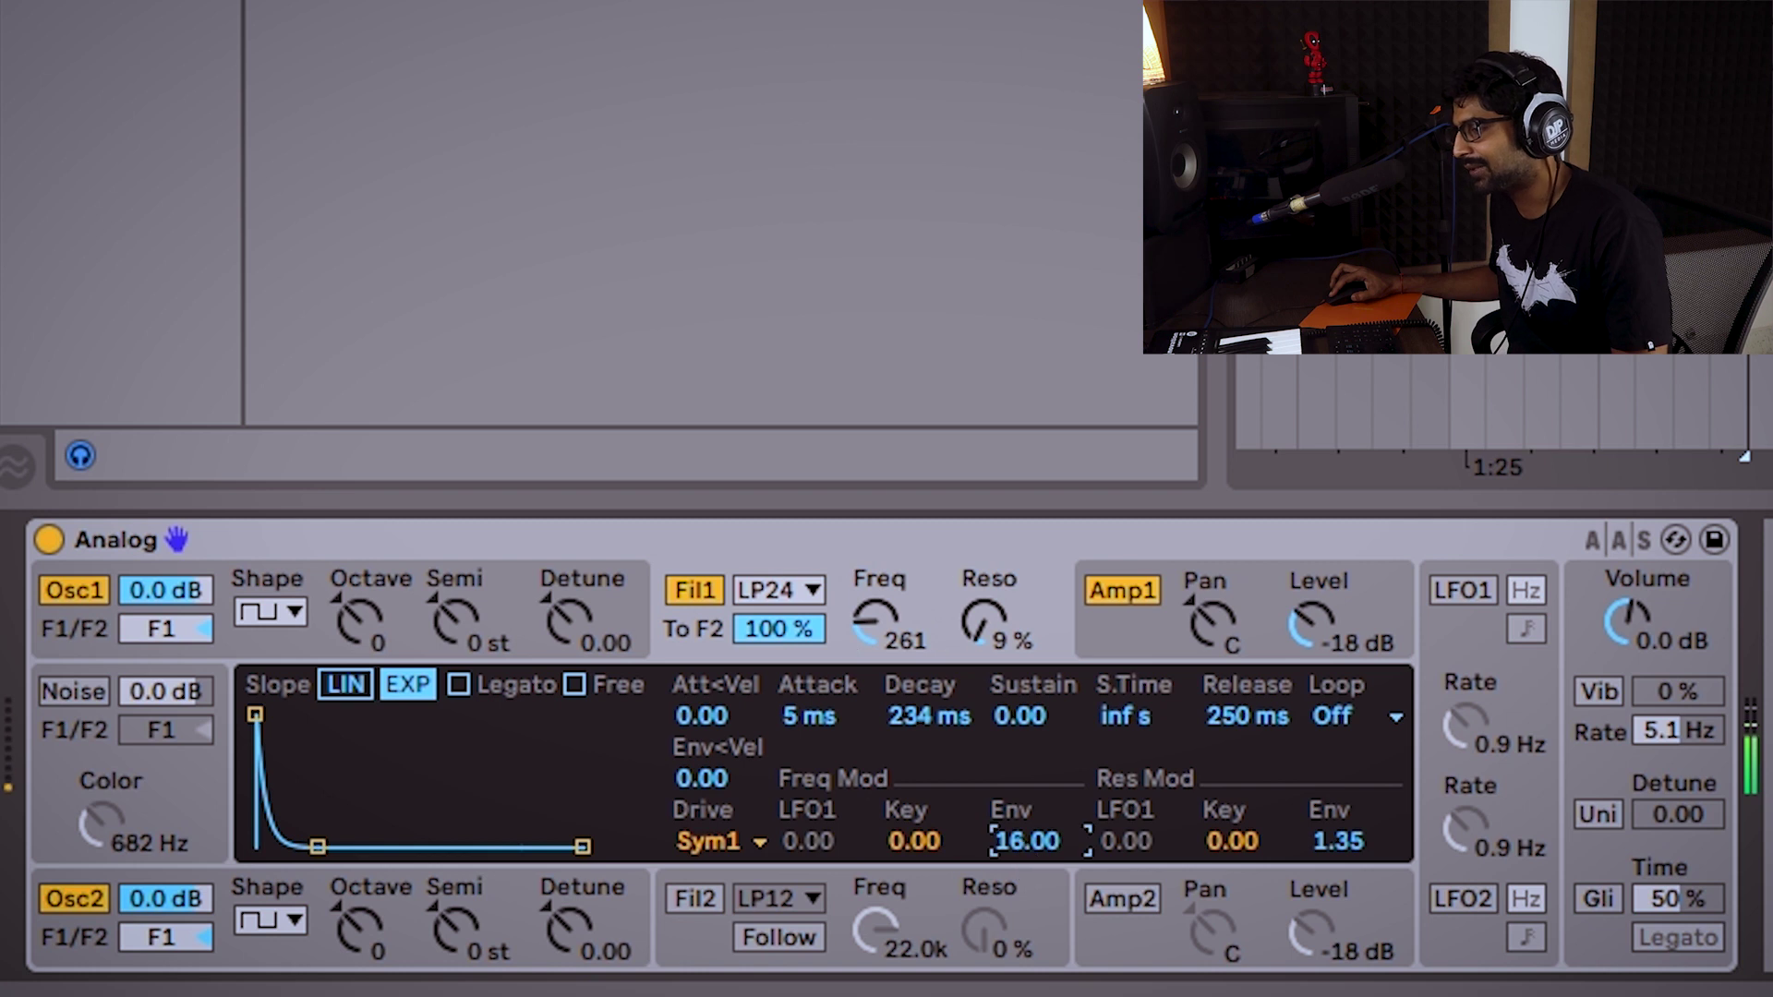
drag(1020, 840, 1019, 858)
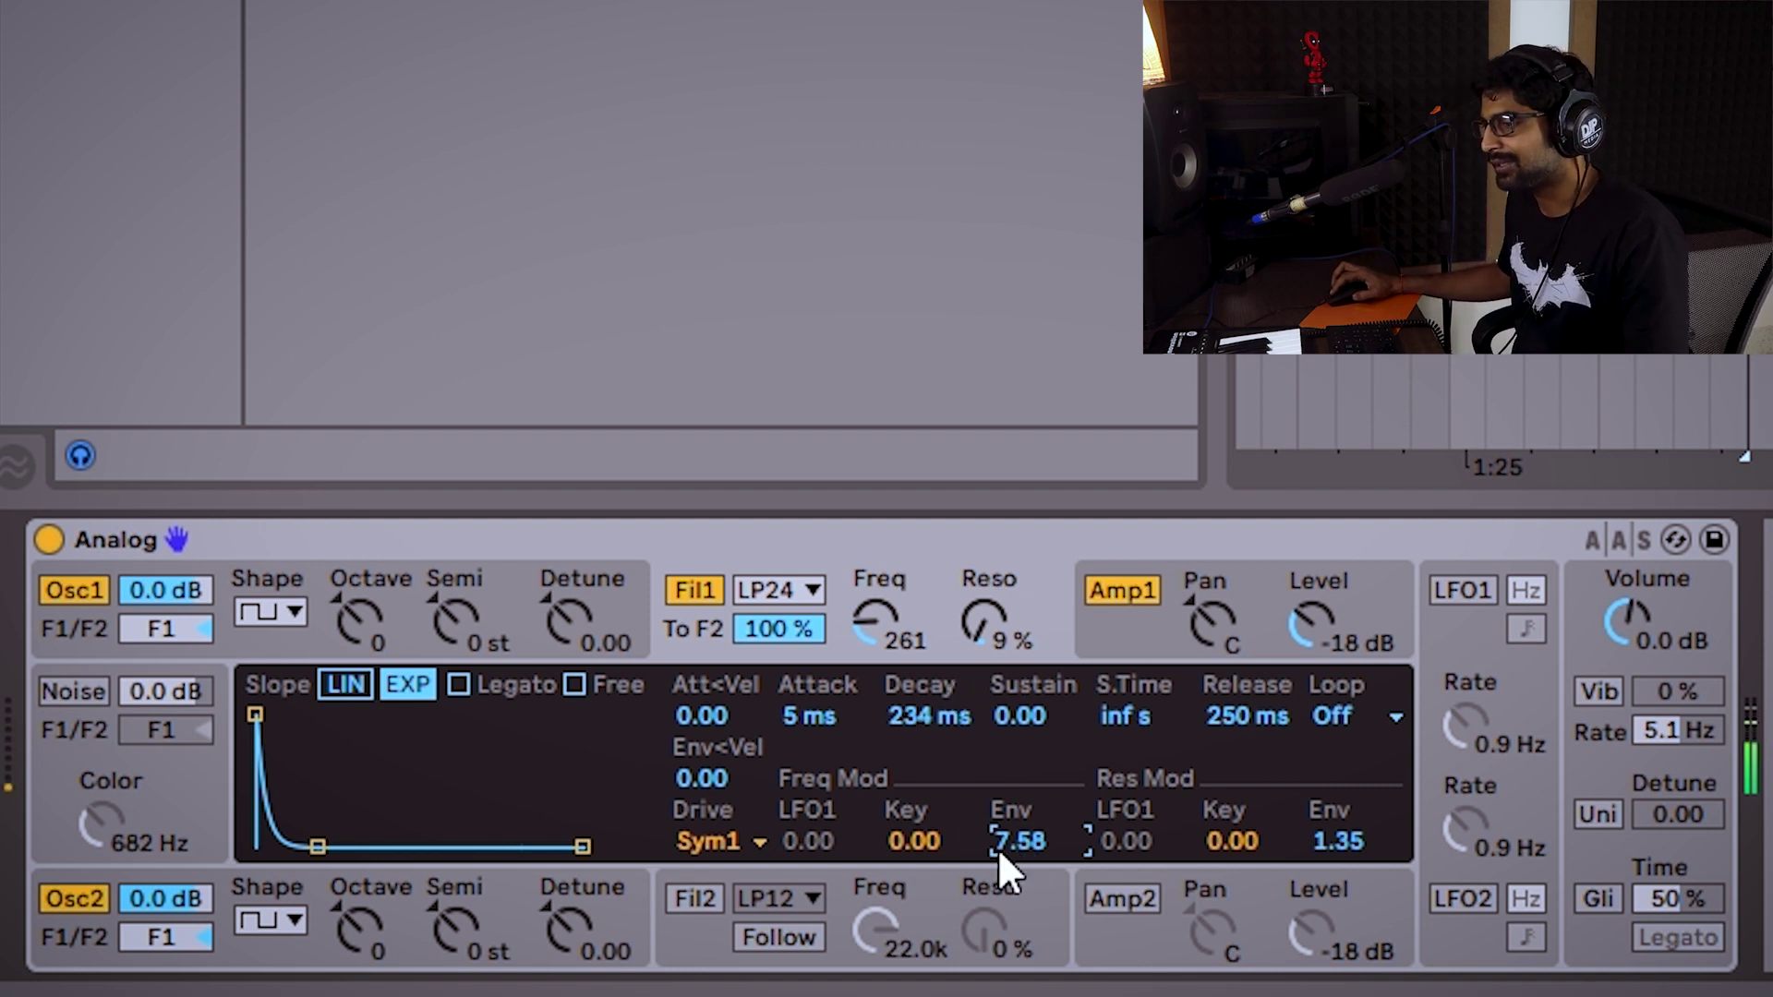
Set Osc1's sub oscillator level to 69 %.
click(295, 575)
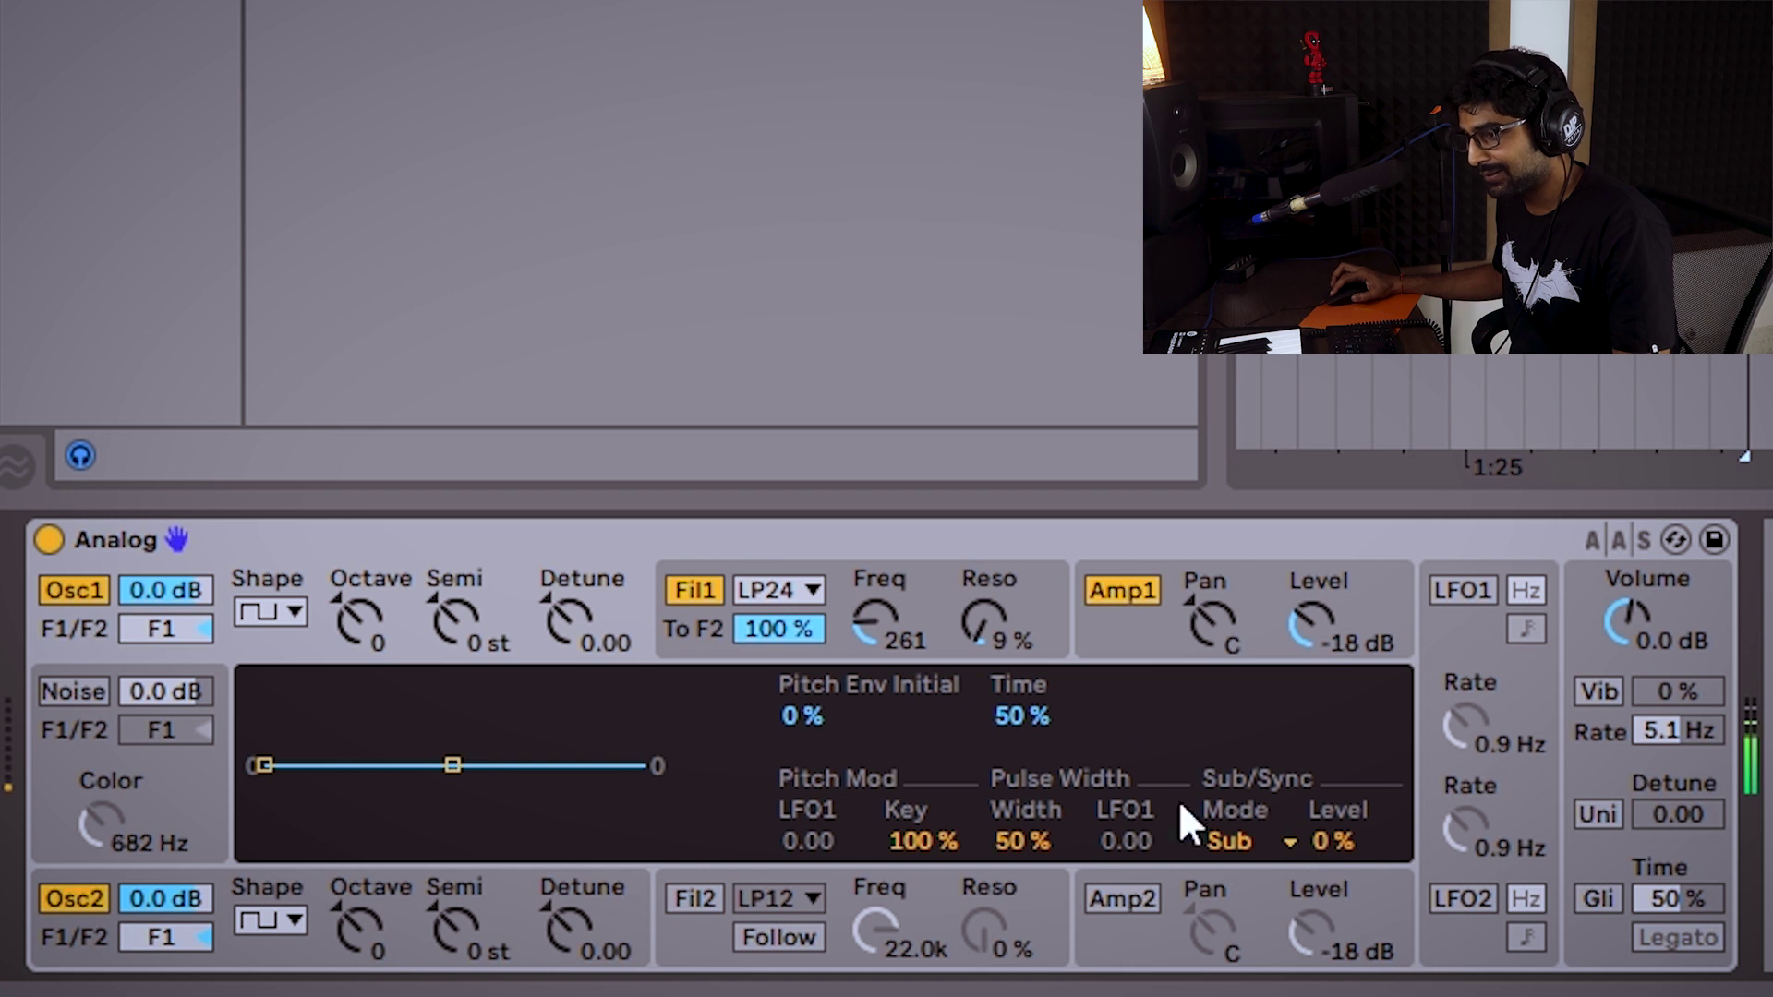
click(330, 591)
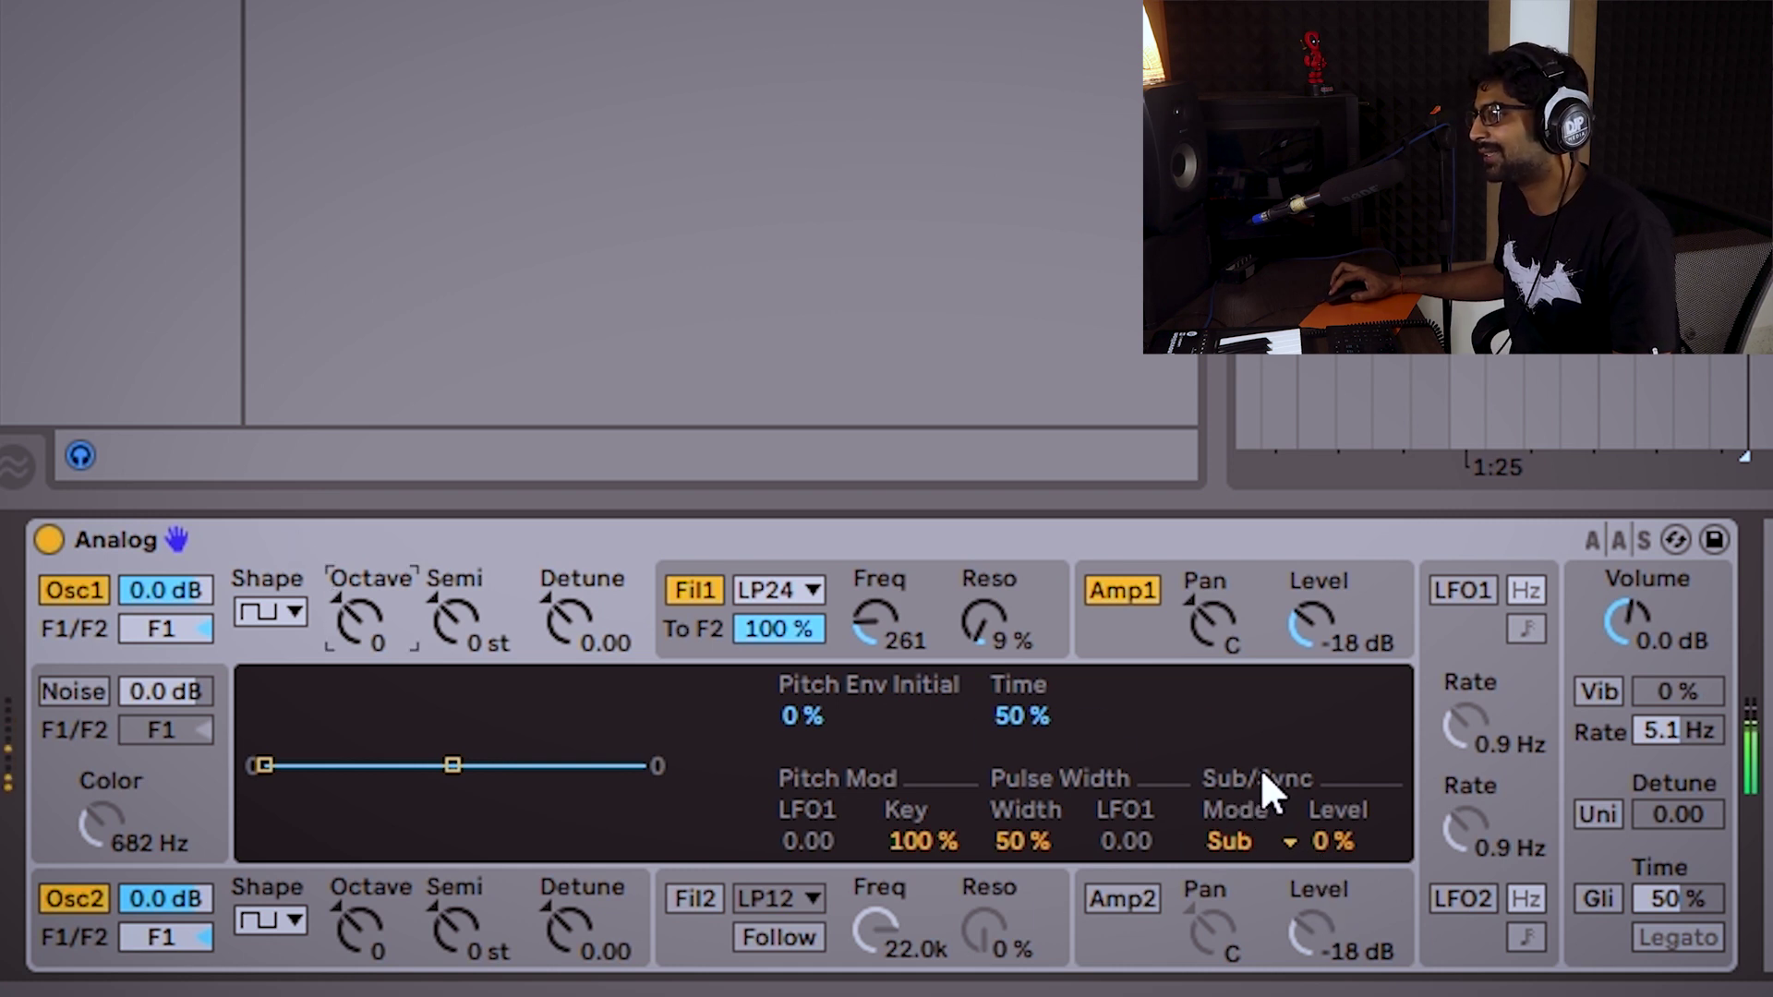
drag(1336, 846, 1336, 782)
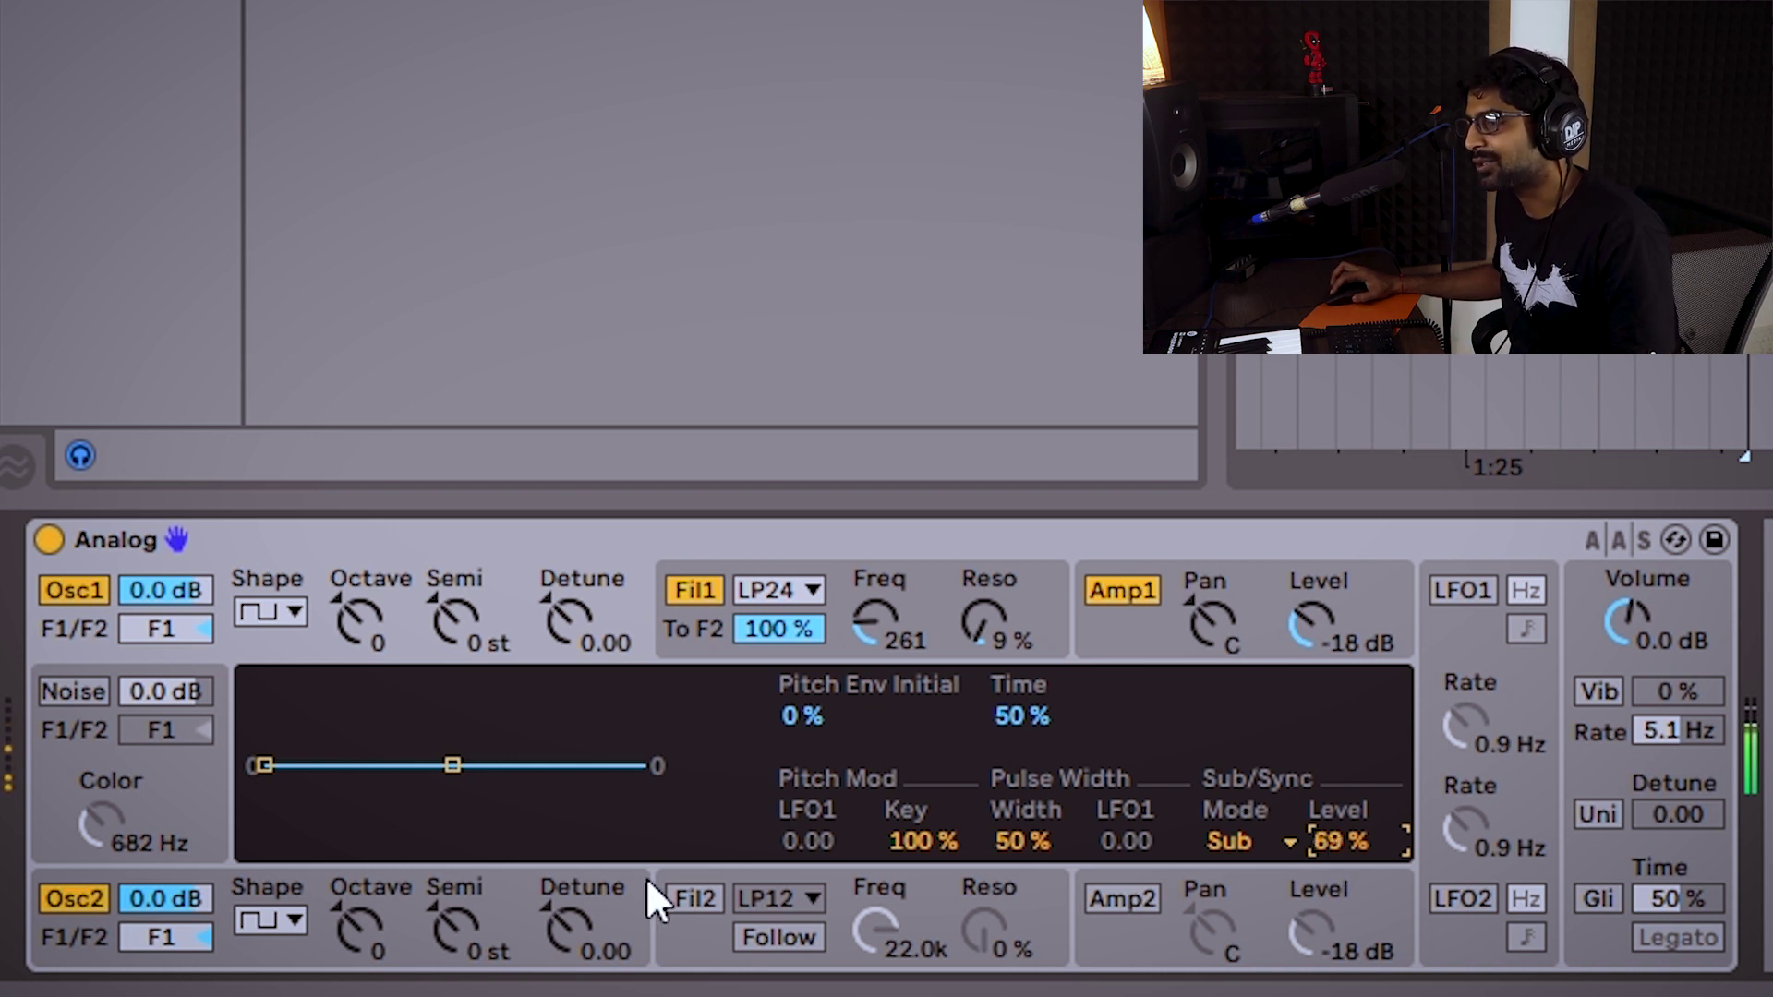
Set Osc2's sub oscillator level to 98 % and its octave to 1.
click(516, 896)
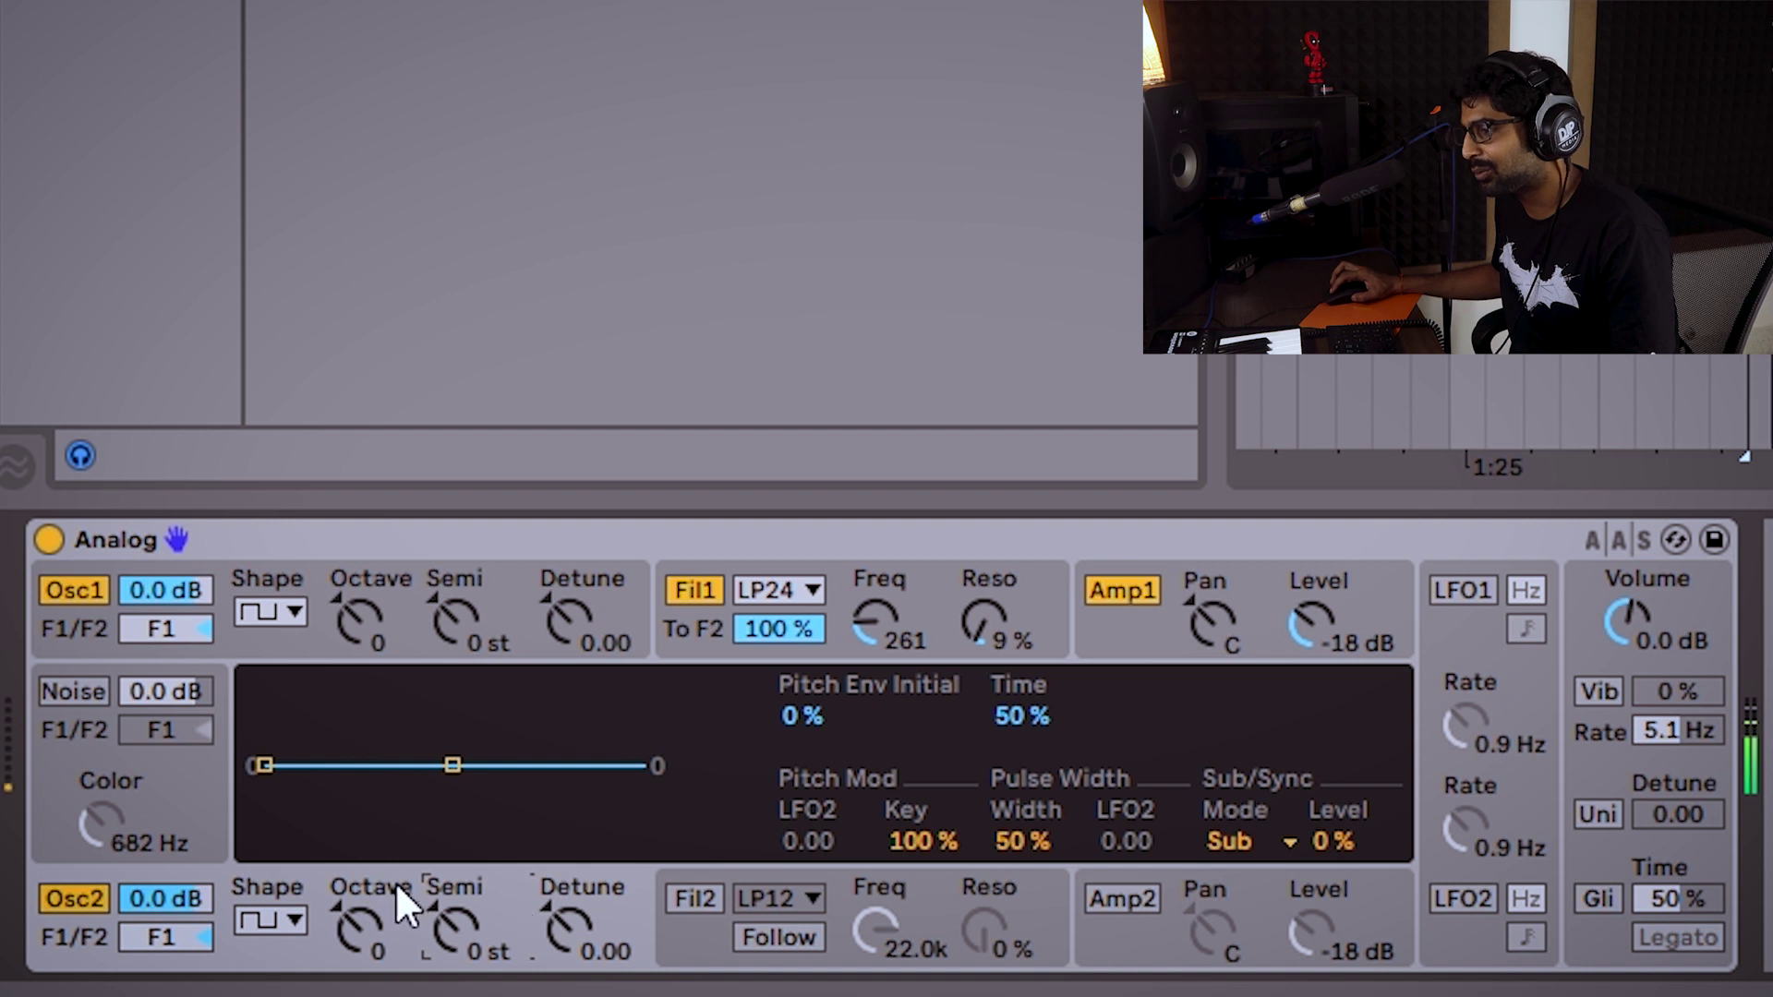
drag(1310, 835, 1330, 753)
click(358, 939)
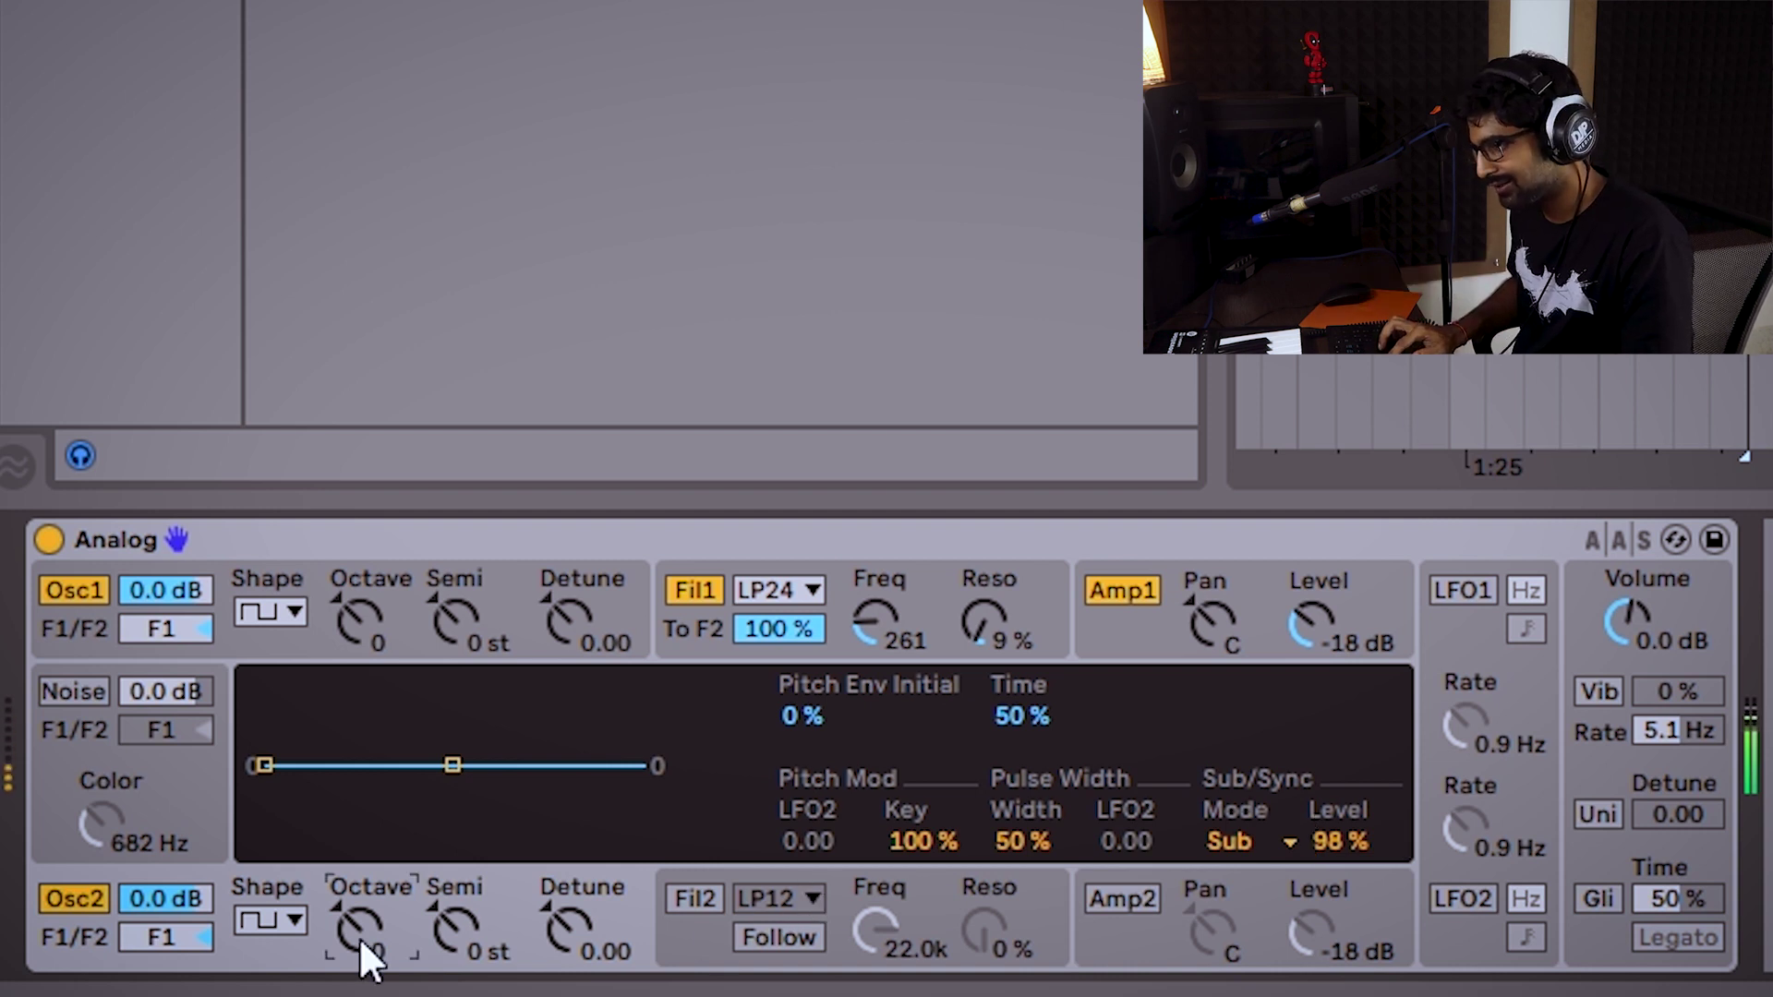
key(Up)
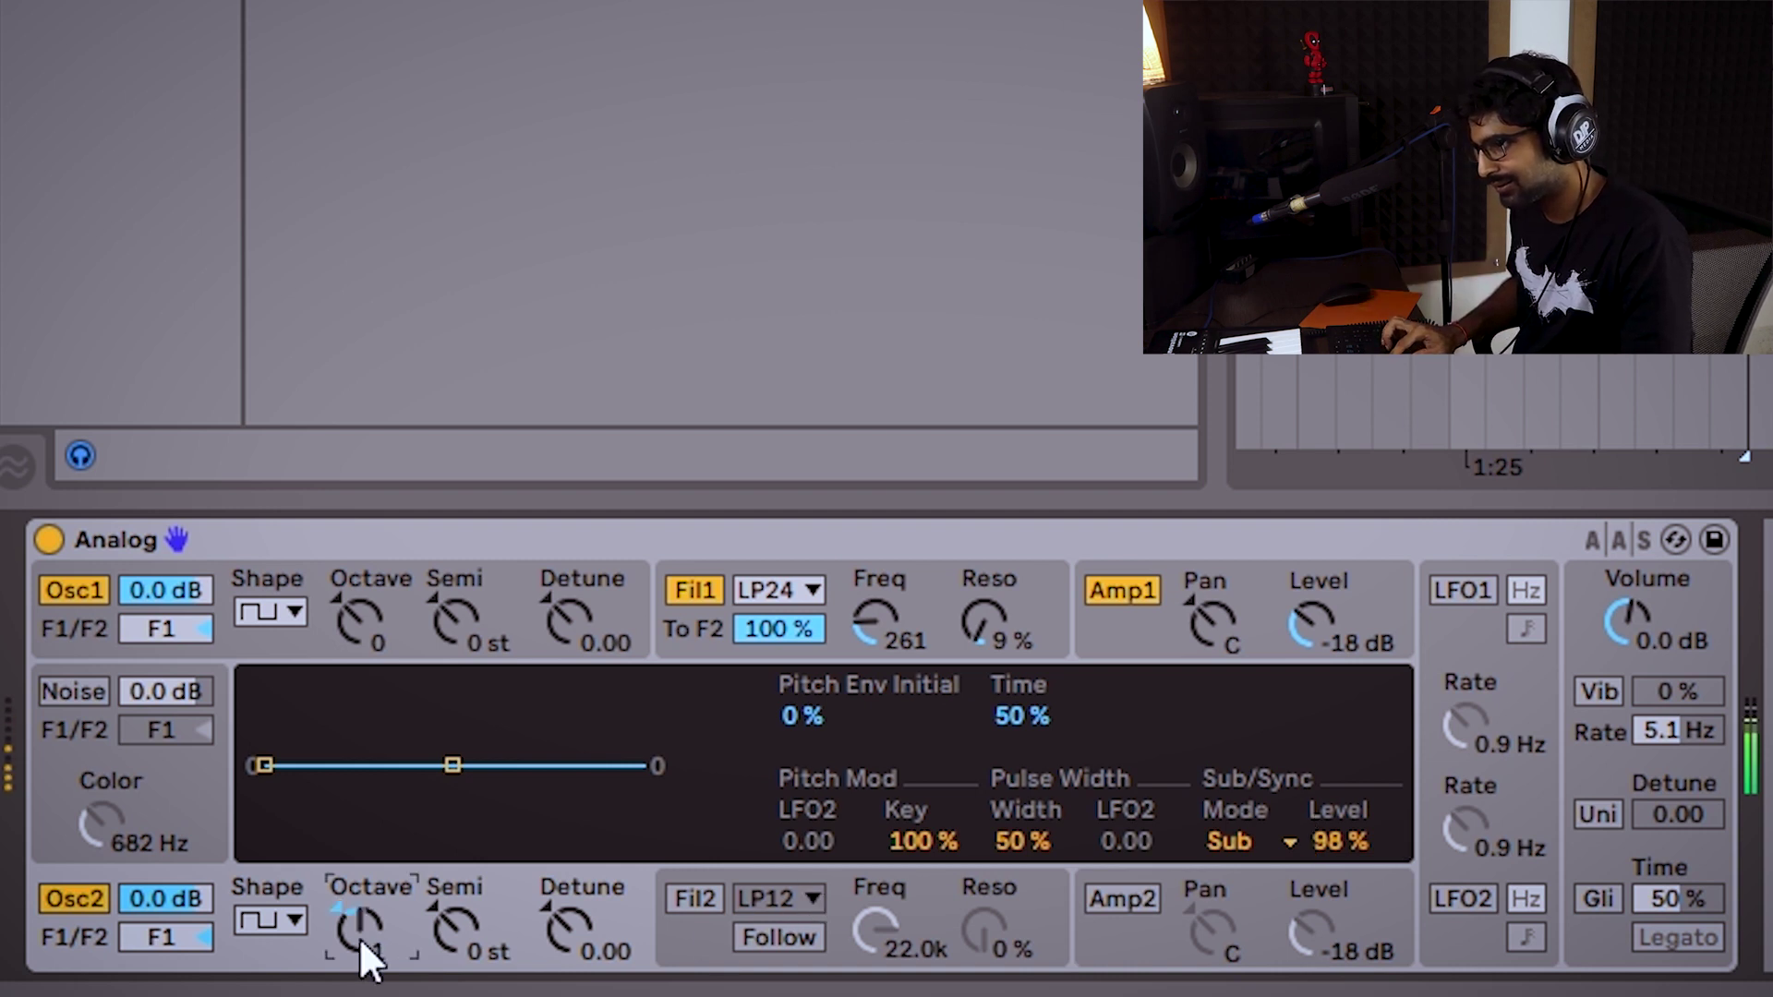
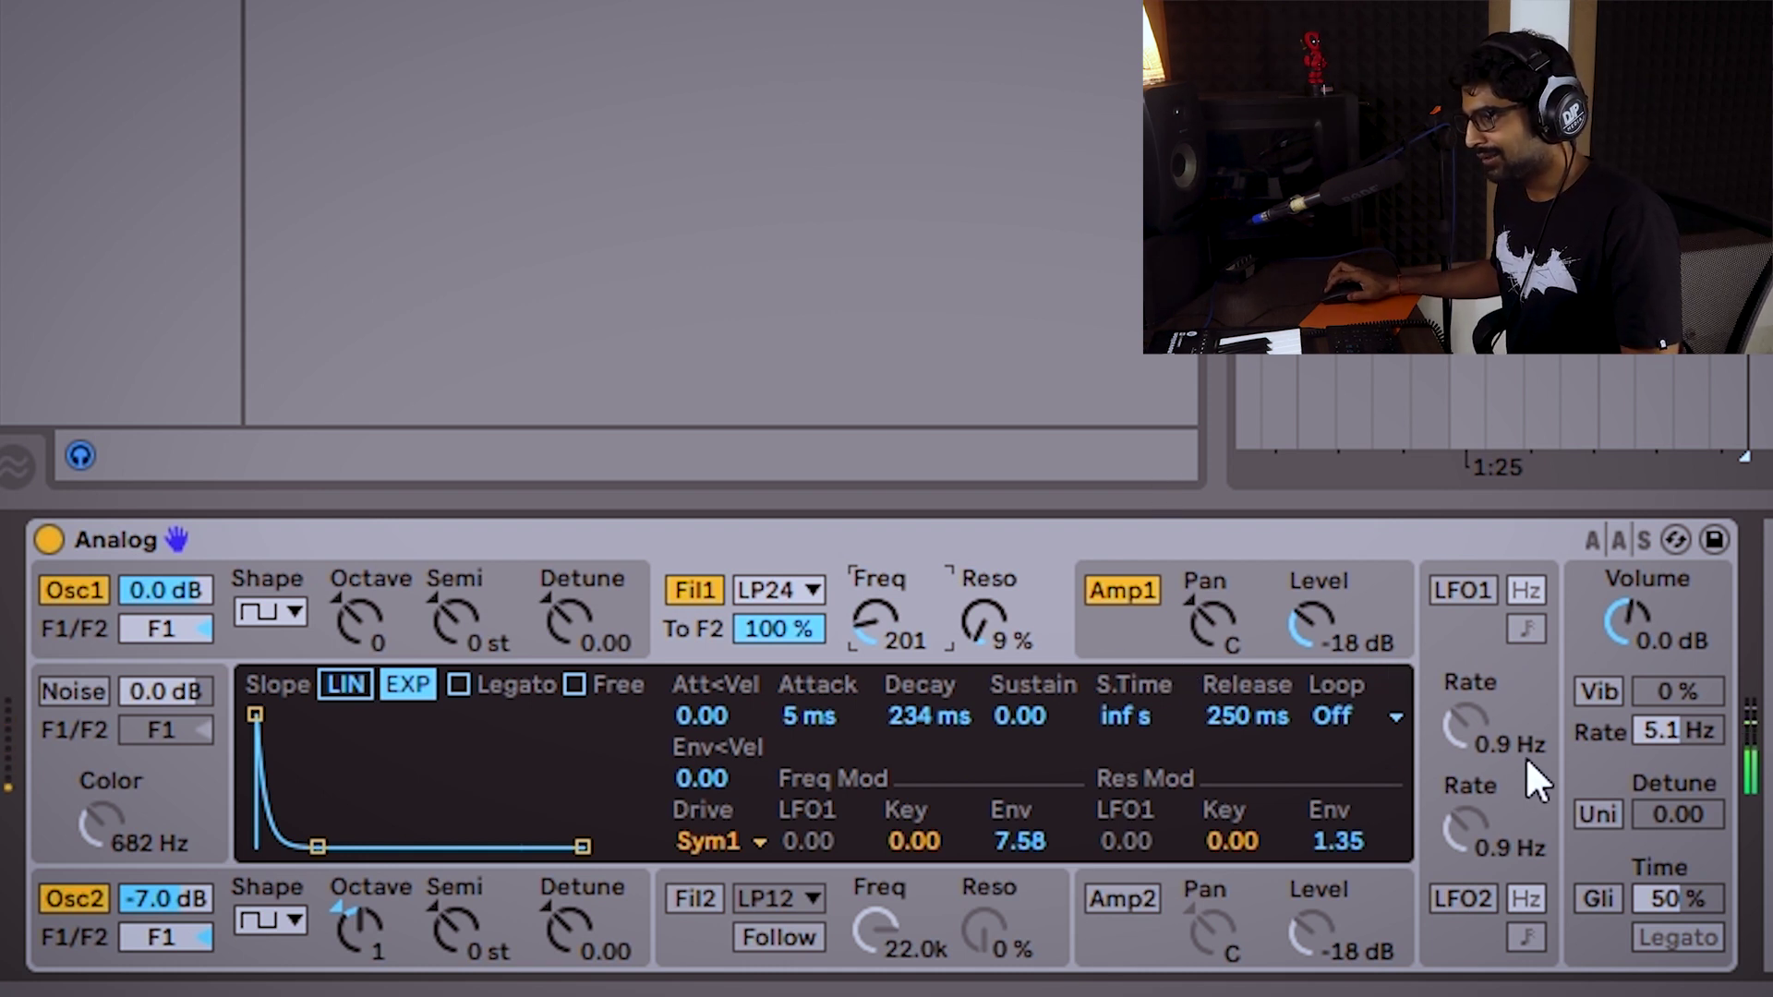
Turn on the synth's unison and set the unison detune to 9.38.
click(1605, 756)
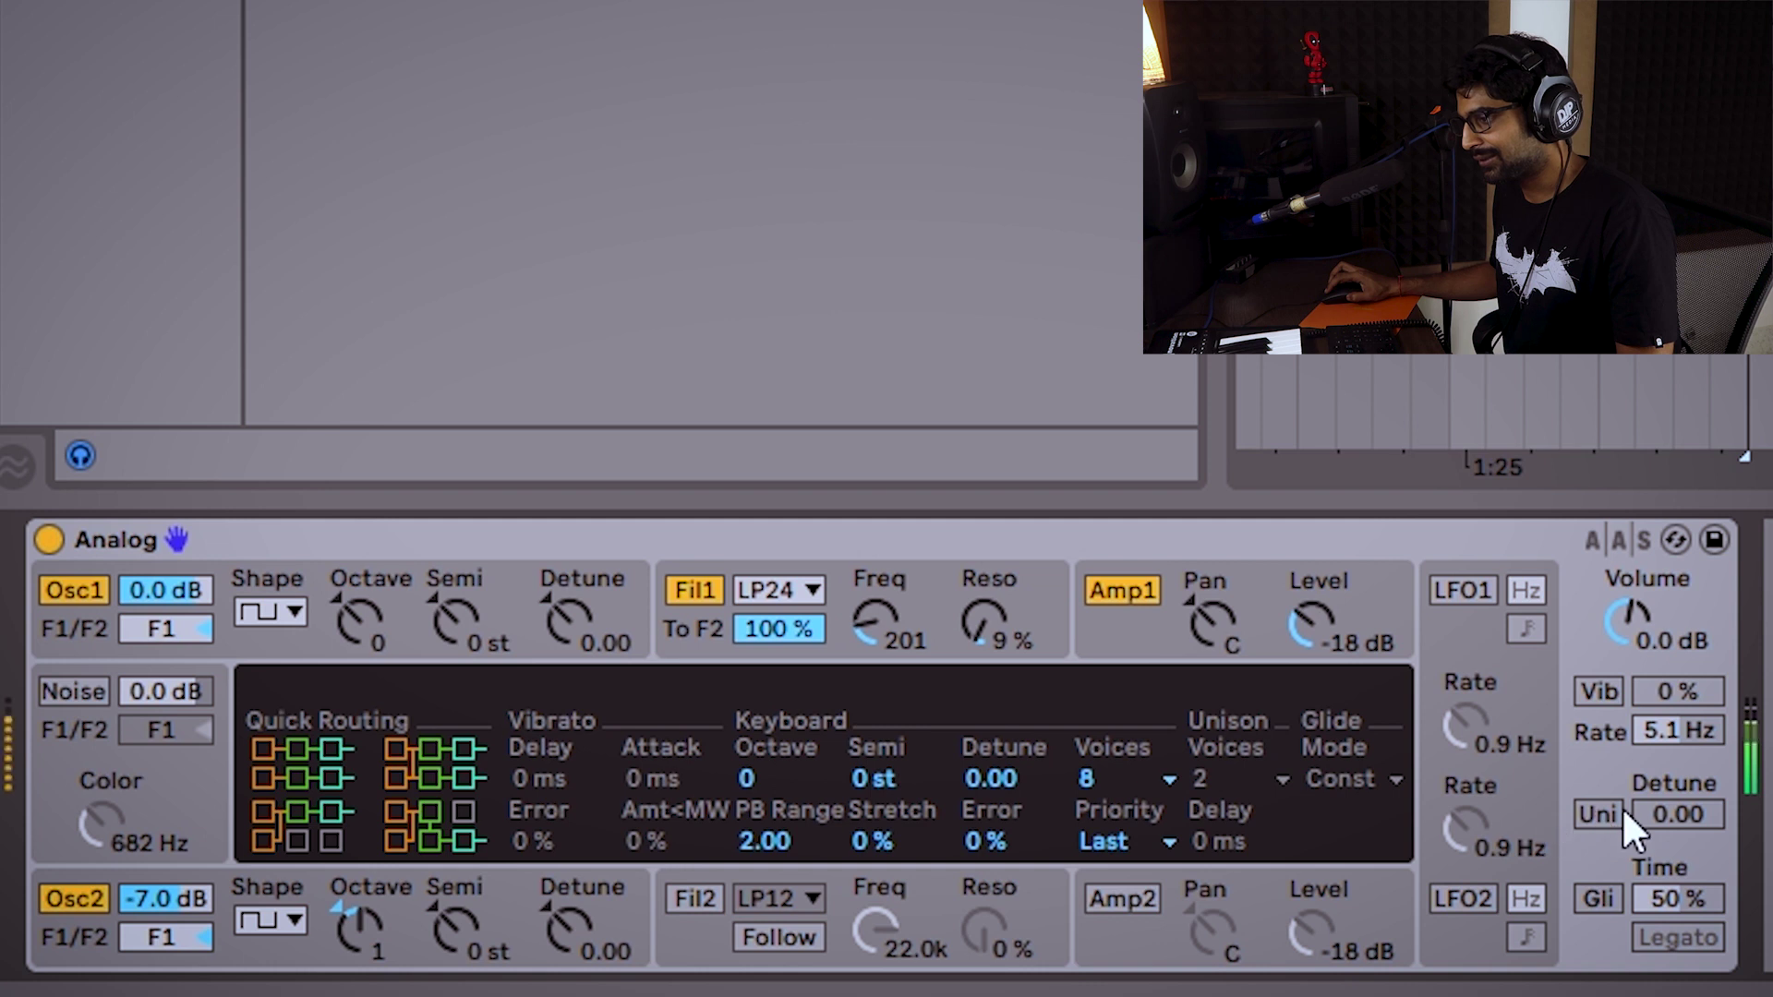
click(1594, 821)
click(1594, 821)
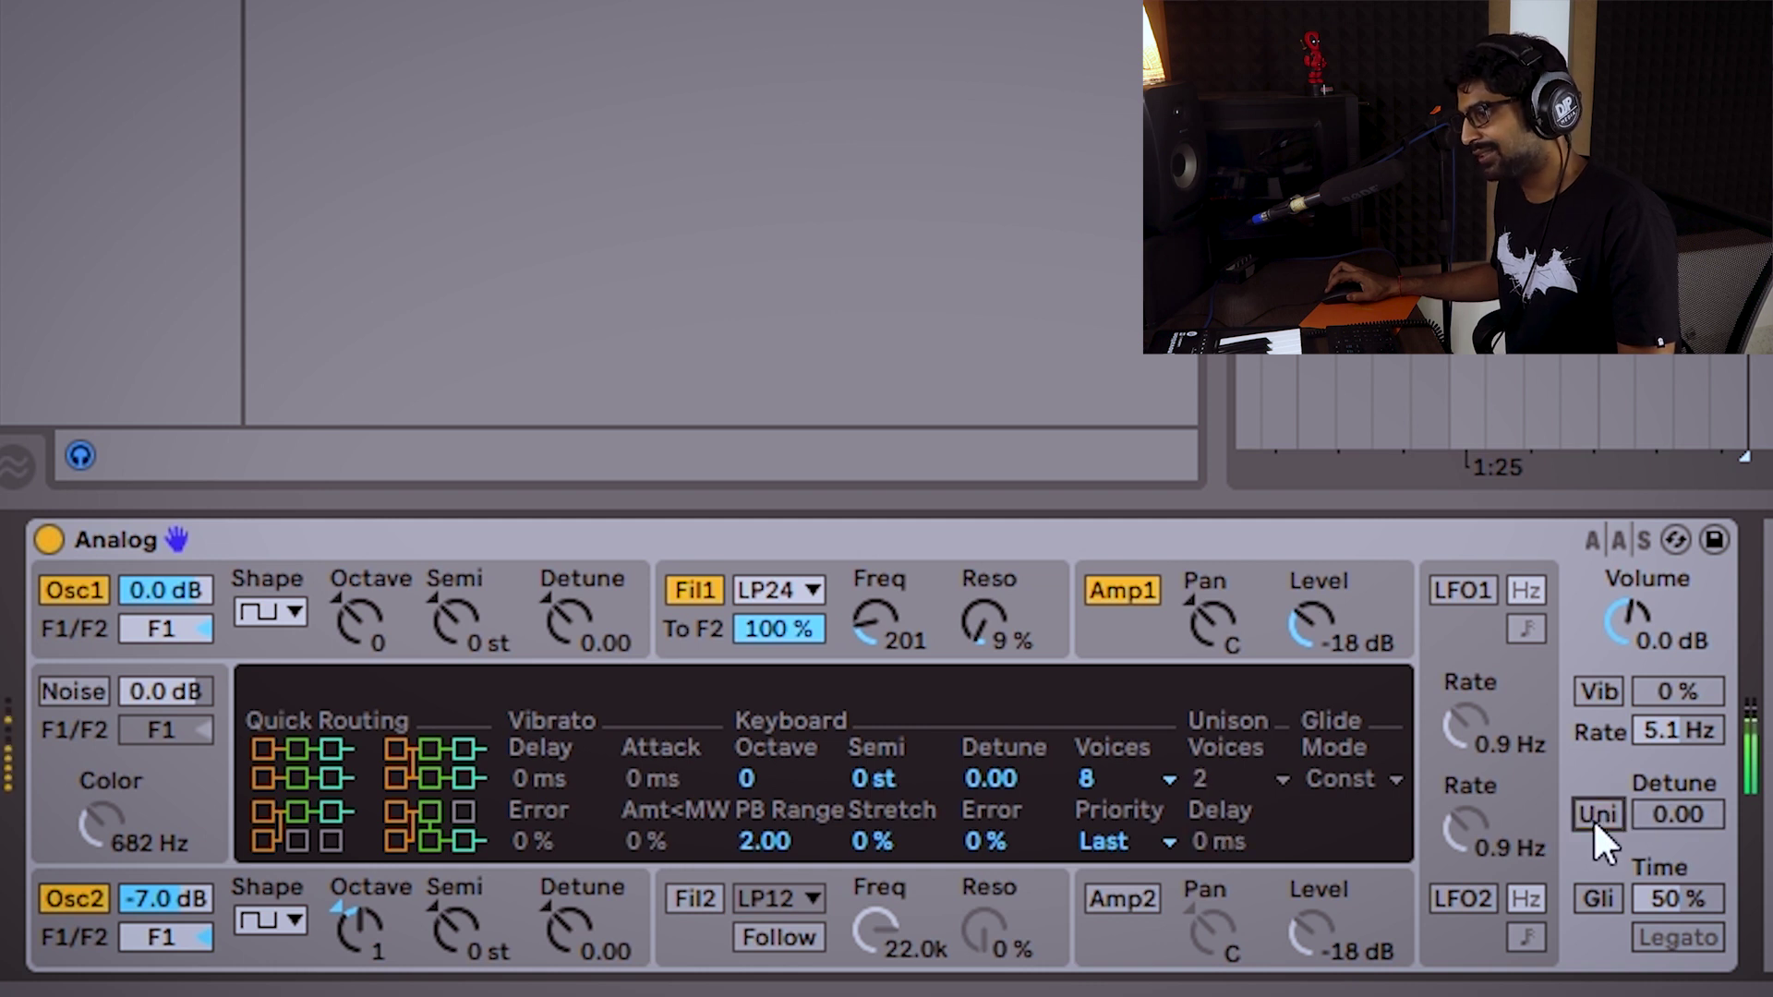
click(1594, 821)
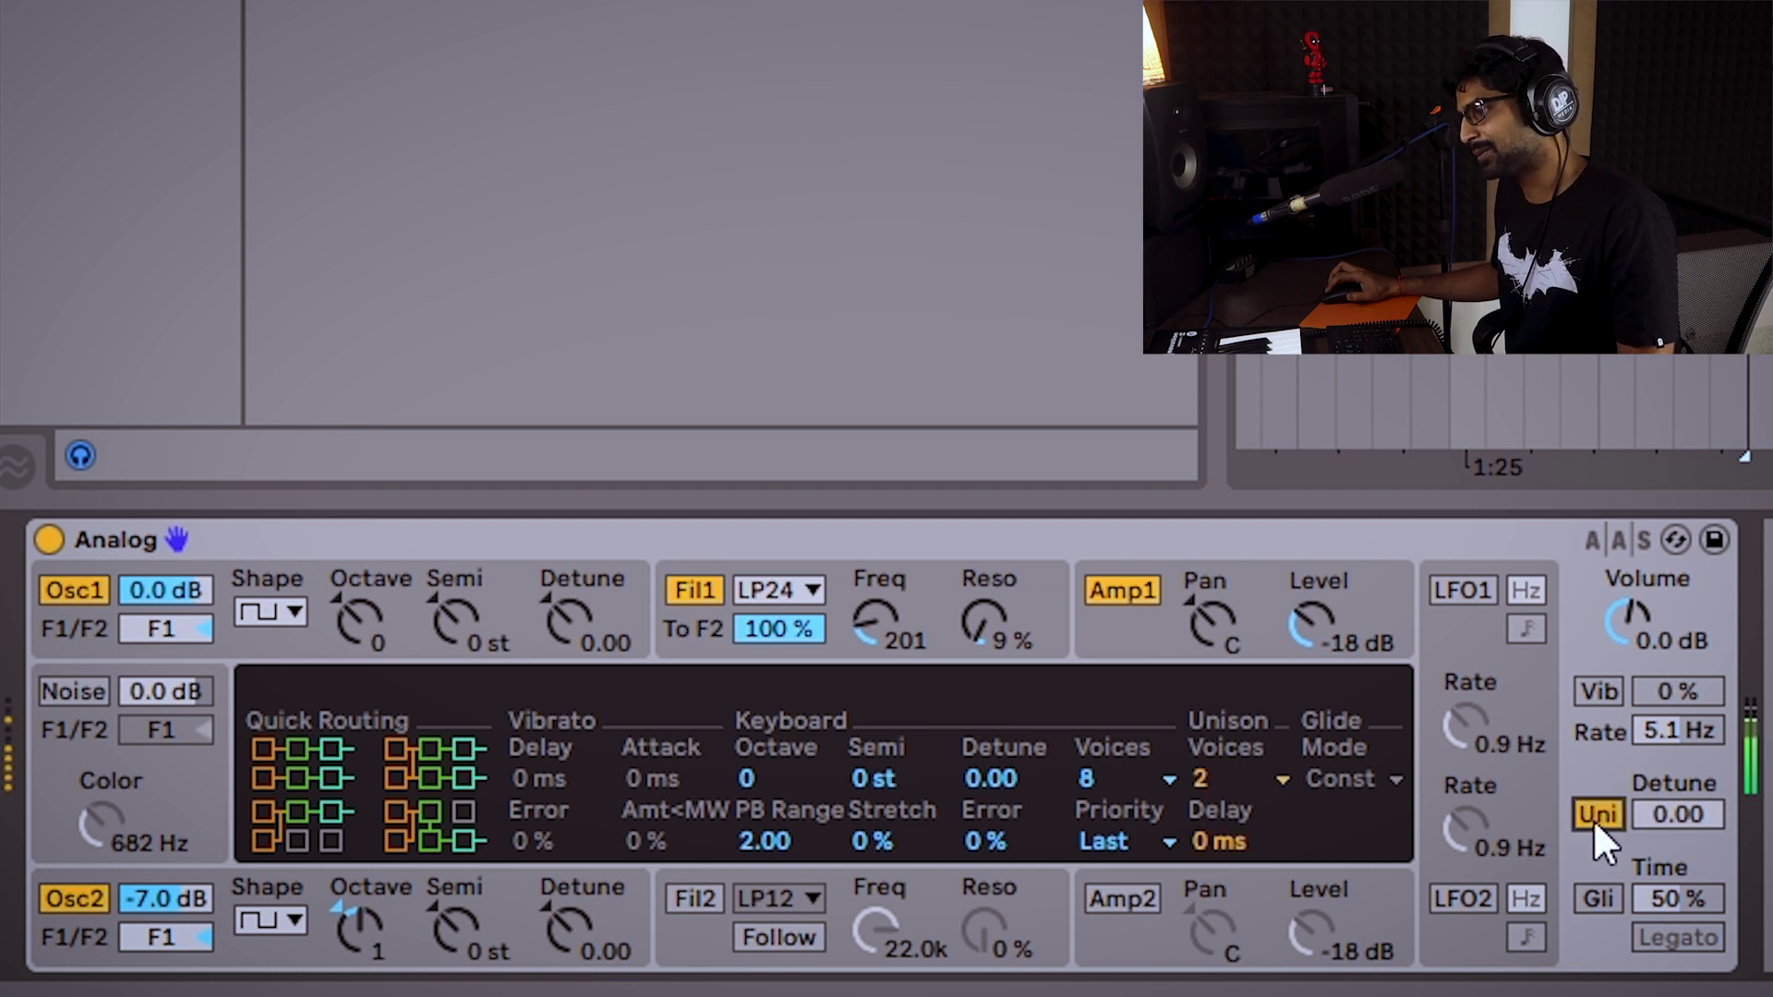
click(1684, 803)
drag(1684, 802, 1685, 780)
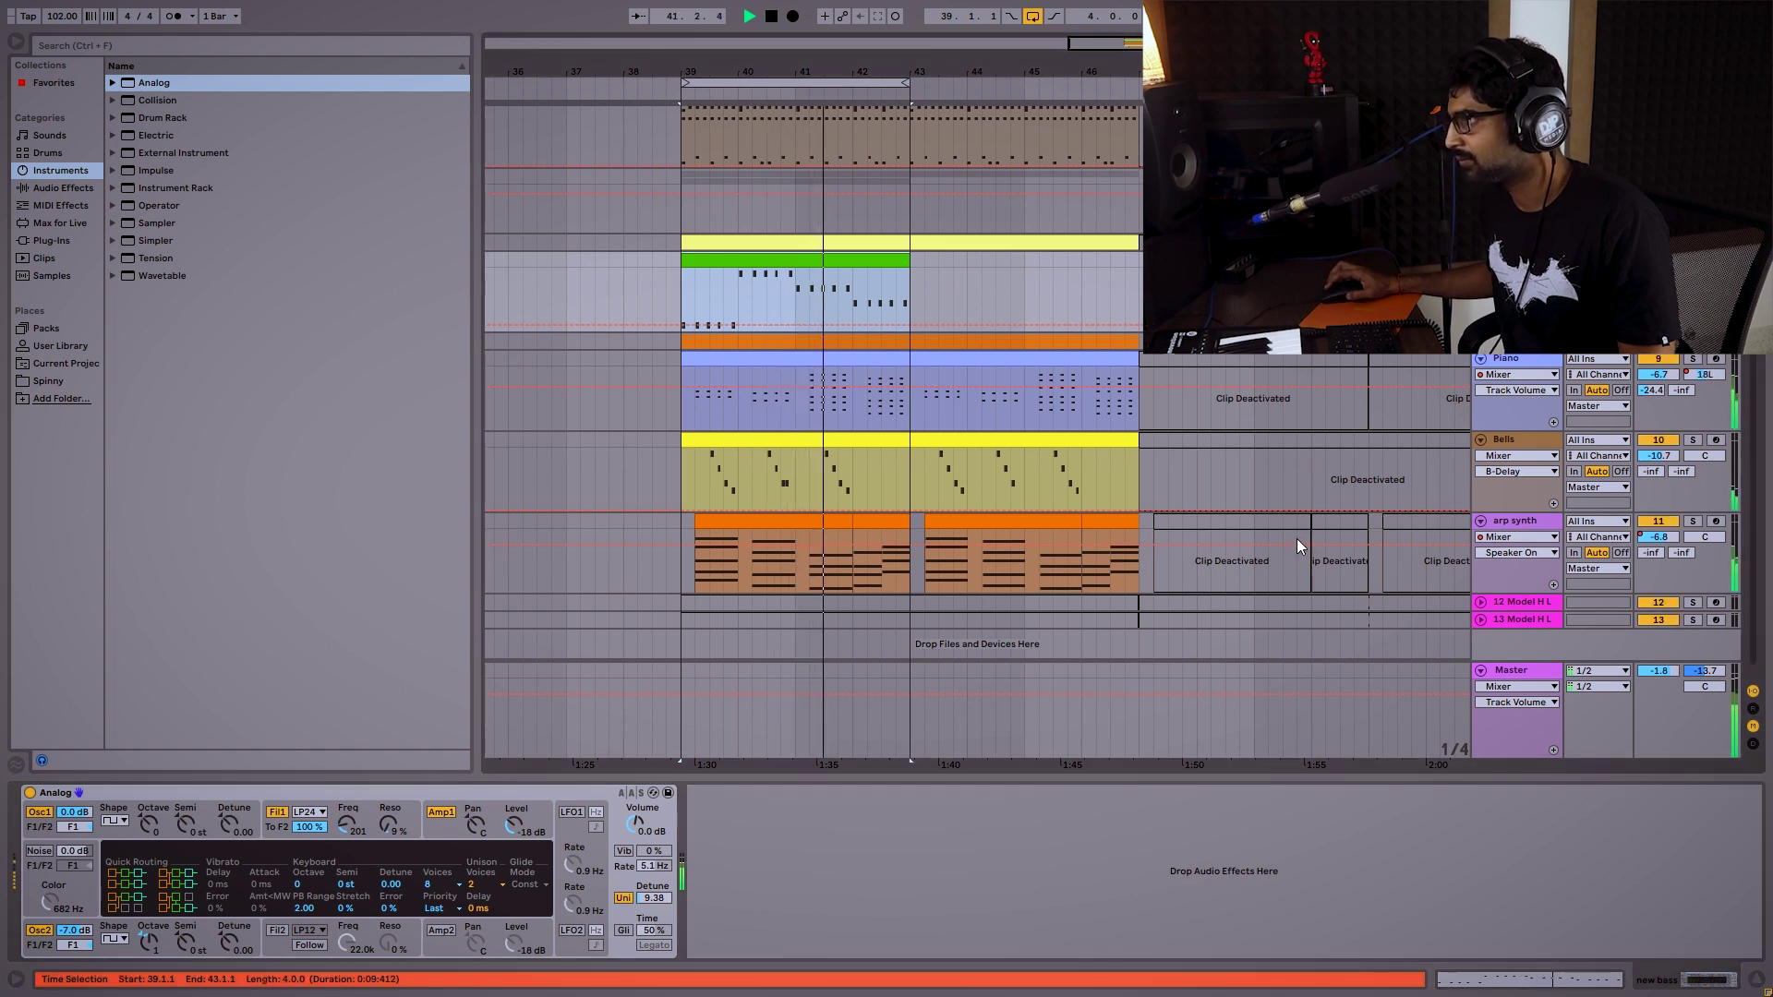
Stop playback, show the bass clip's notes, and check the SHOKILALA reference video on YouTube.
click(159, 807)
key(space)
key(shift+Tab)
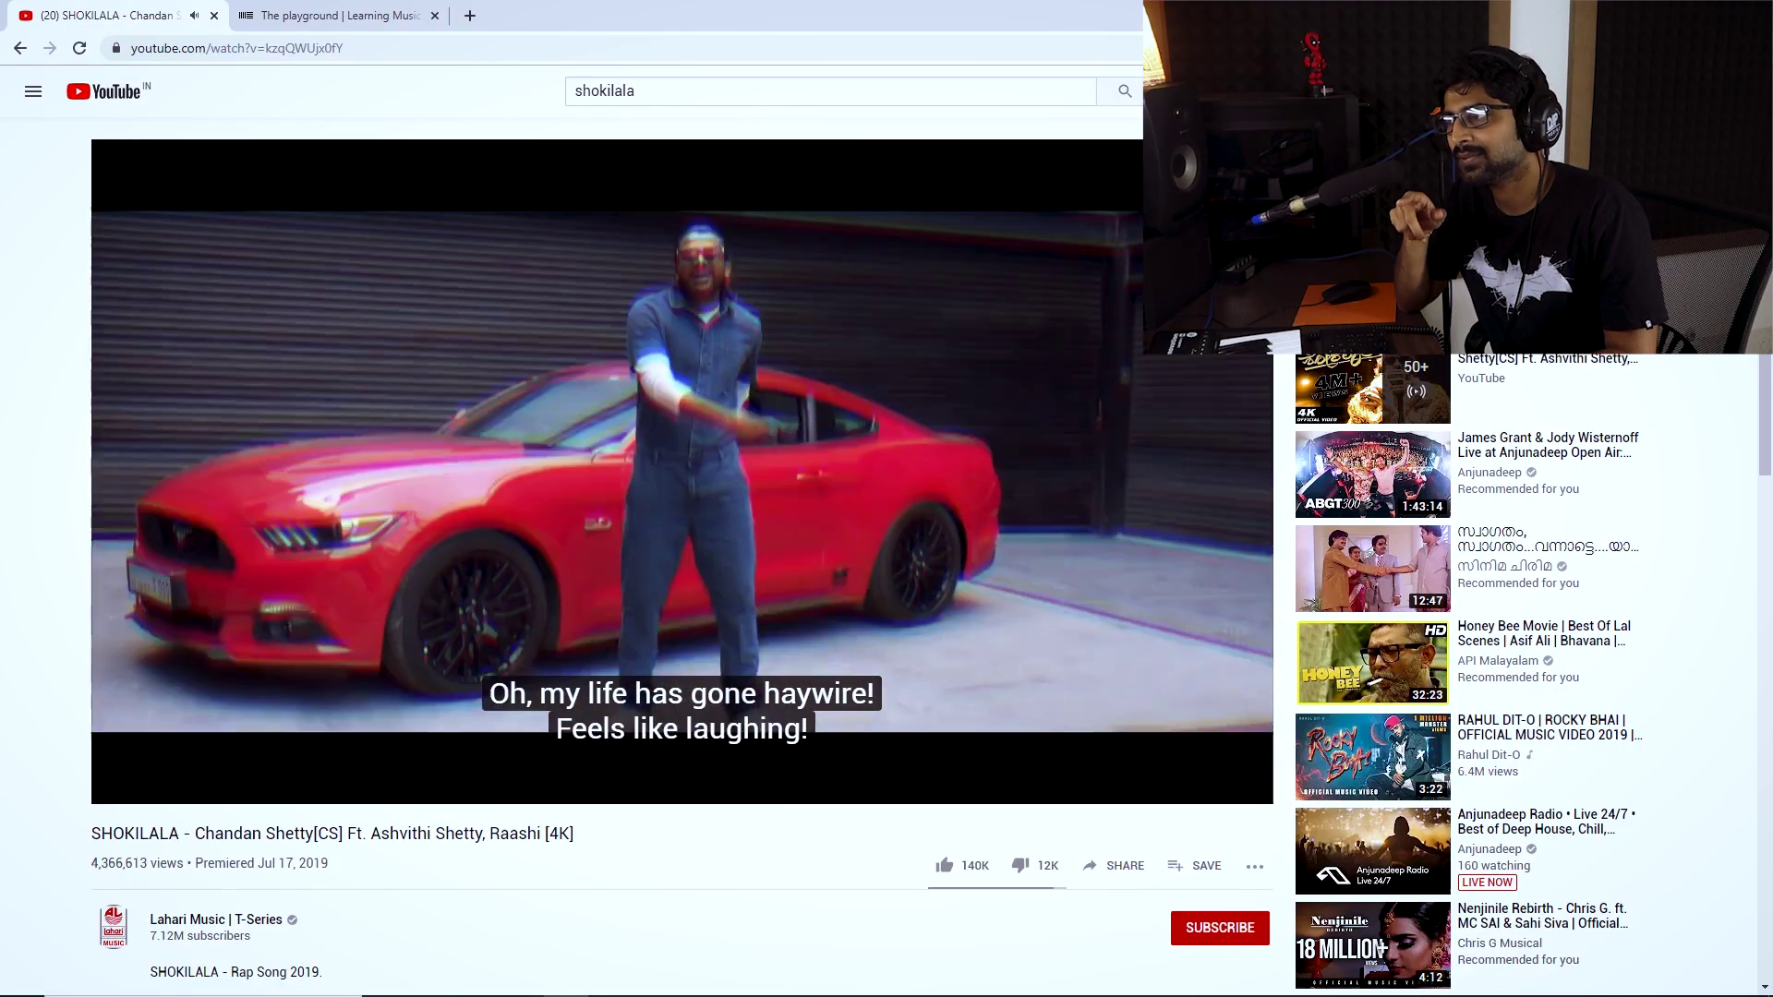
click(511, 534)
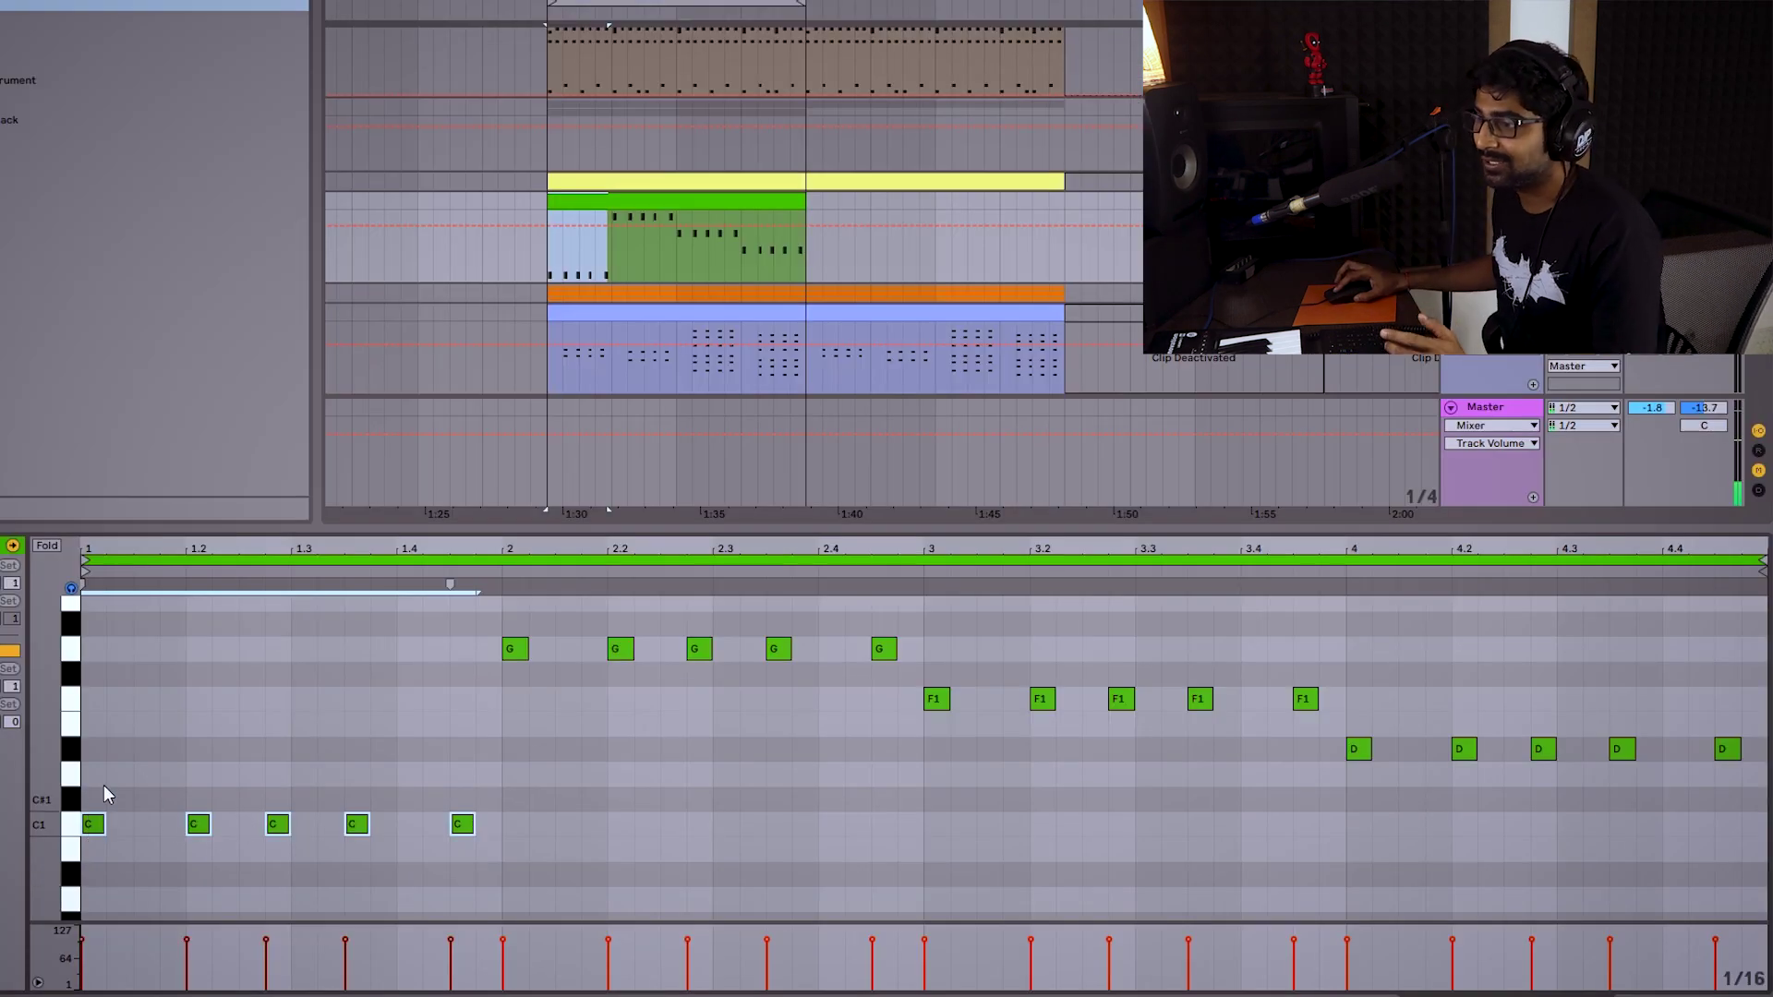
Move the last C1 note of the bassline's first bar up to F1.
drag(103, 787, 517, 868)
drag(516, 683, 906, 554)
drag(412, 722, 461, 895)
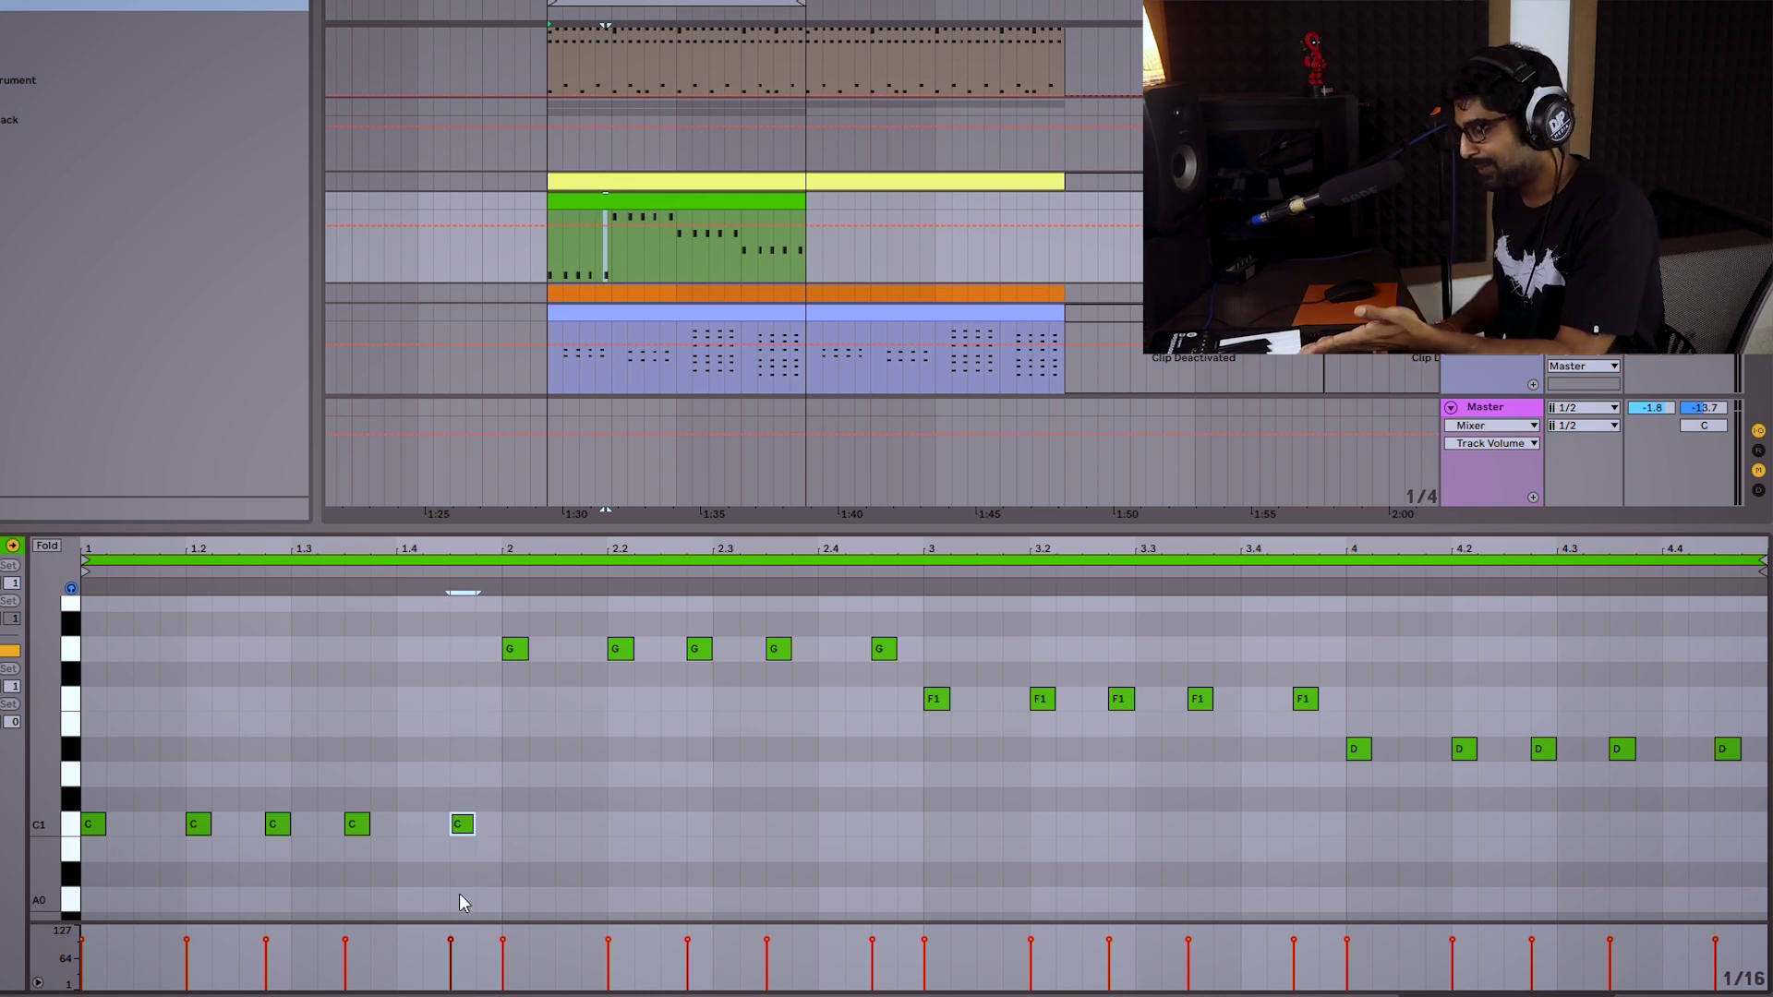
key(Up)
key(Up)
key(Up)
key(Up)
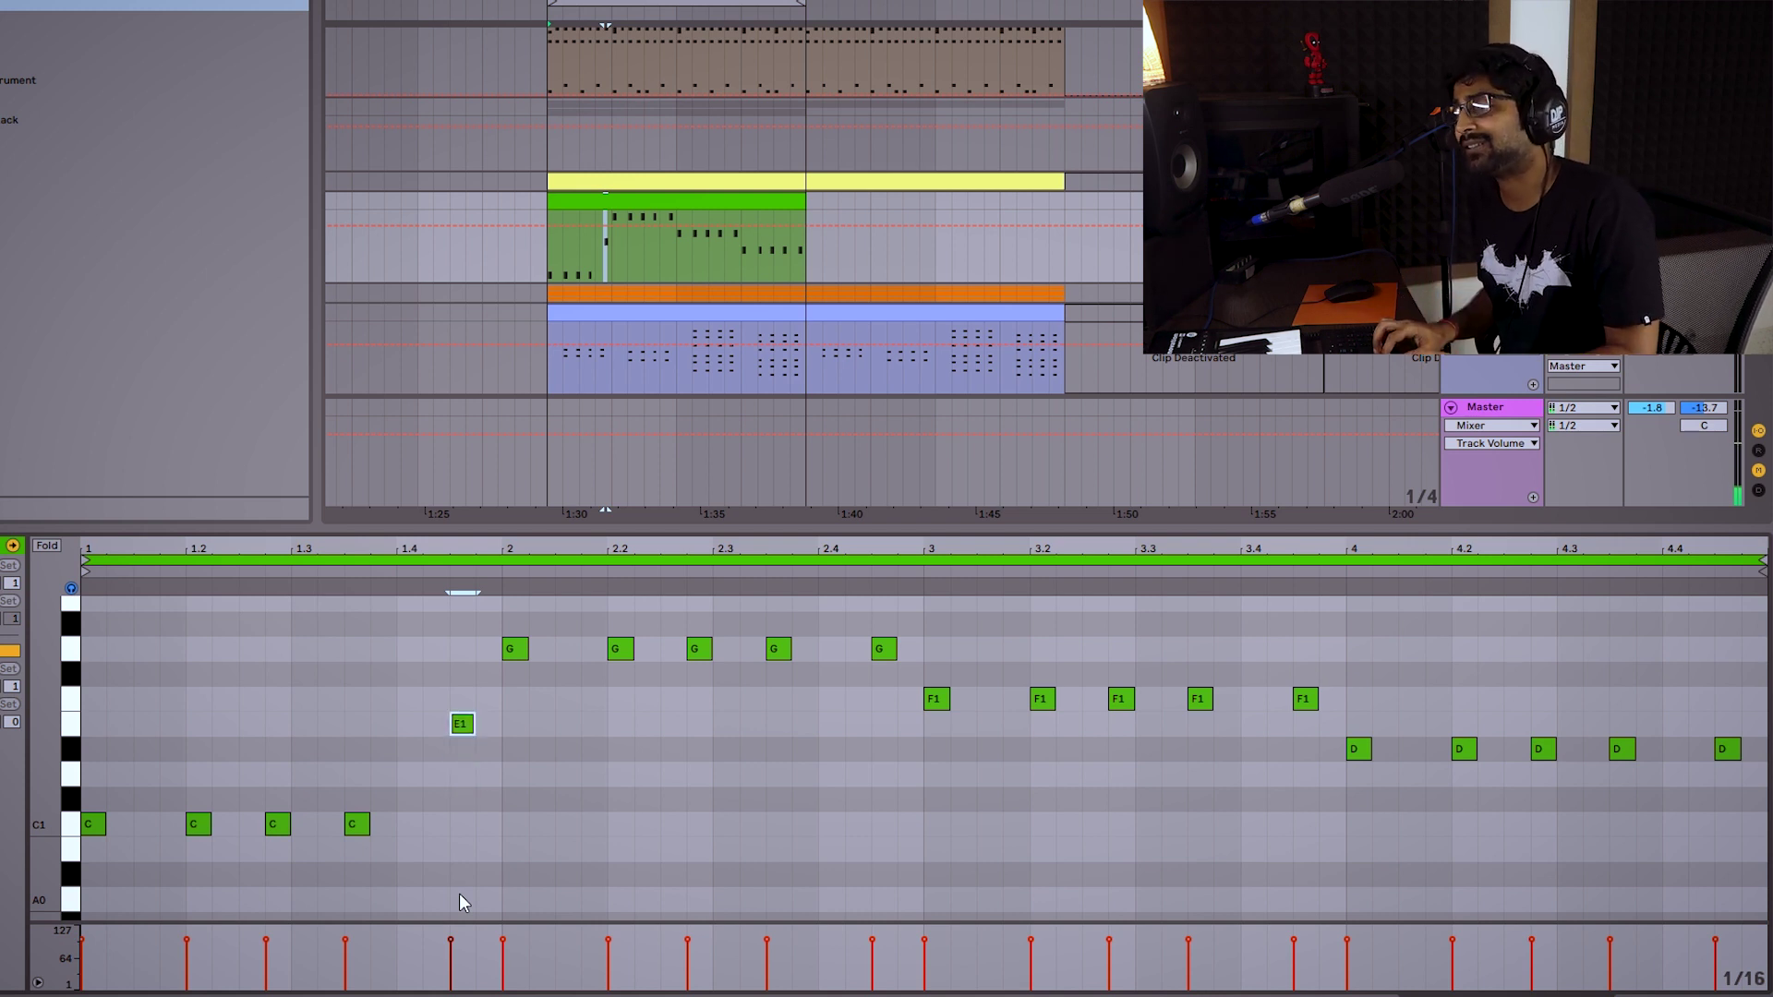
key(Down)
key(Down)
key(Up)
key(Up)
key(Up)
key(Up)
key(Down)
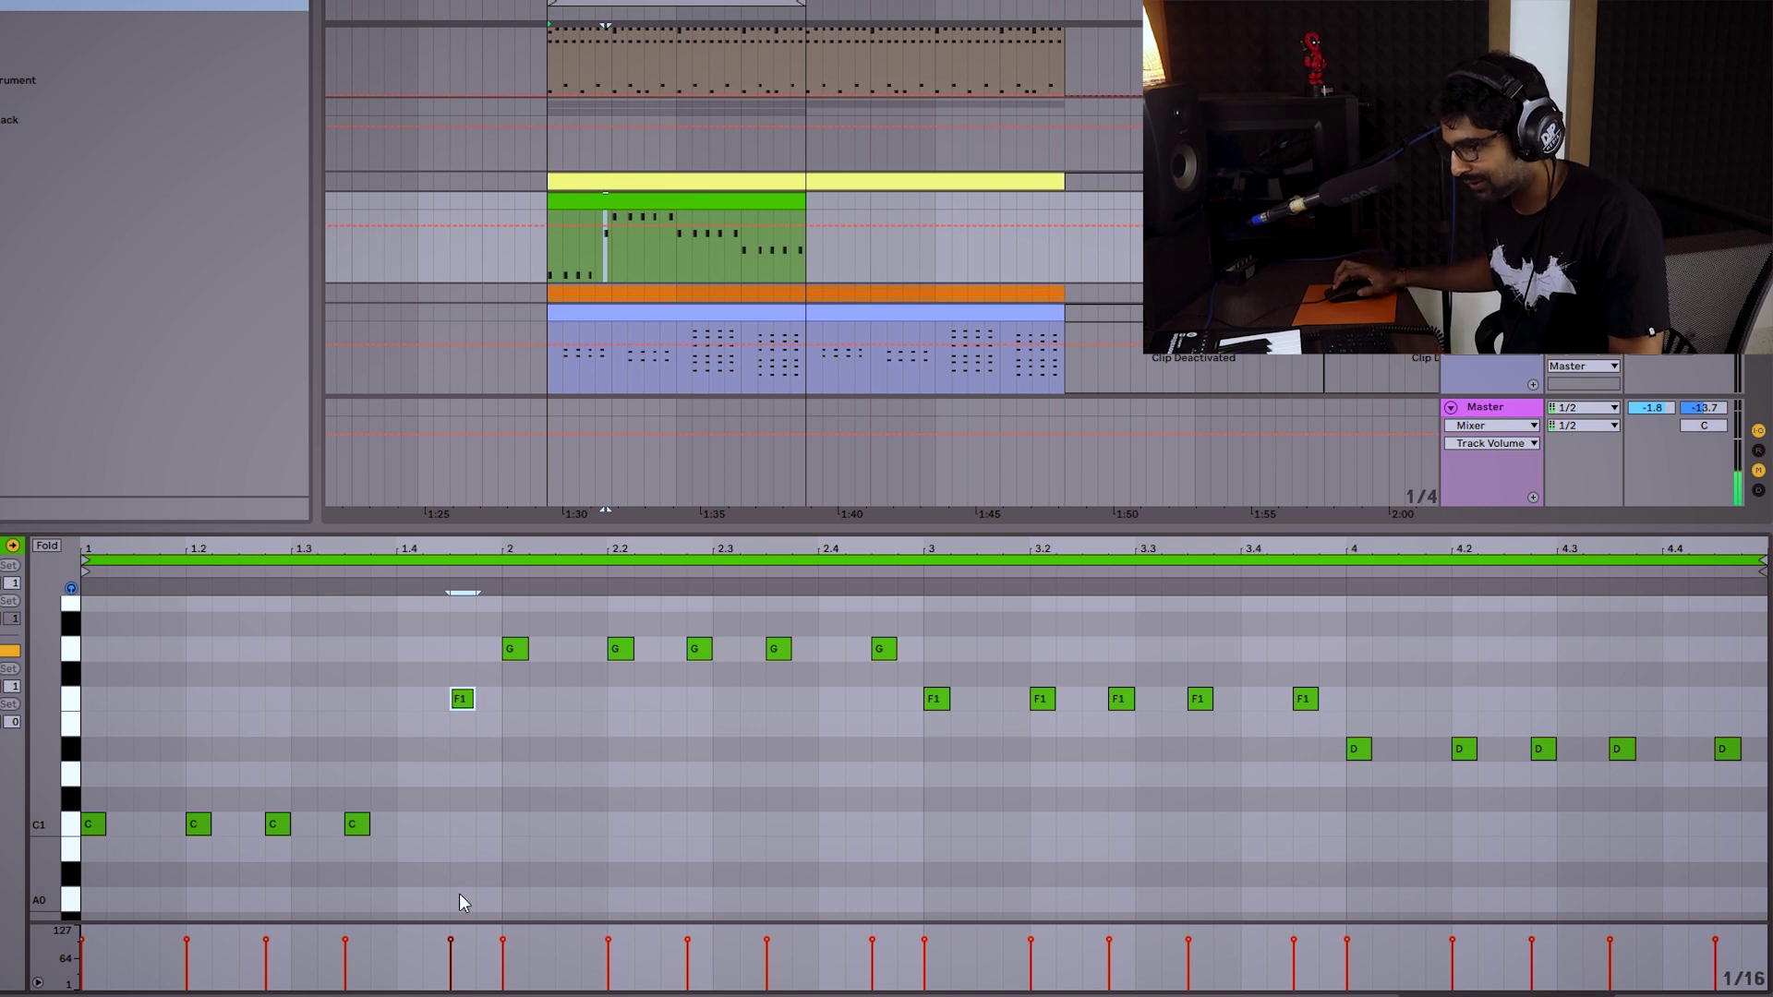
Play the loop and add a sixteenth C1 note directly before beat 1.4.
scroll(458, 894, up, 1)
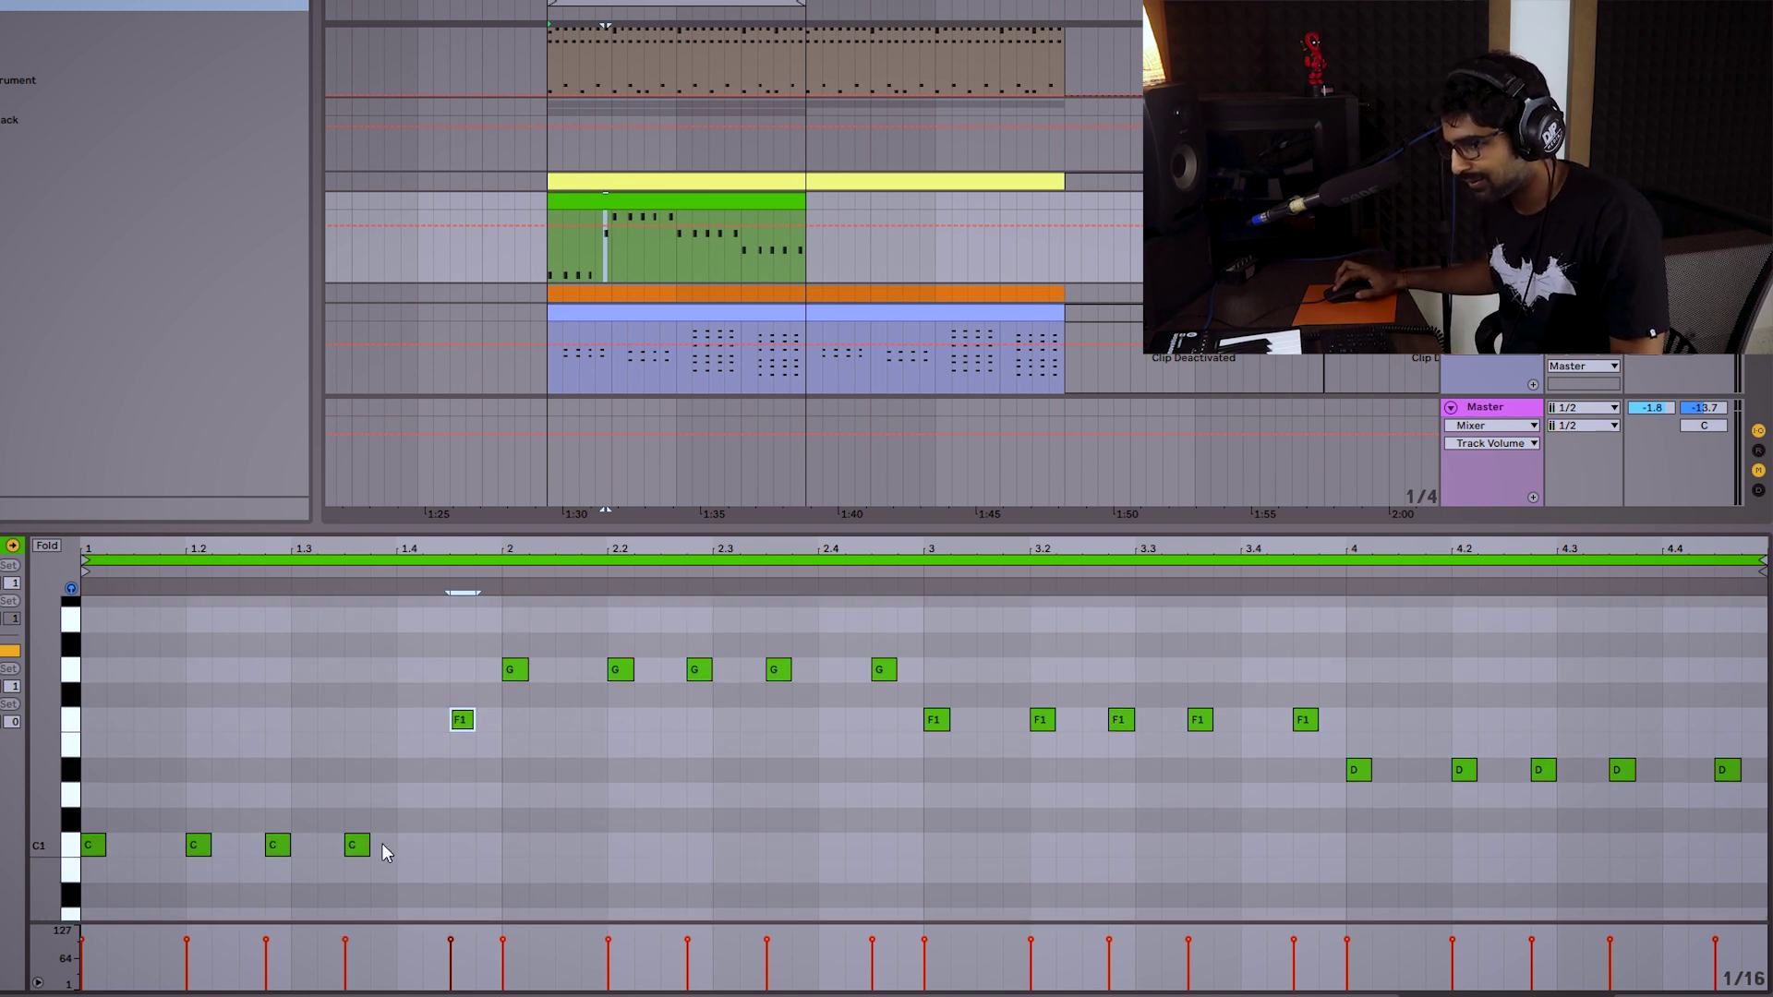
scroll(381, 844, down, 1)
key(space)
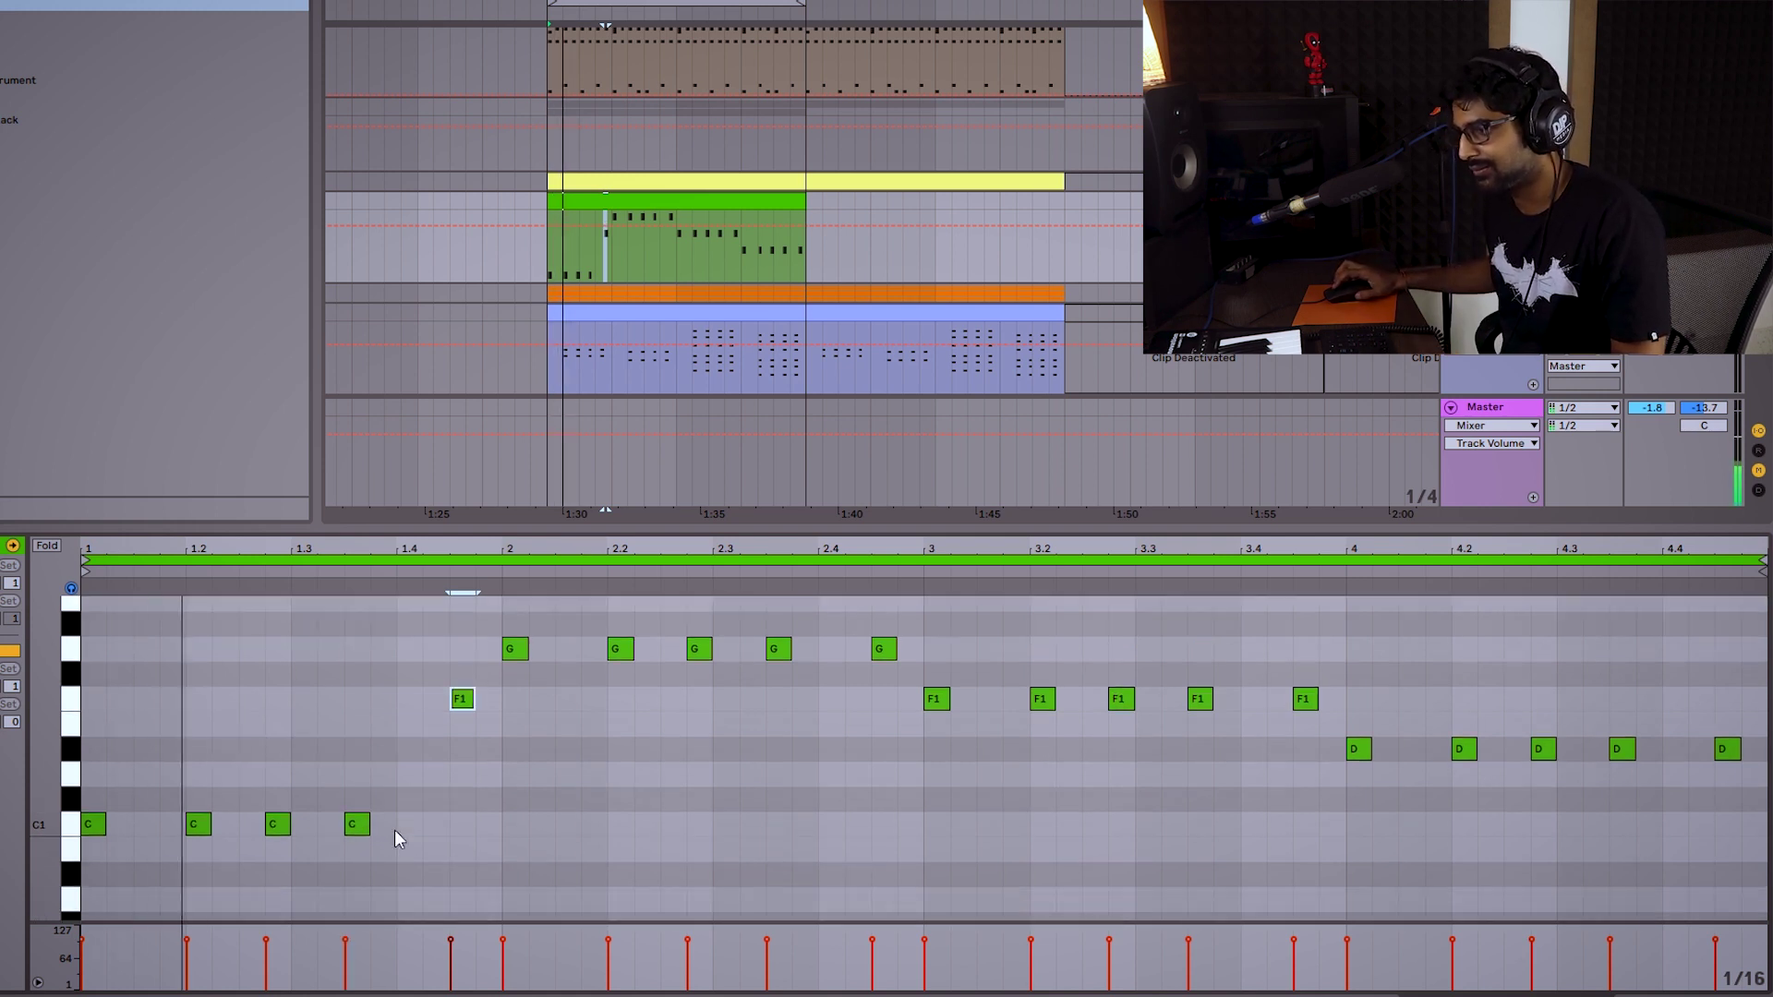
double_click(380, 823)
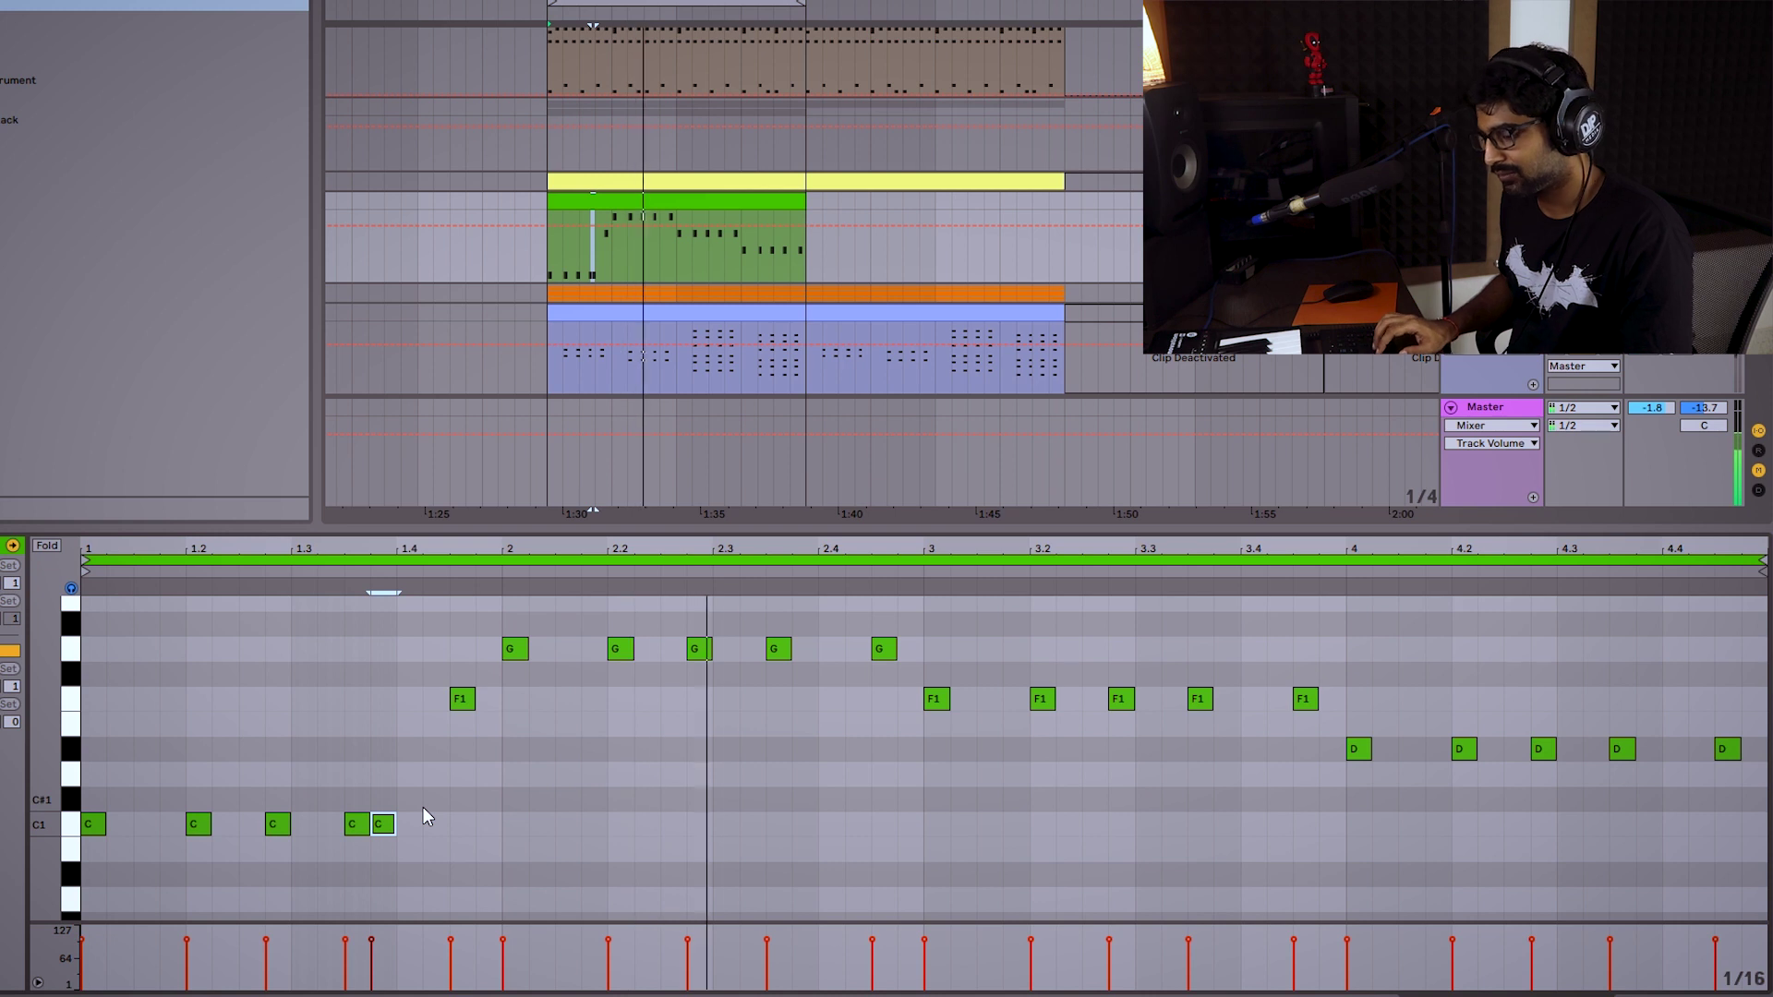
Duplicate the new C1 note onto beat 1.4 and lower the original before the beat to A#0.
key(ctrl+d)
key(Down)
key(Down)
key(Down)
key(Up)
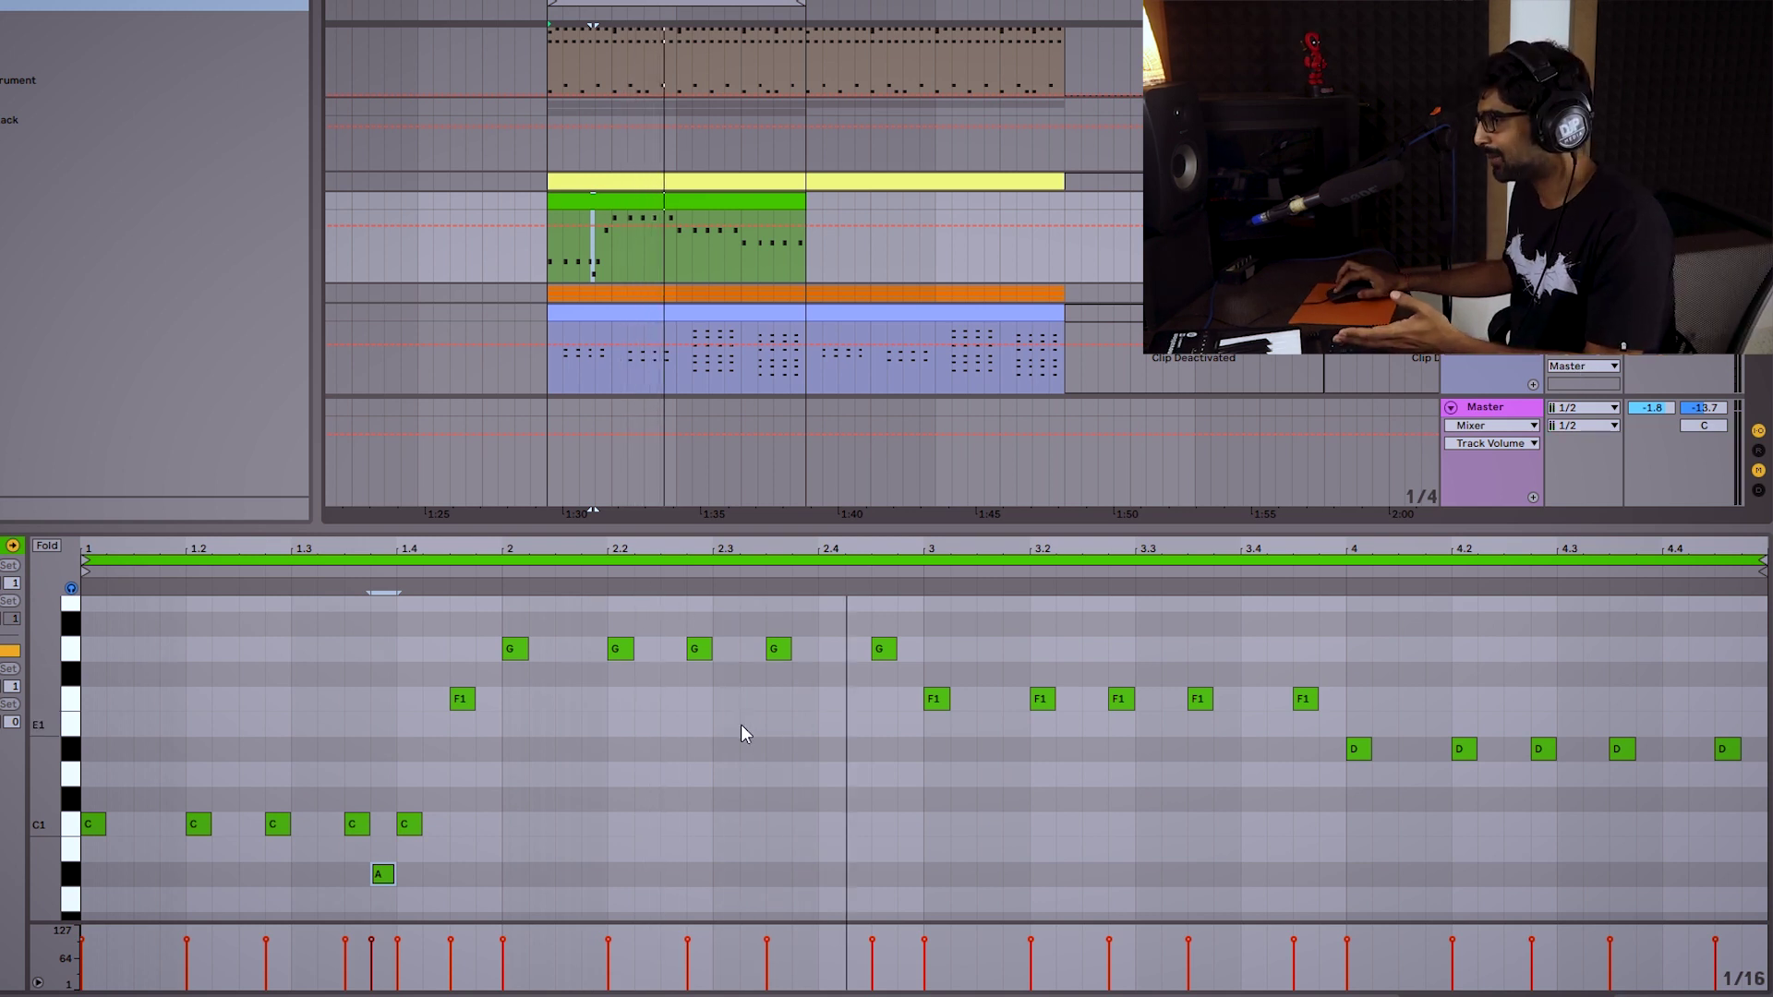
Lower the last note of the bassline's fourth bar to C#1.
drag(1077, 795, 1262, 802)
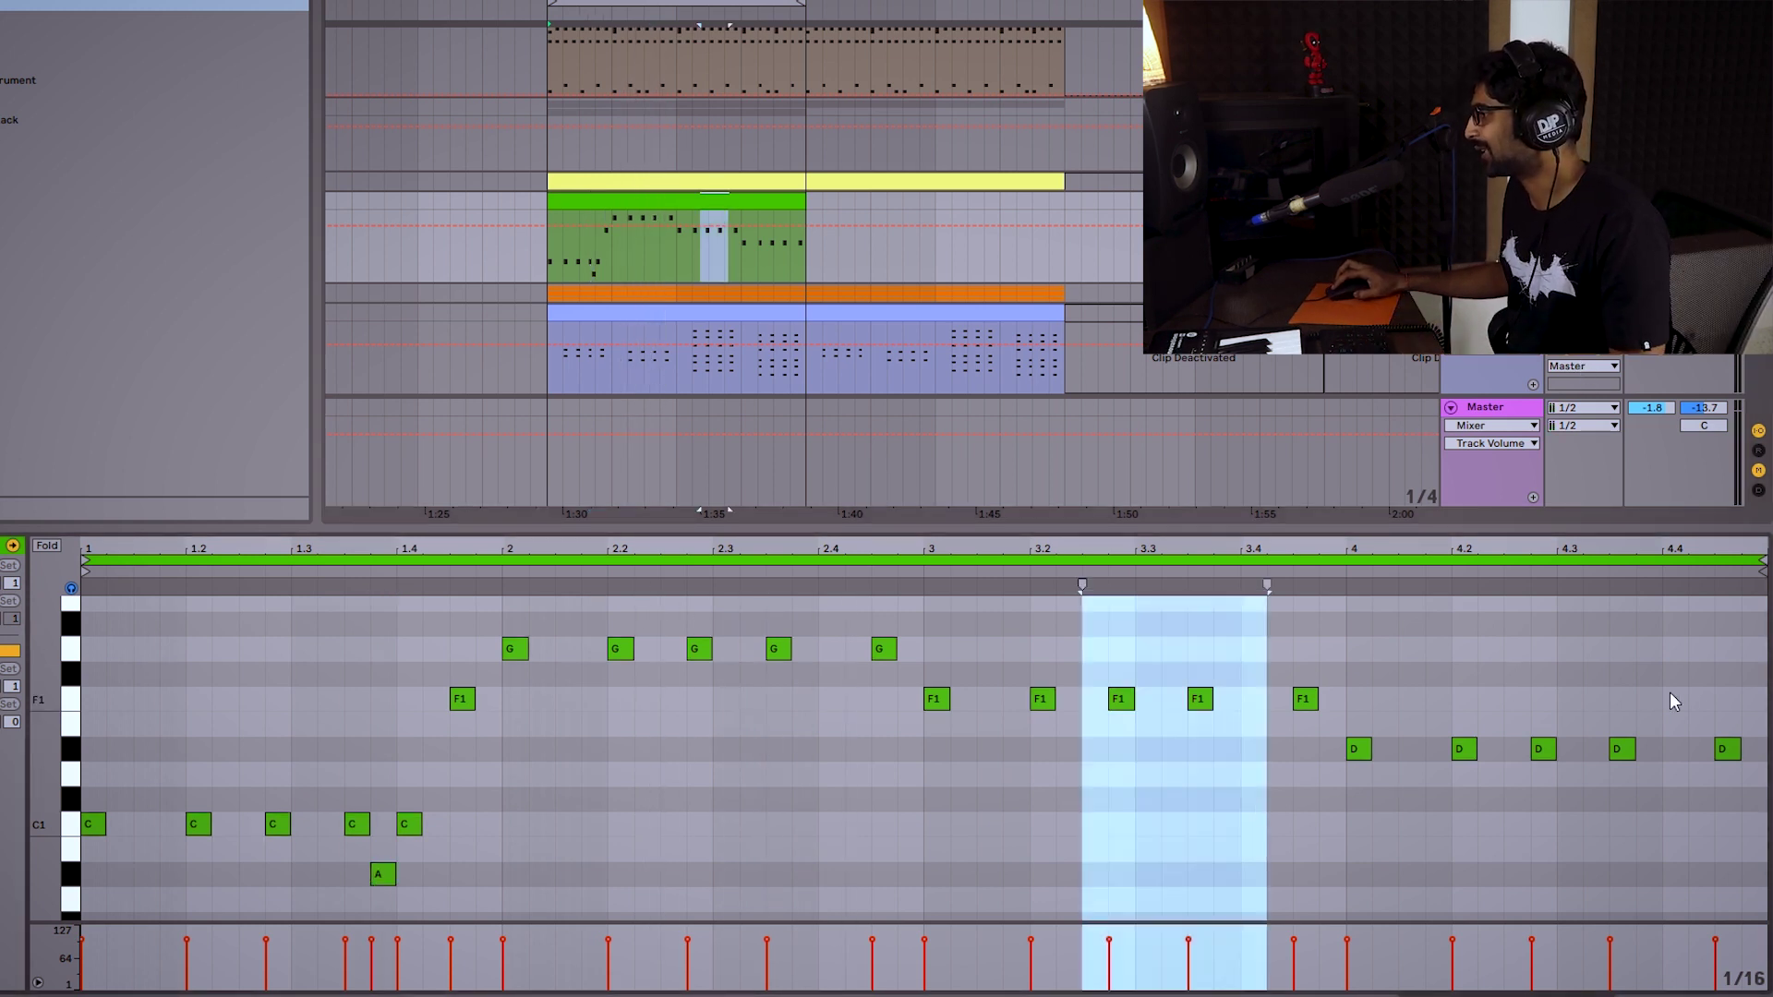
click(1727, 749)
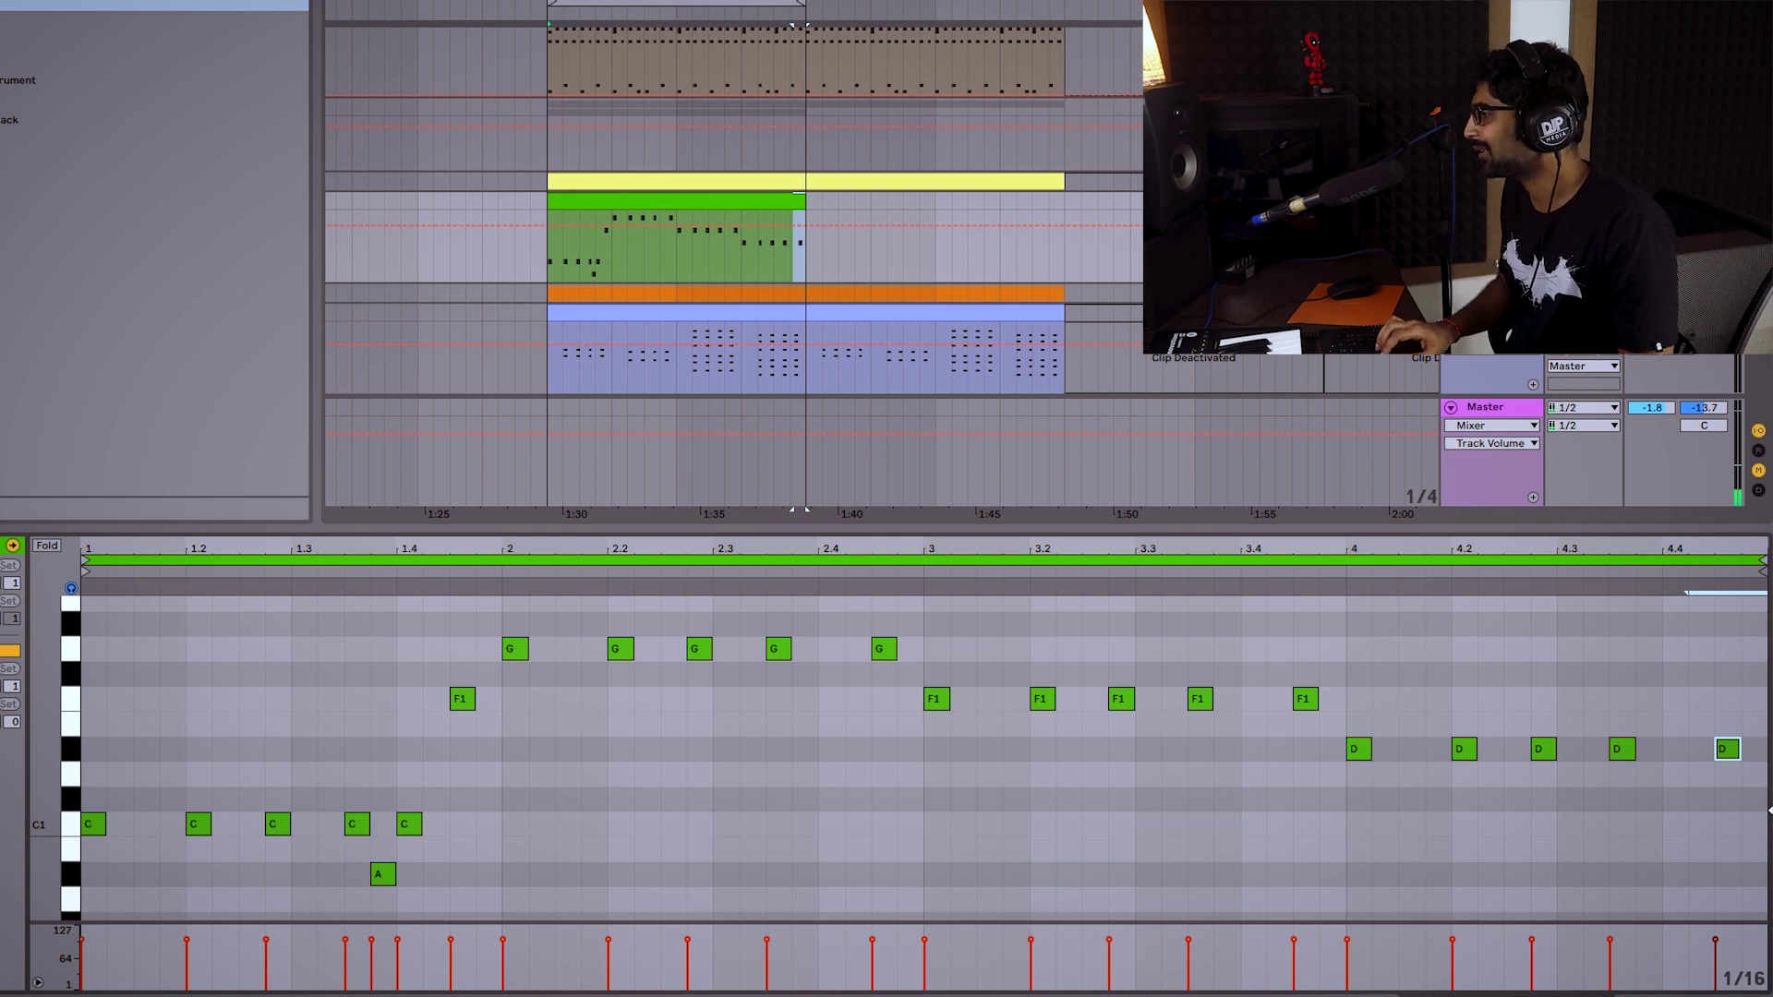
key(Down)
key(Down)
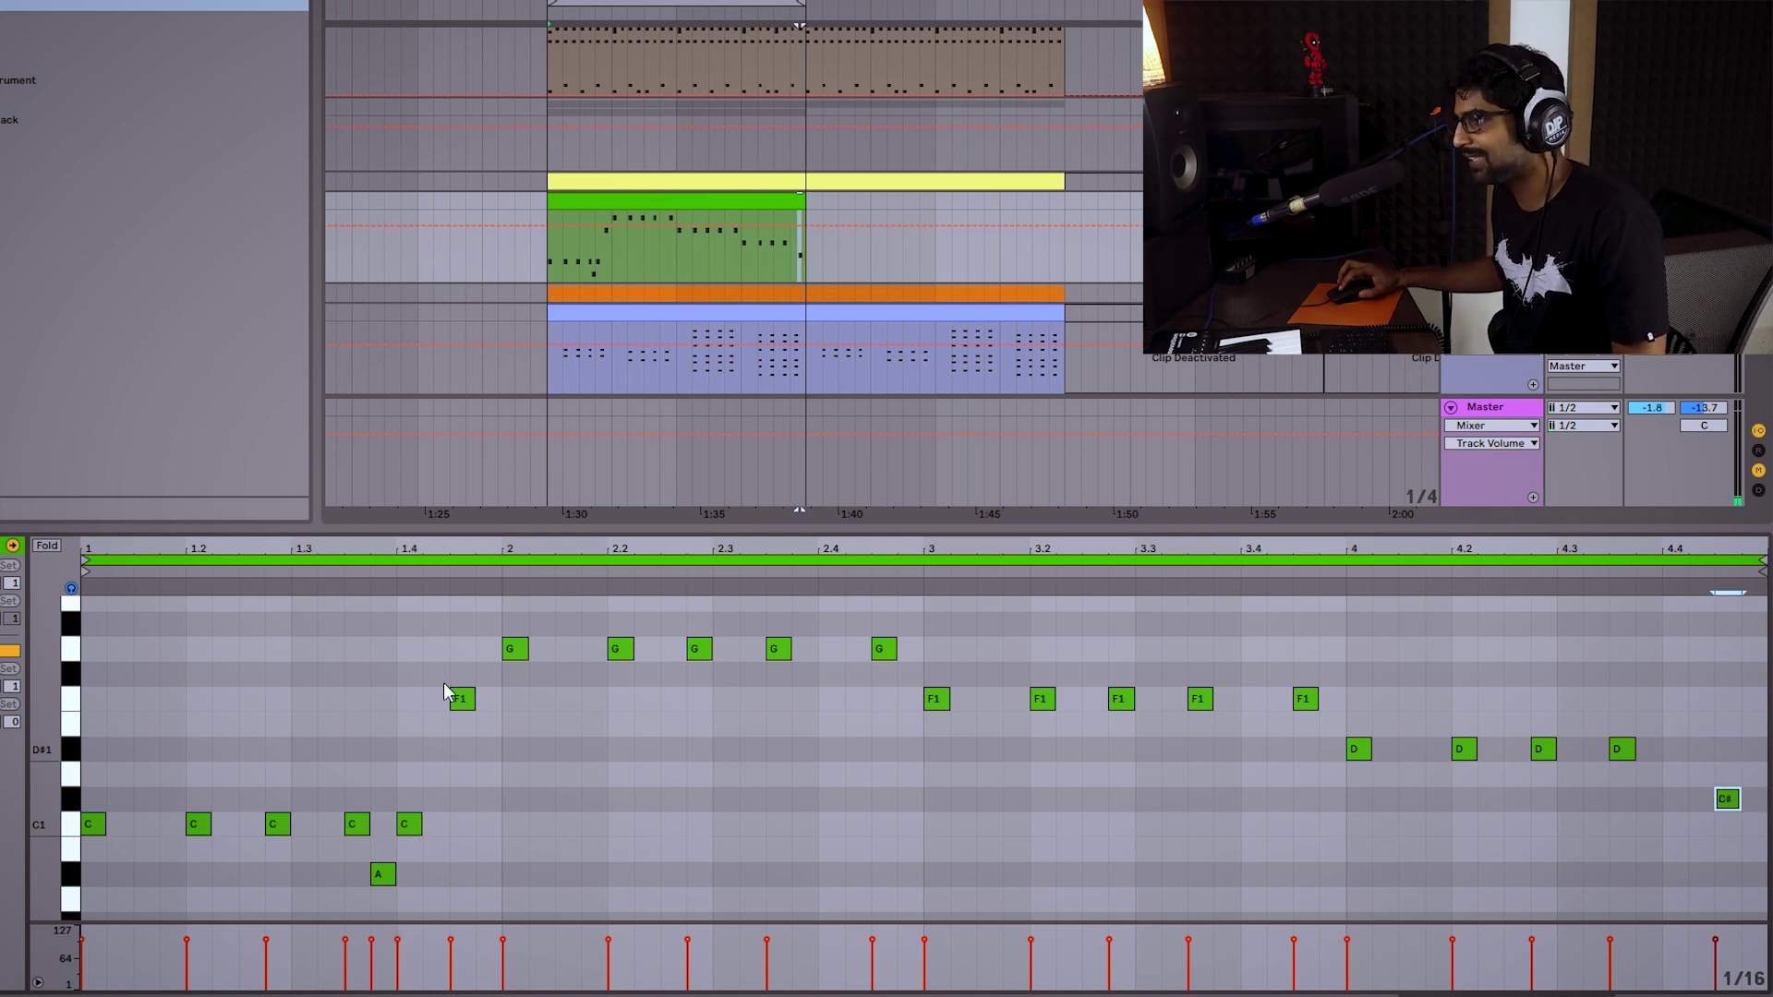
Raise the fourth bar's last note by one semitone to D1 and play the bassline loop.
drag(412, 676, 475, 722)
drag(1350, 717, 1670, 756)
drag(97, 801, 443, 834)
click(1734, 796)
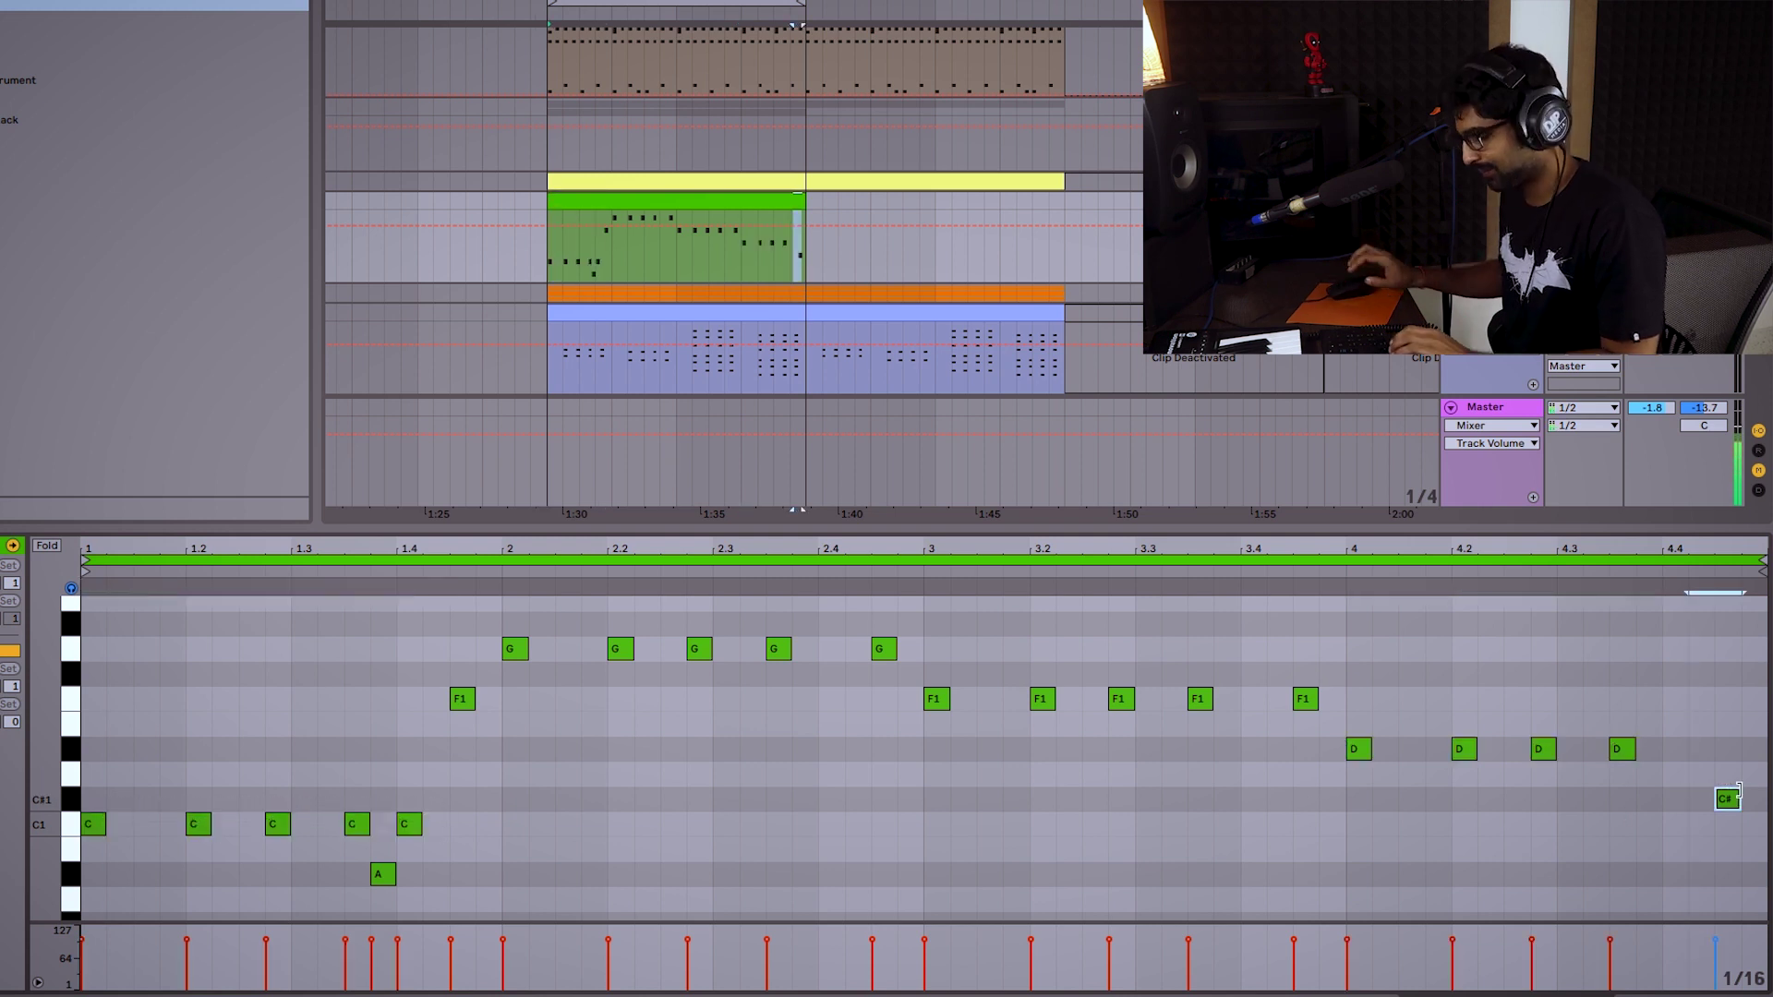
key(Up)
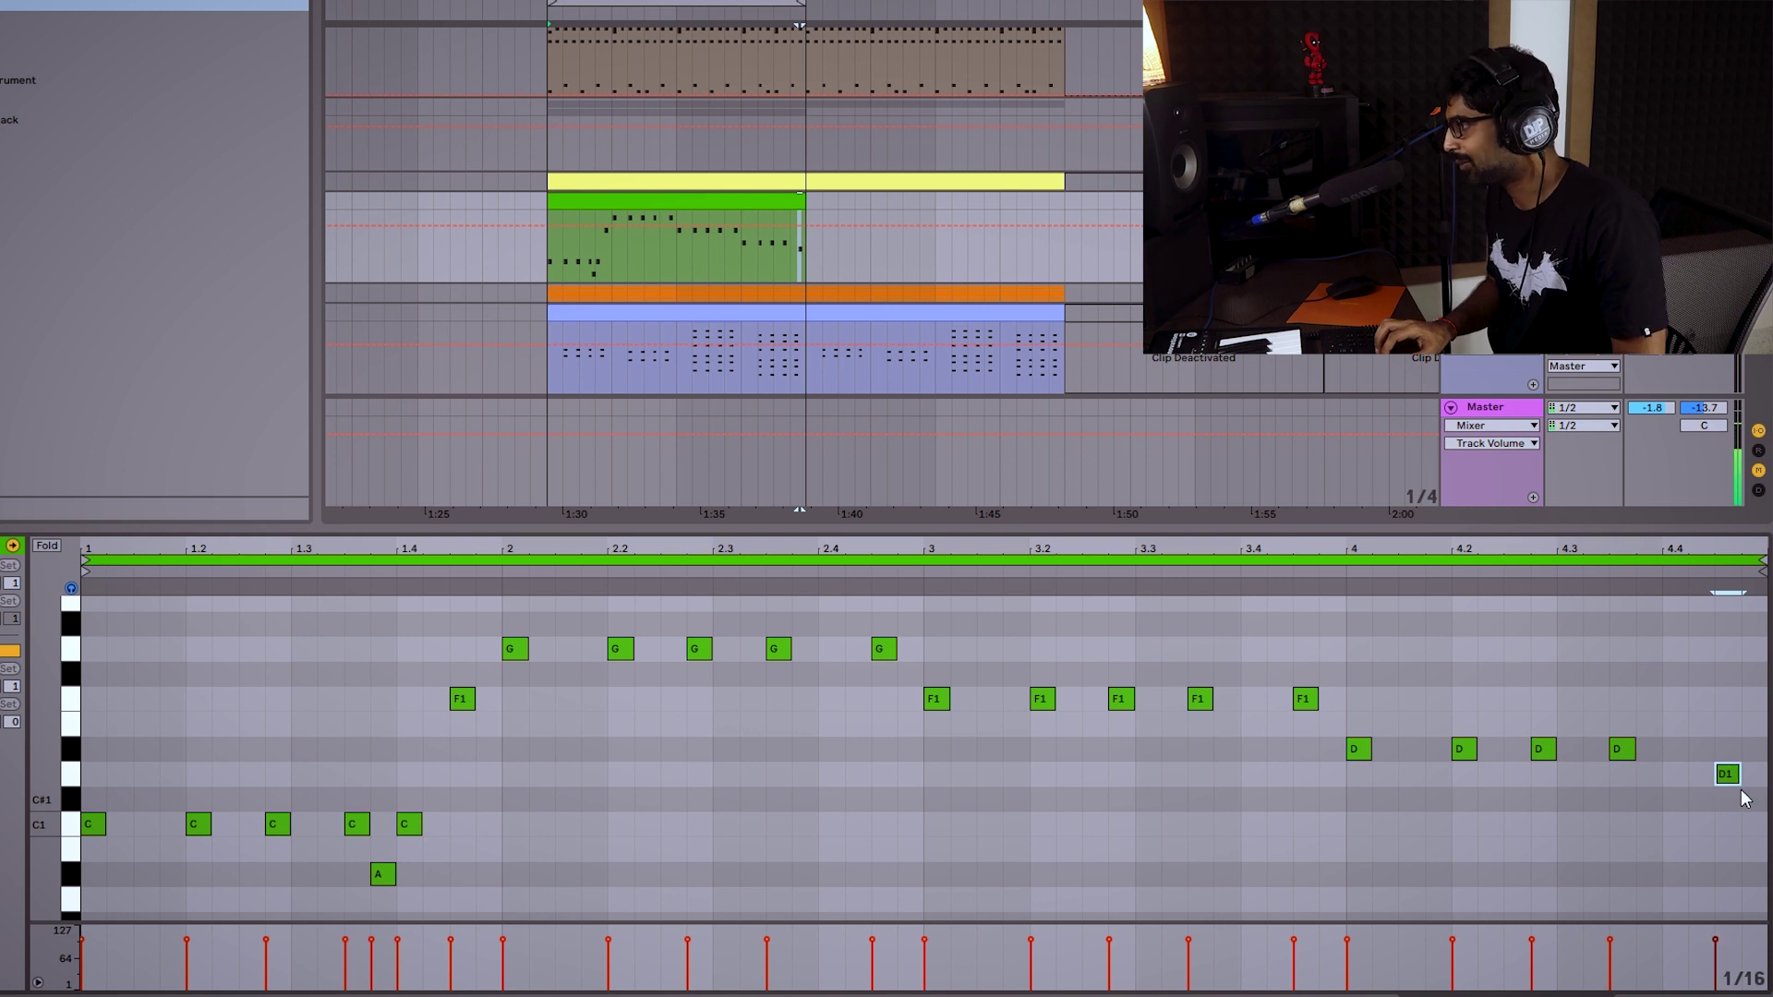
key(space)
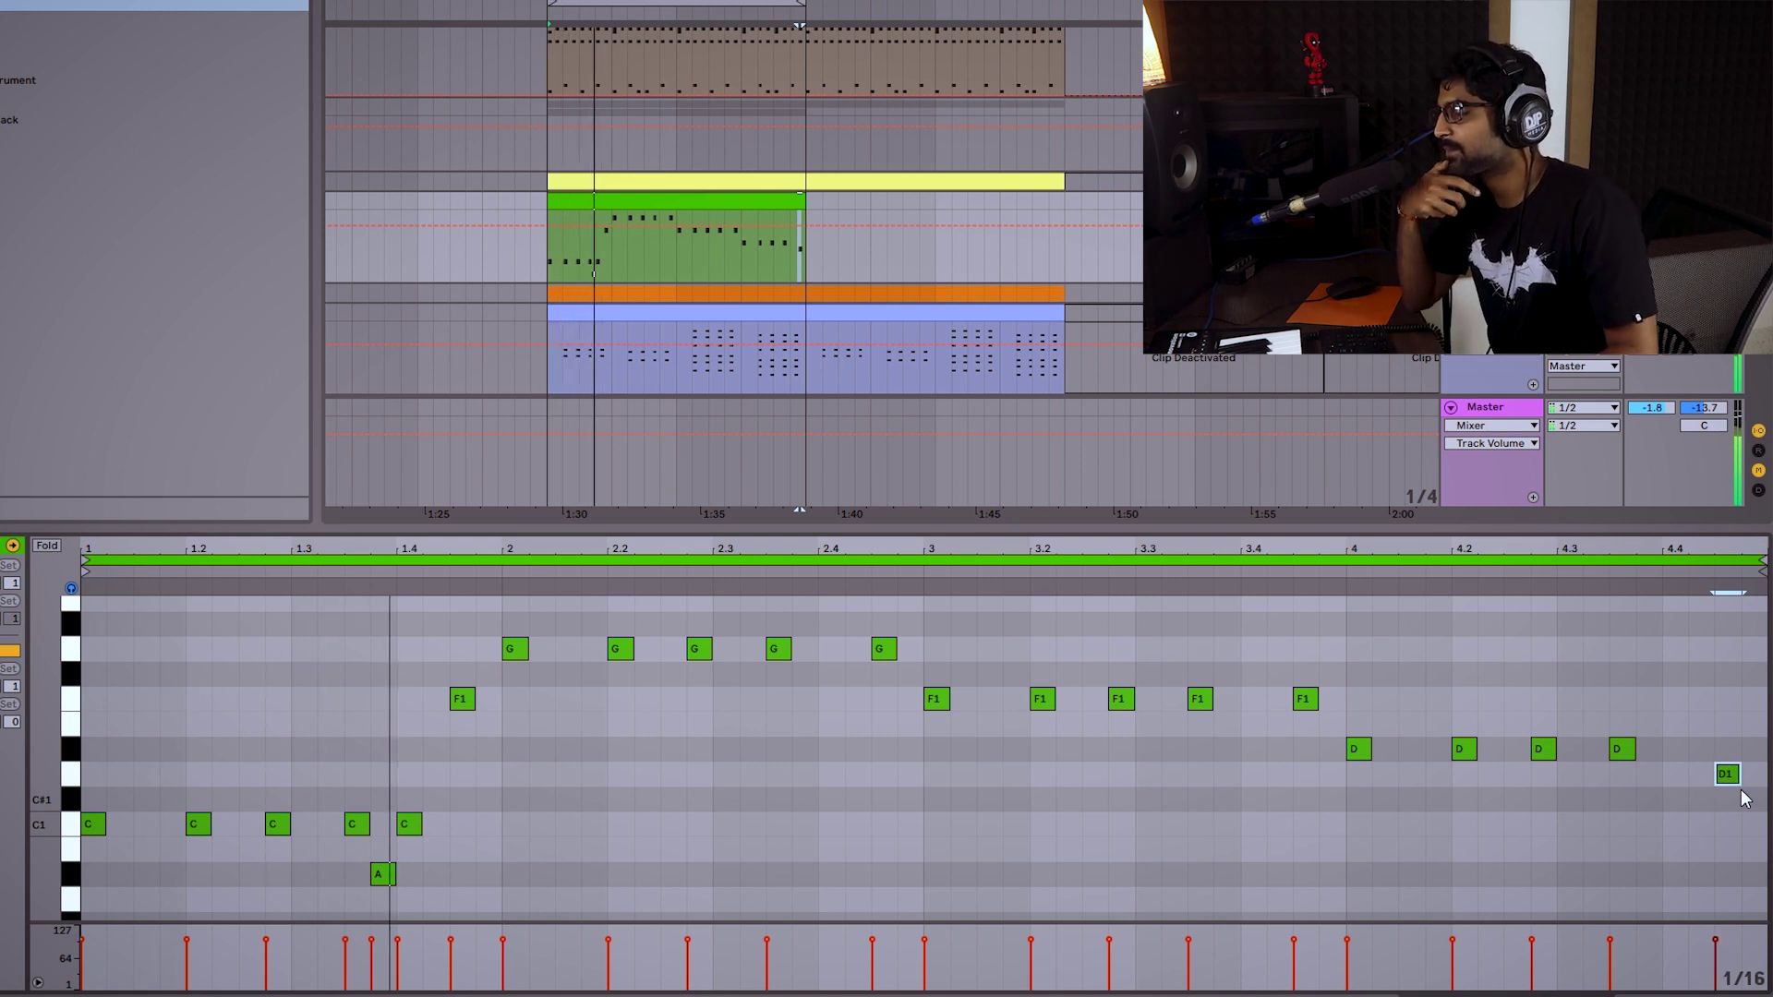